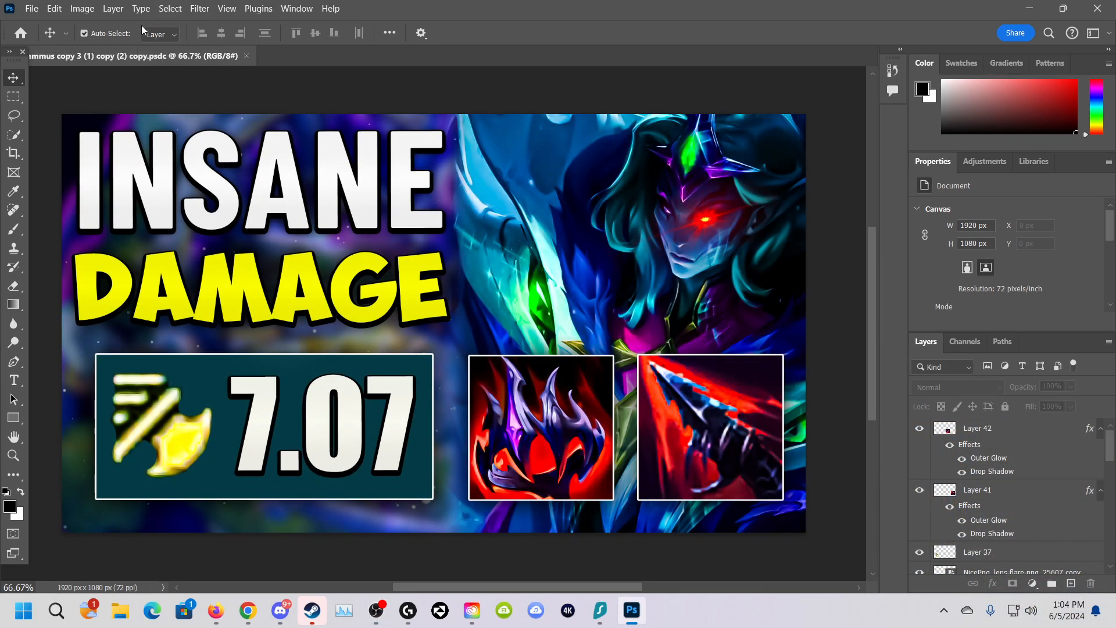
Save a copy of the thumbnail document.
left_click(31, 8)
left_click(81, 192)
left_click(710, 462)
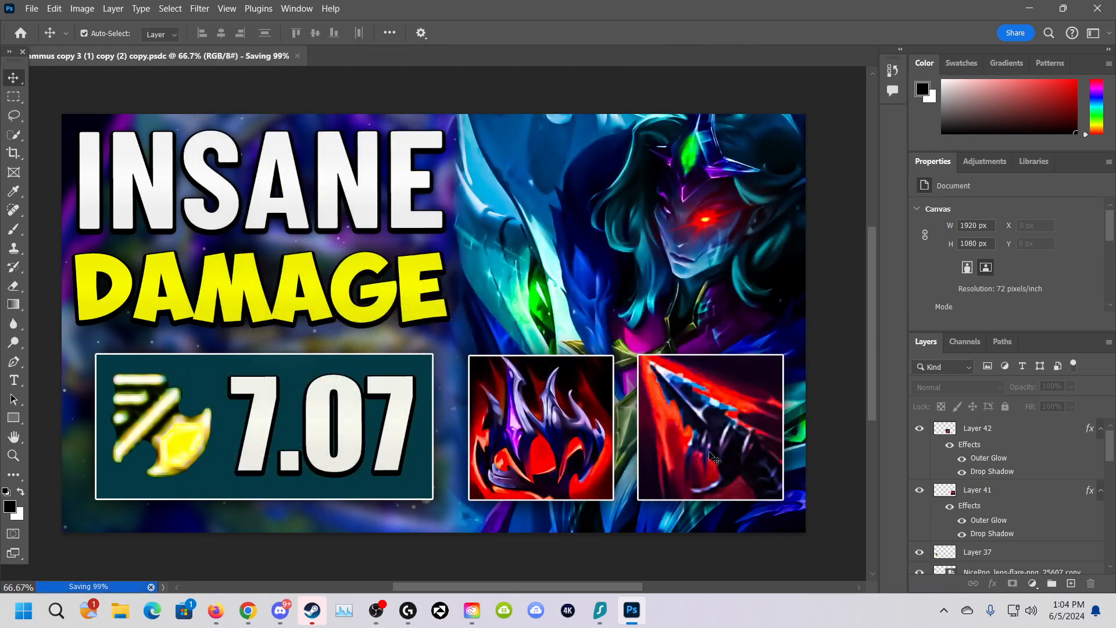
Delete the two framed item images and the large character artwork from the thumbnail.
left_click(672, 440)
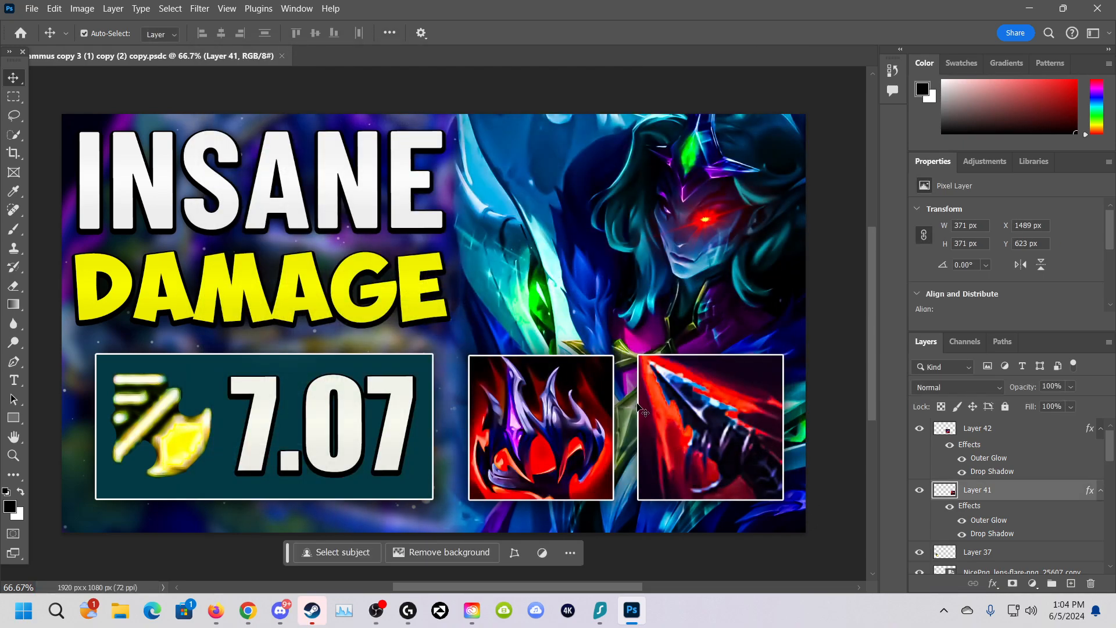
key("Delete")
left_click(567, 432)
key("Delete")
left_click(605, 405)
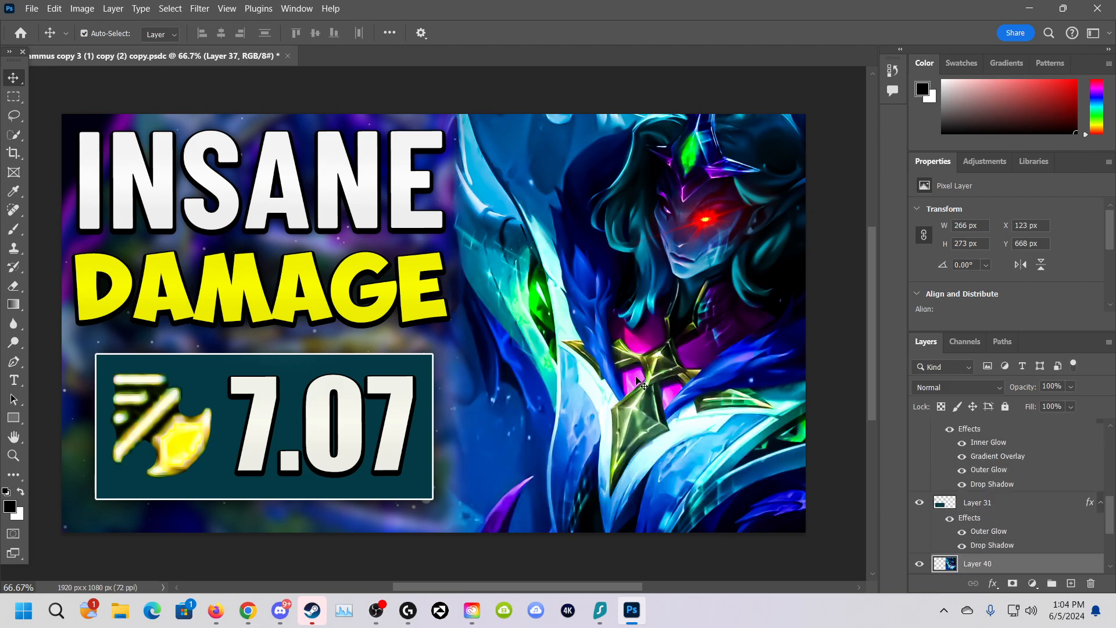
key("Delete")
Move the red lens flare into the canvas's upper-right corner and delete the 7.07 text with its icon and panel.
left_click_drag(715, 219, 780, 139)
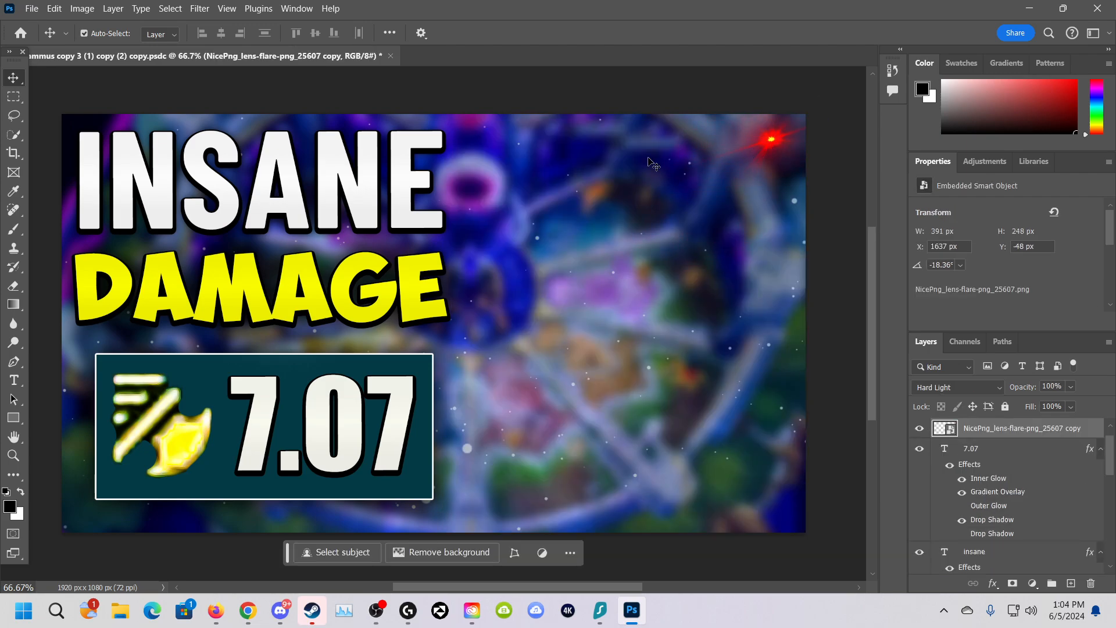
left_click(401, 420)
key("Delete")
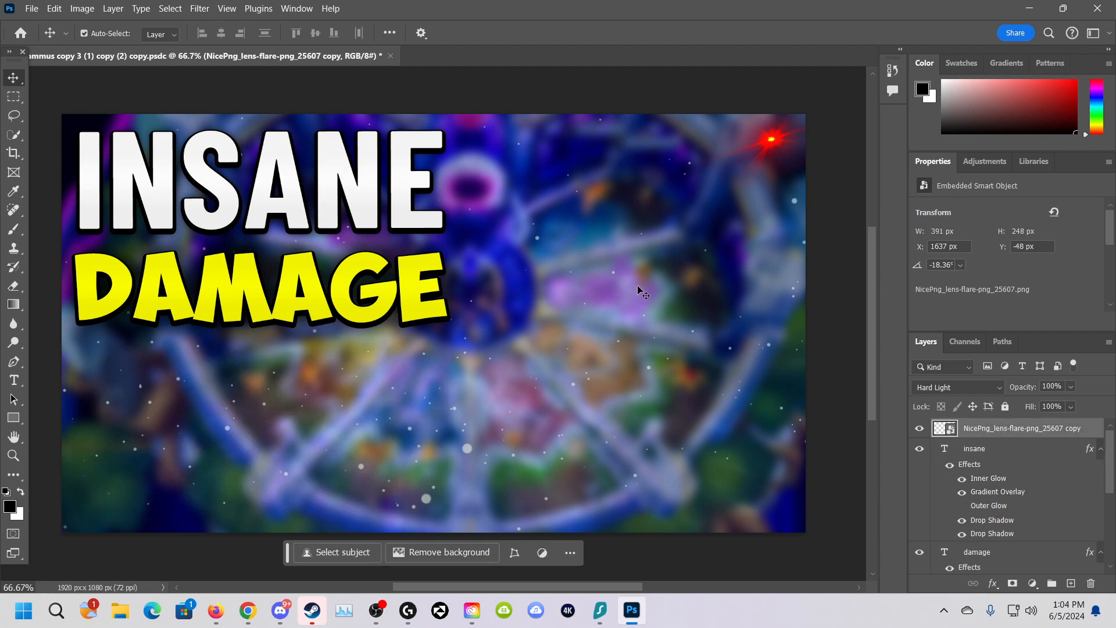
key("t")
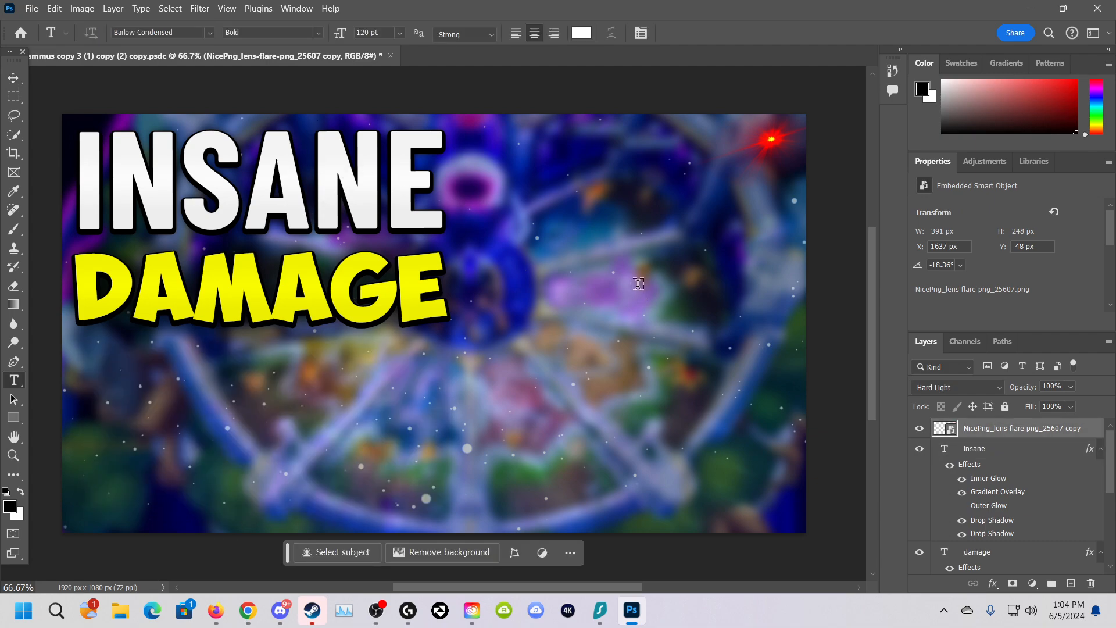
left_click(593, 204)
type("CSDFSDF")
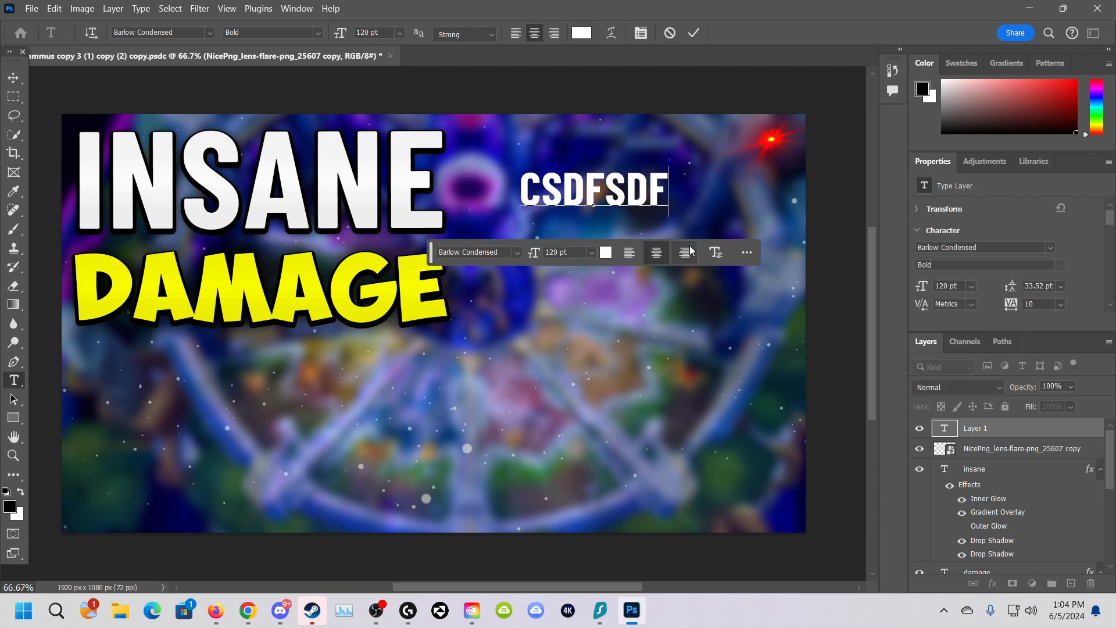
left_click_drag(668, 188, 488, 180)
key("BackSpace")
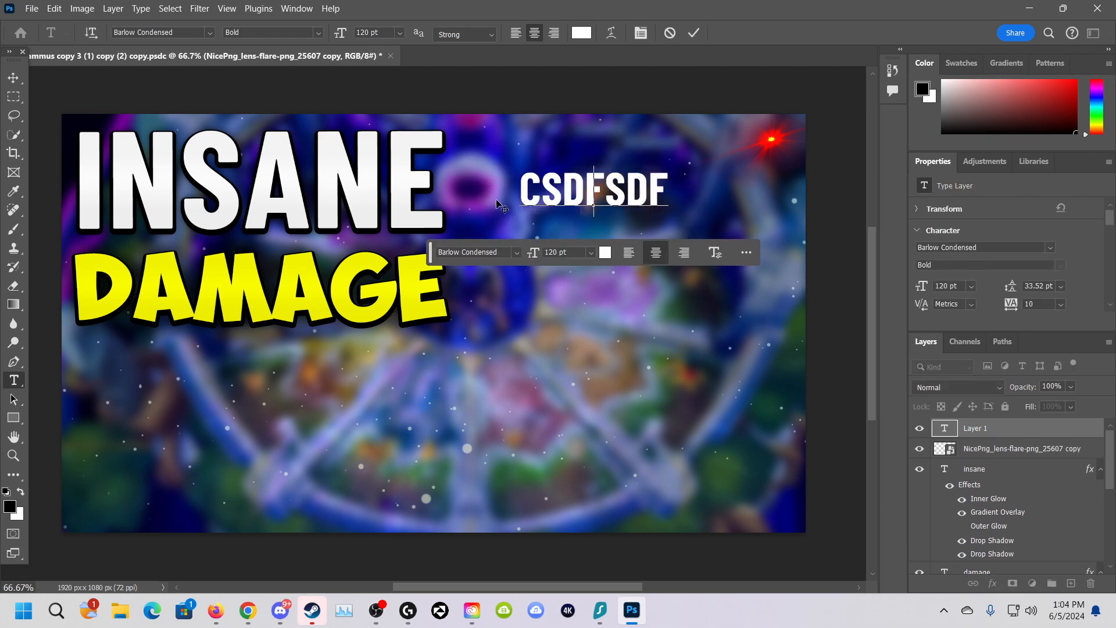
left_click(1034, 437)
Try to apply a Gaussian Blur to the damage text layer.
scroll(972, 554, "down", 8)
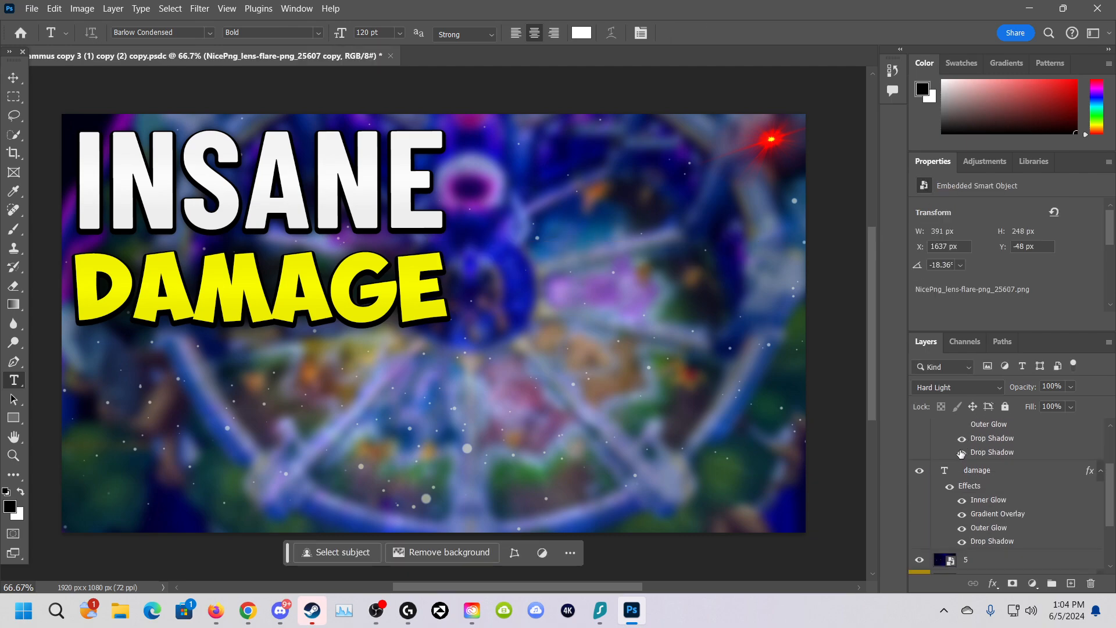
left_click(972, 554)
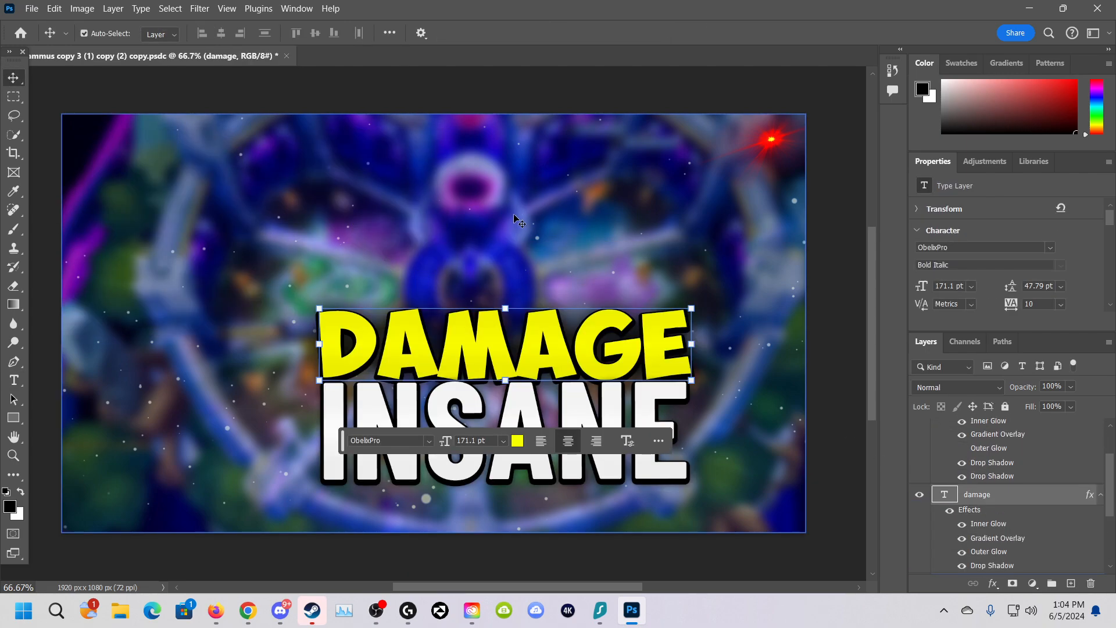
left_click(200, 8)
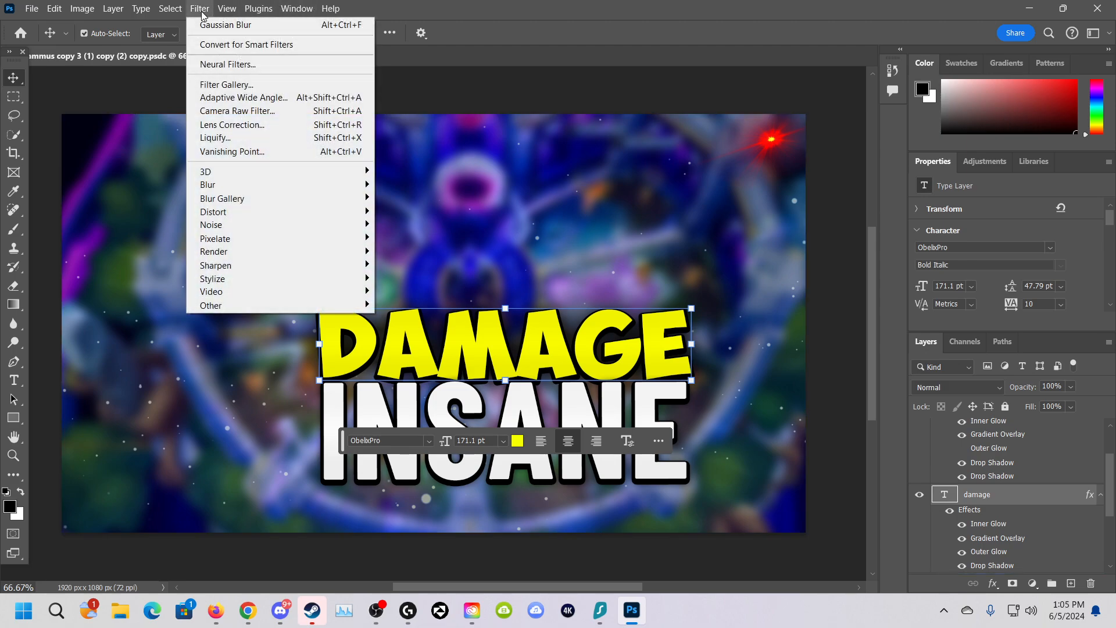
mouse_move(251, 185)
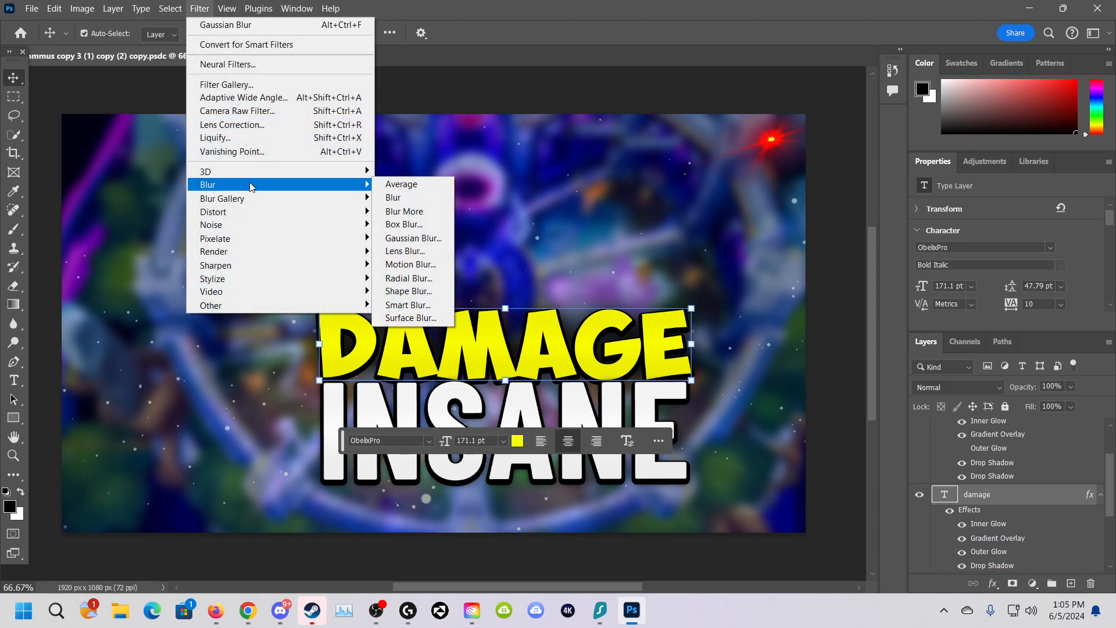
left_click(431, 238)
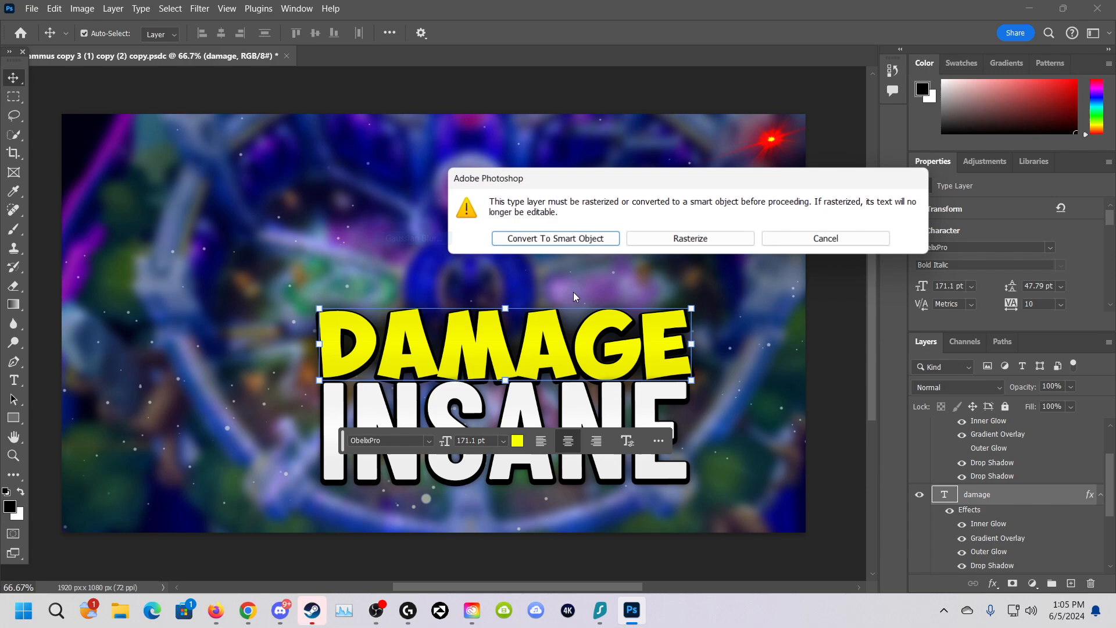
left_click(824, 238)
Move the DAMAGE text slightly higher above INSANE.
scroll(969, 482, "down", 3)
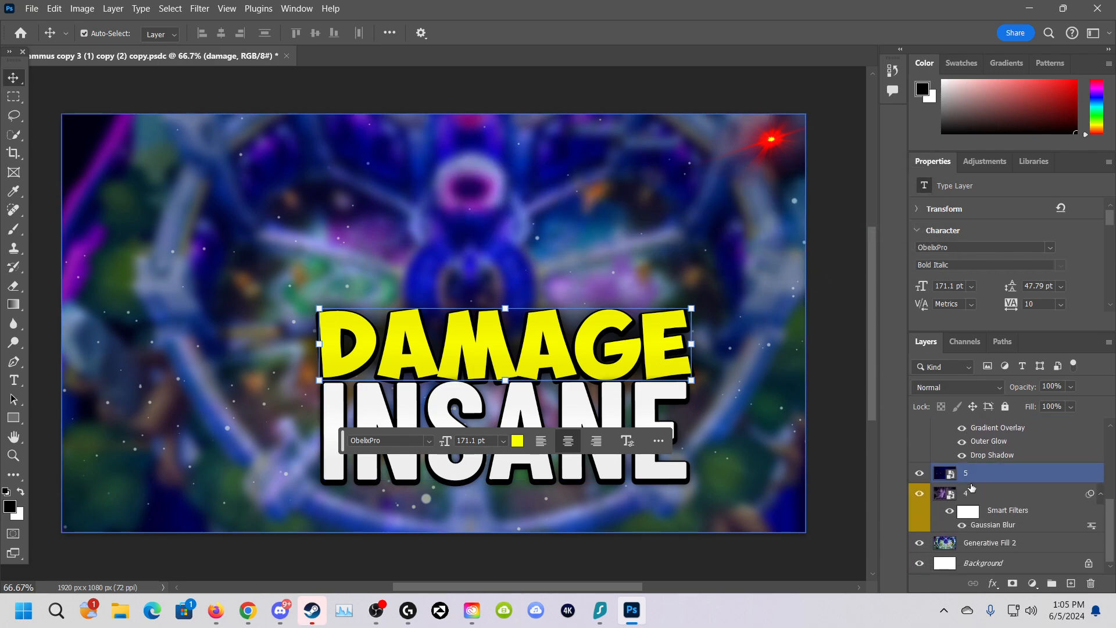
left_click_drag(567, 343, 573, 329)
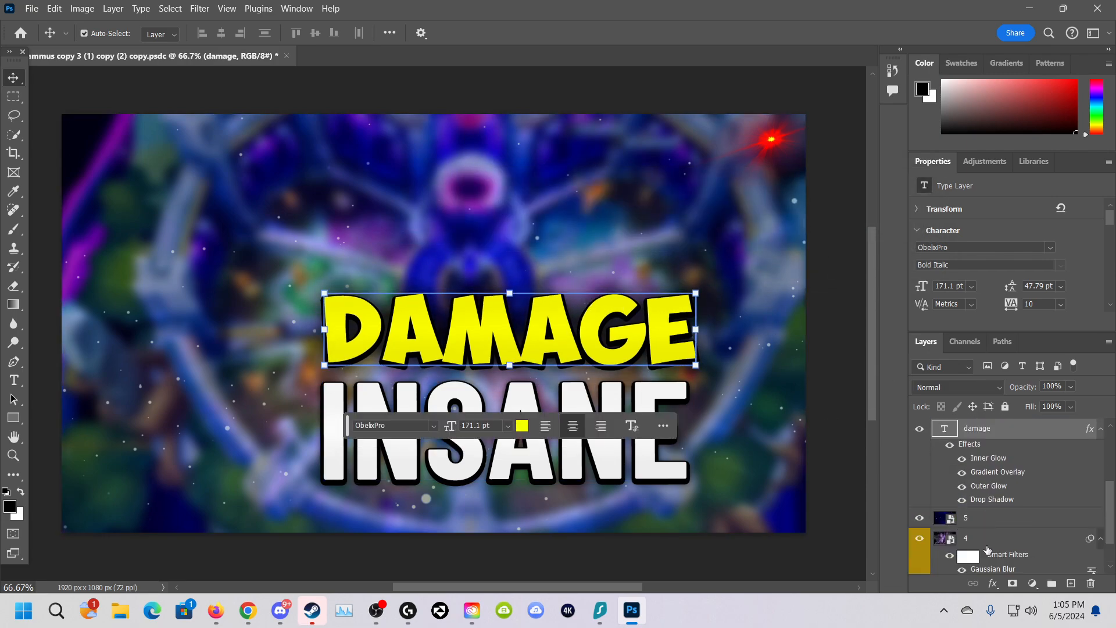
Check the Gaussian Blur smart filter settings of layer 4.
scroll(986, 541, "down", 2)
left_click(991, 544)
double_click(989, 527)
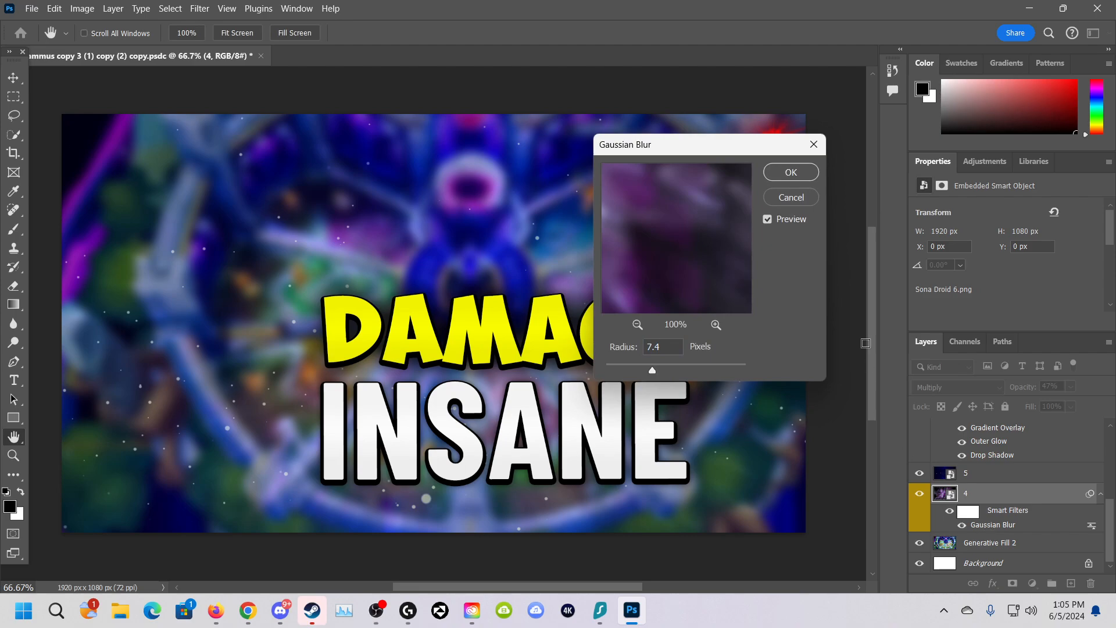
left_click(773, 197)
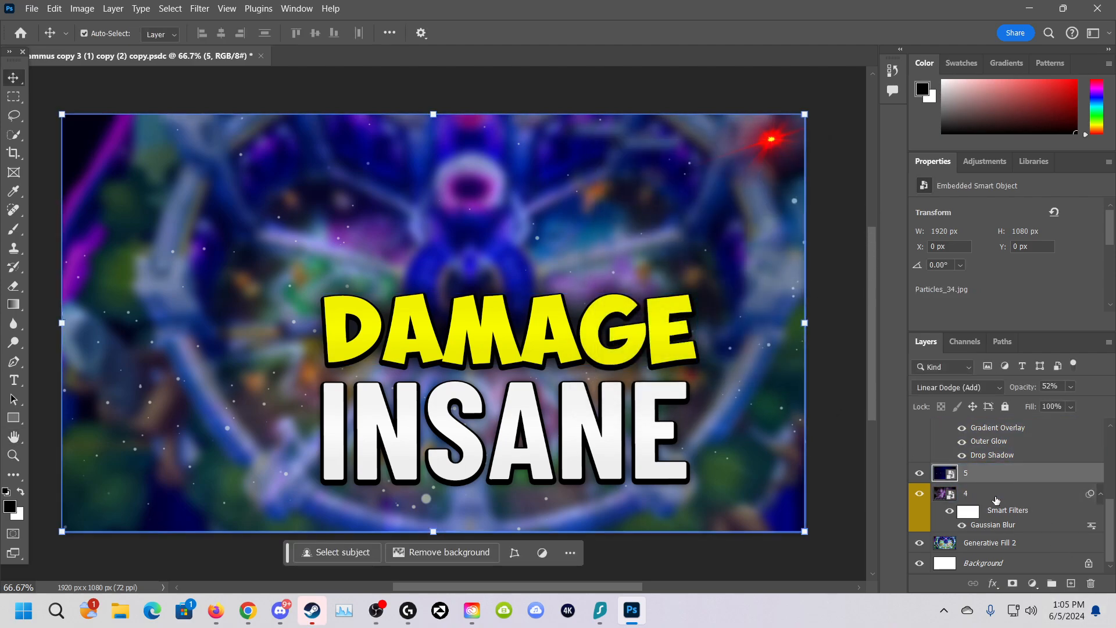
Compare the background with particle layer 5 hidden and shown, and inspect the blend settings of layers 5 and 4.
left_click(919, 473)
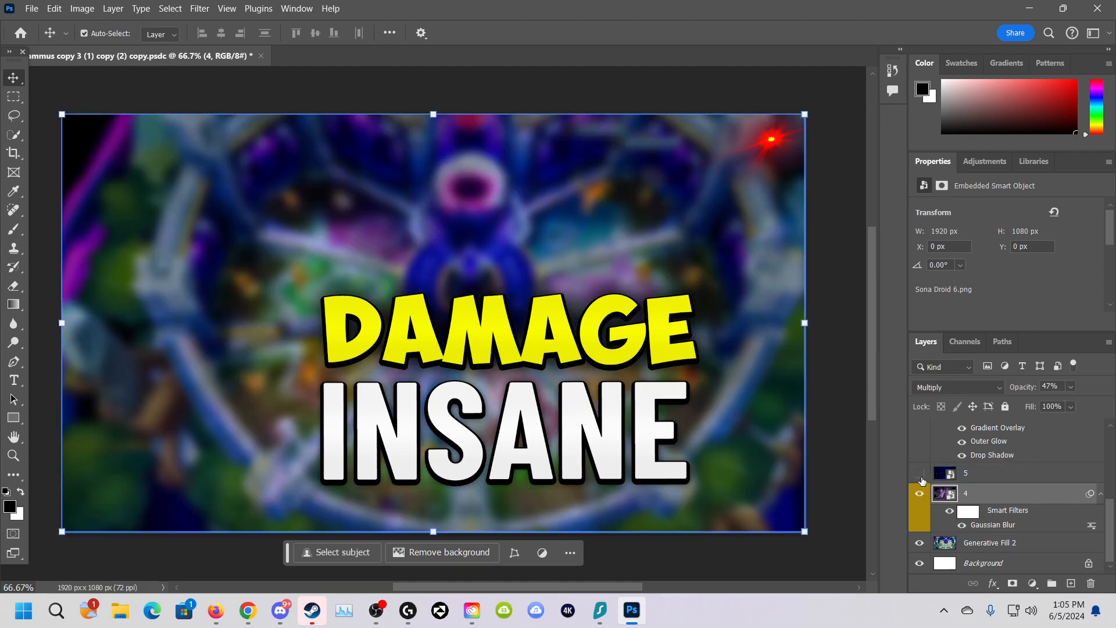
left_click(920, 474)
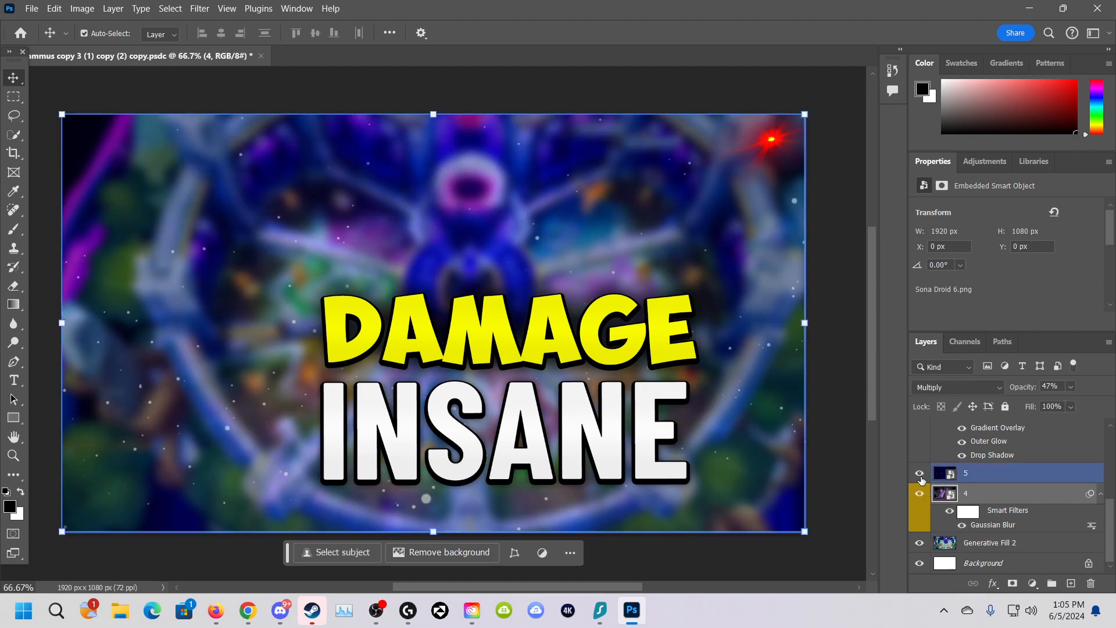
left_click(991, 482)
left_click(991, 496)
left_click(990, 482)
left_click(987, 500)
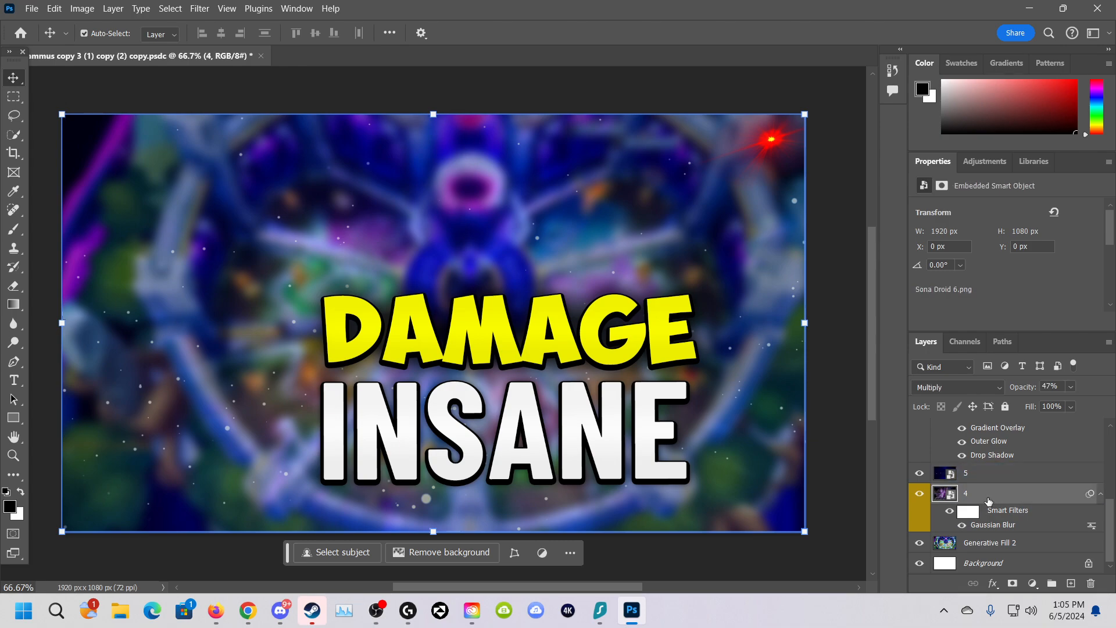
left_click(988, 474)
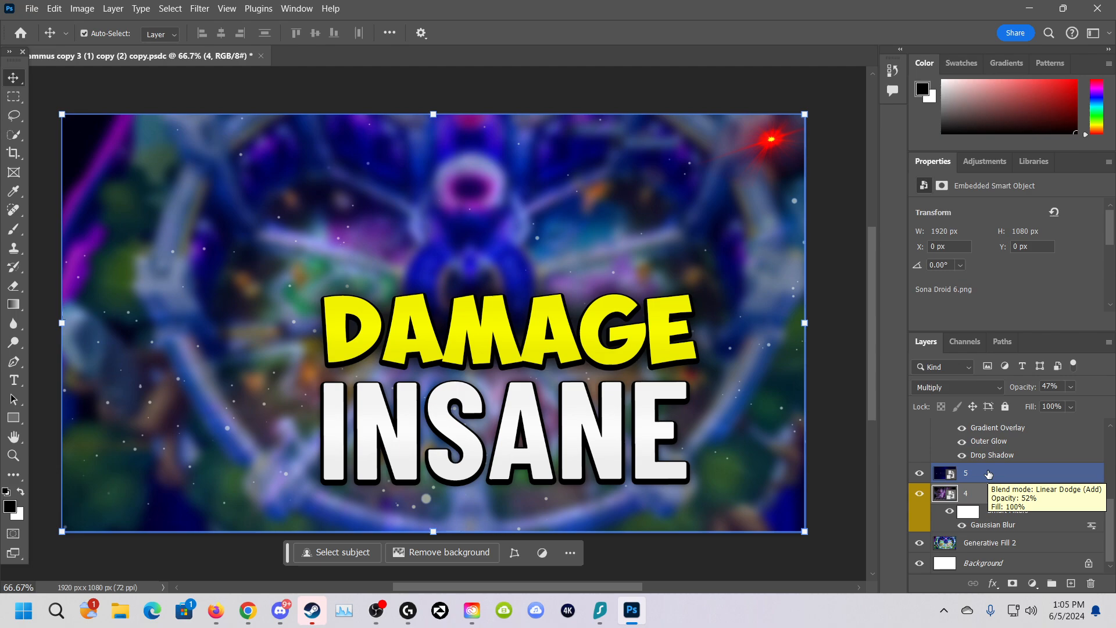
Open the 1 retro pack document from the Creative Cloud files.
left_click(31, 8)
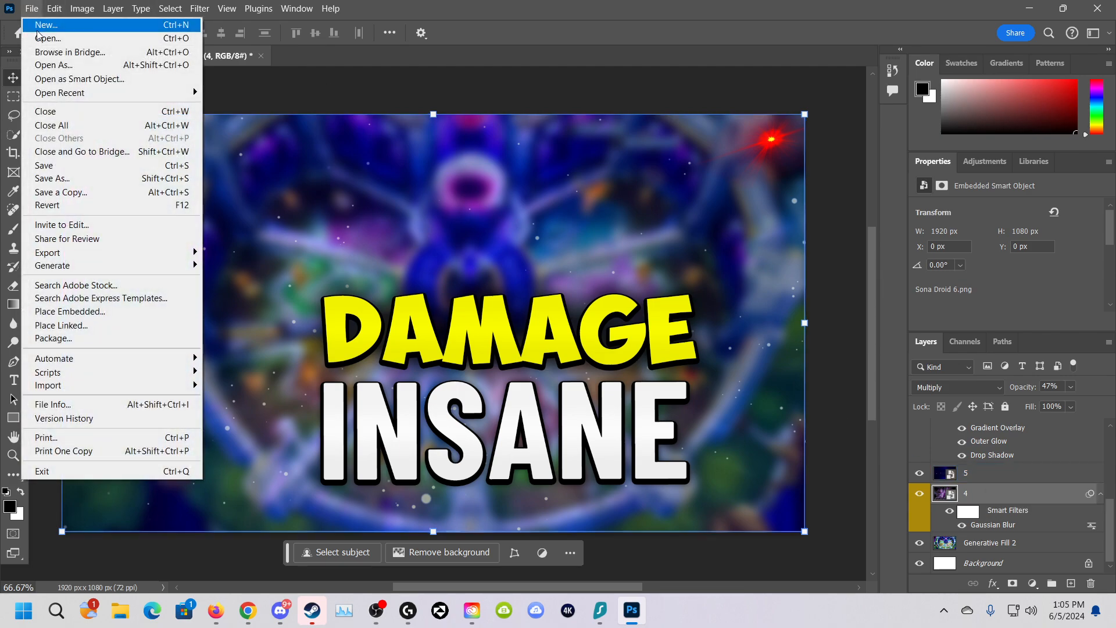
left_click(37, 39)
scroll(641, 338, "down", 5)
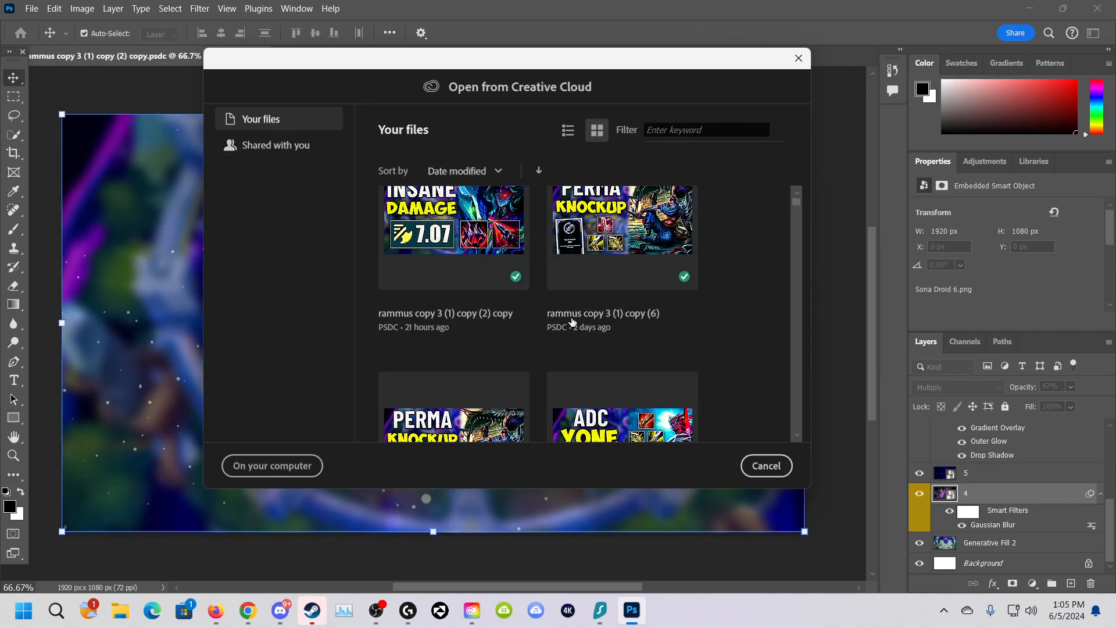
left_click(630, 307)
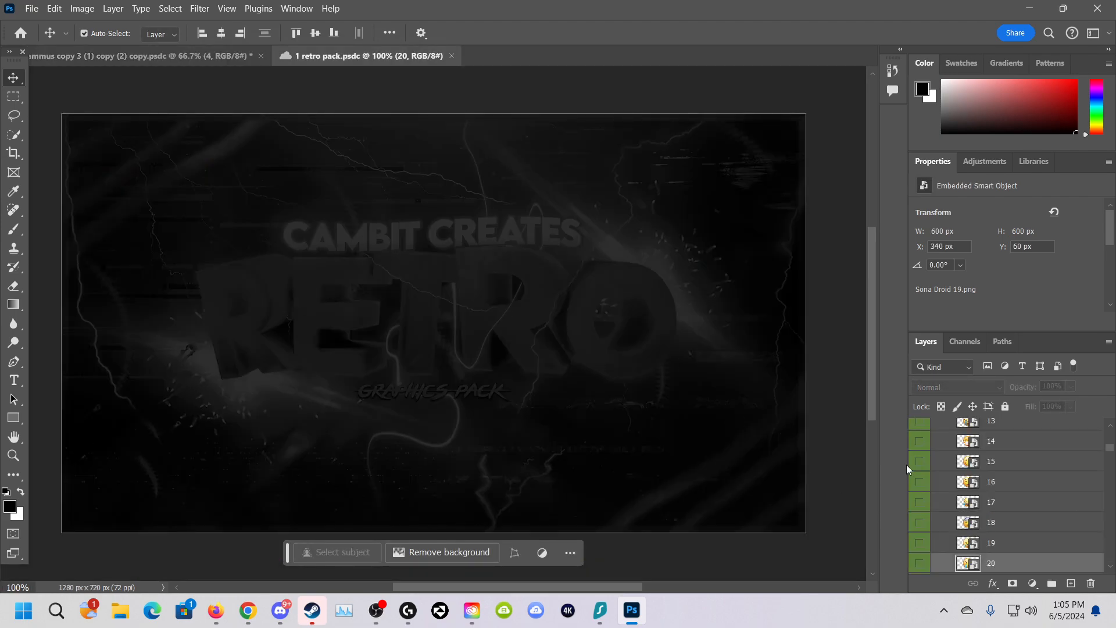
Preview several of the graphics pack's layers, including smoke layer 2, by showing each one briefly and hiding it again.
scroll(1009, 507, "down", 10)
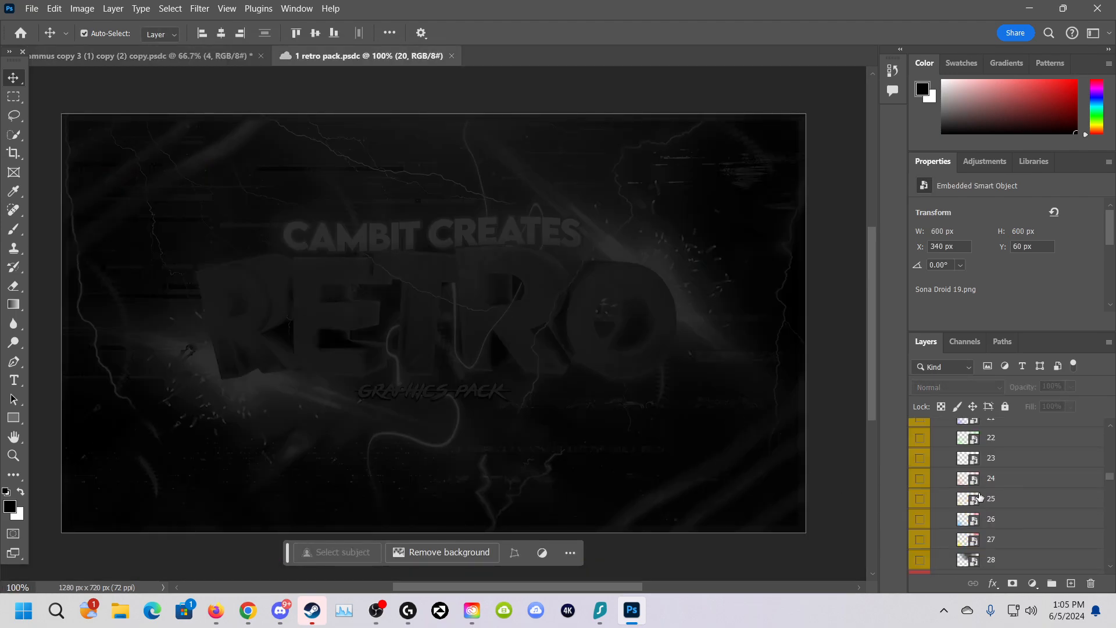
left_click(918, 478)
left_click(920, 479)
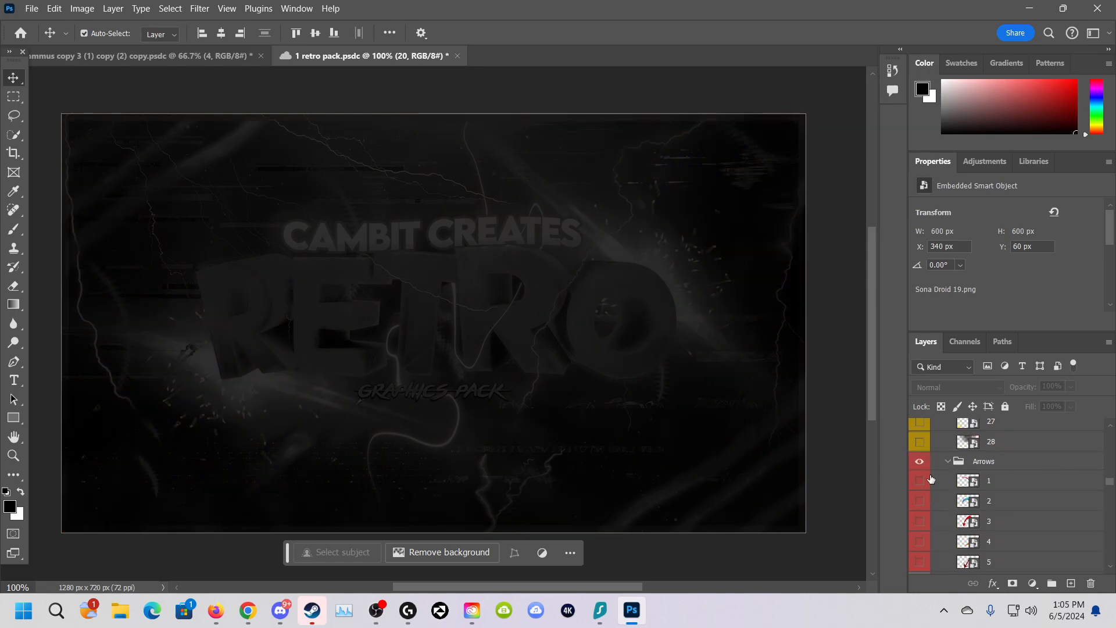
scroll(921, 482, "down", 3)
left_click(920, 483)
left_click(922, 487)
scroll(924, 488, "down", 3)
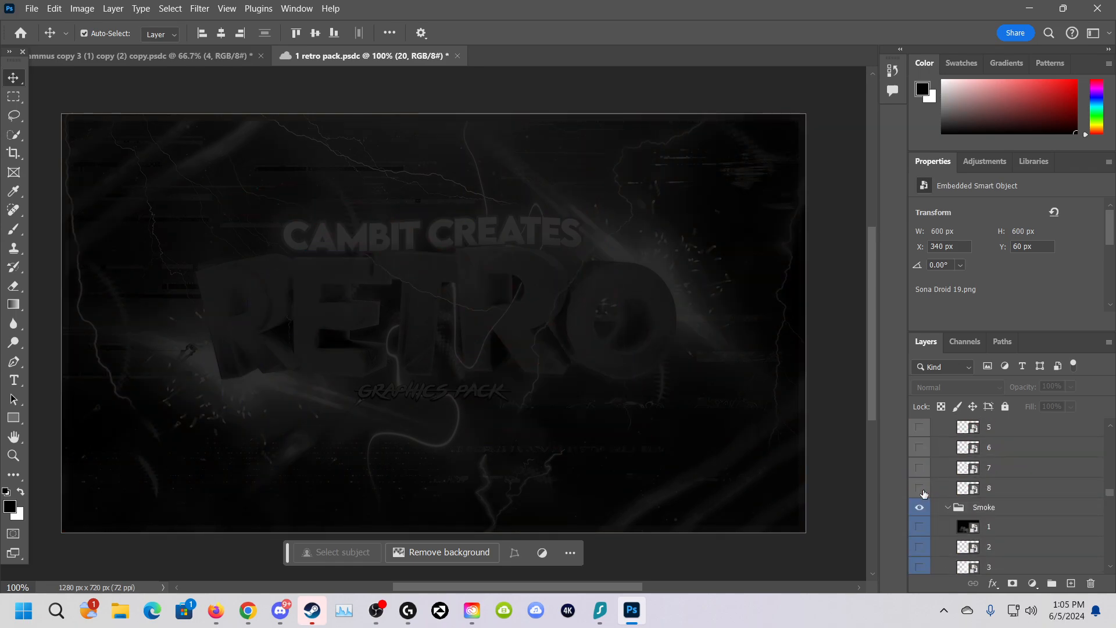
left_click(923, 473)
left_click(923, 473)
scroll(923, 474, "down", 3)
left_click(922, 474)
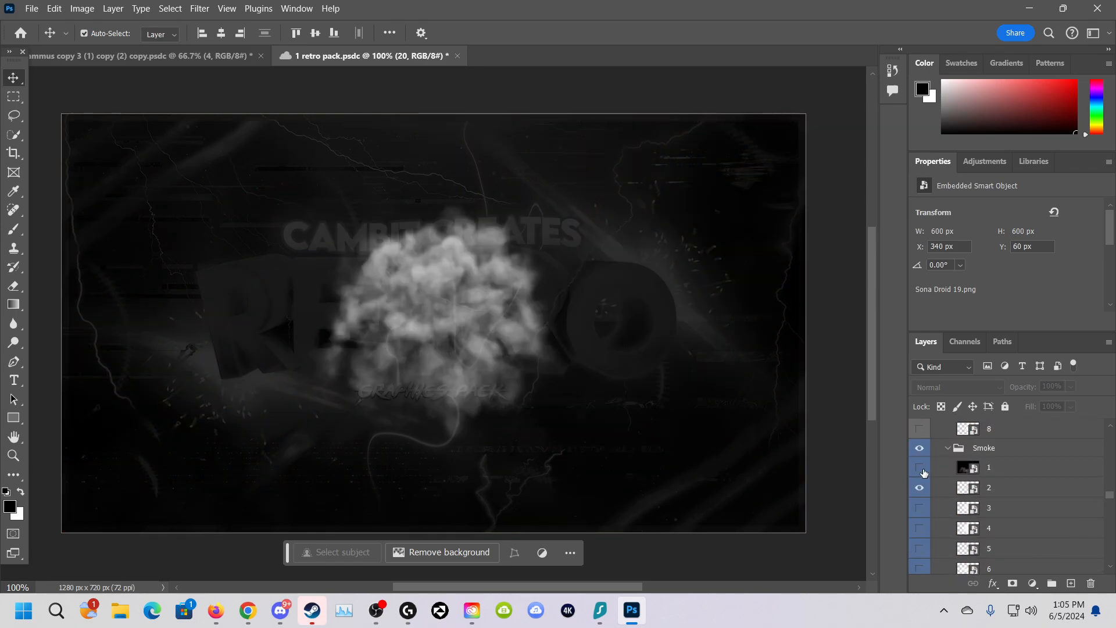
left_click(924, 478)
left_click(923, 477)
left_click(923, 469)
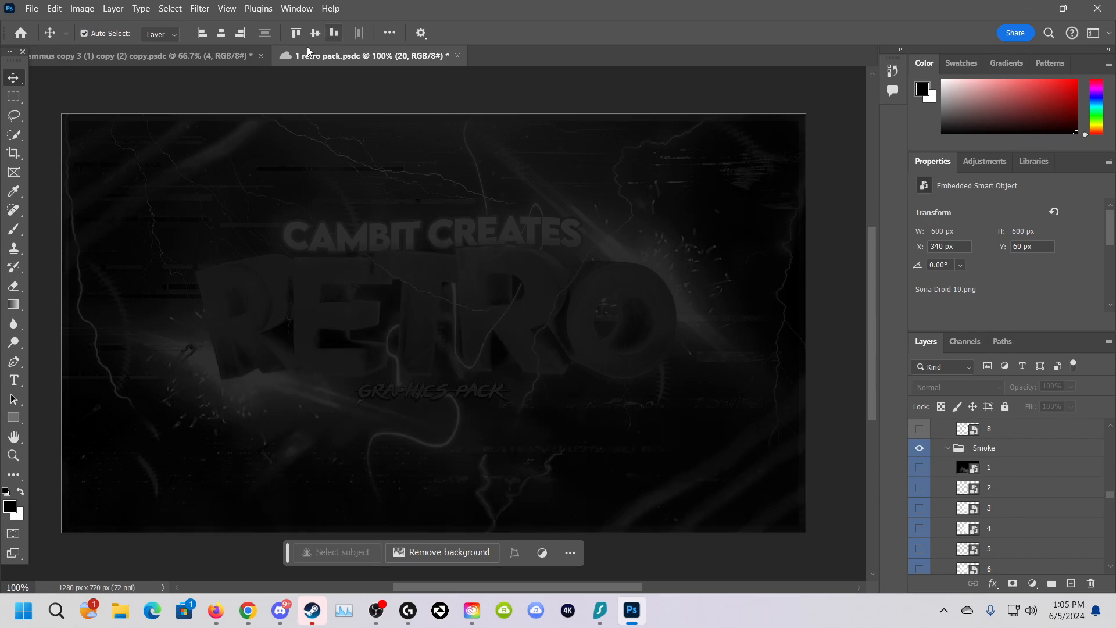
Return to the rammus thumbnail document and select particle layer 5.
left_click(224, 58)
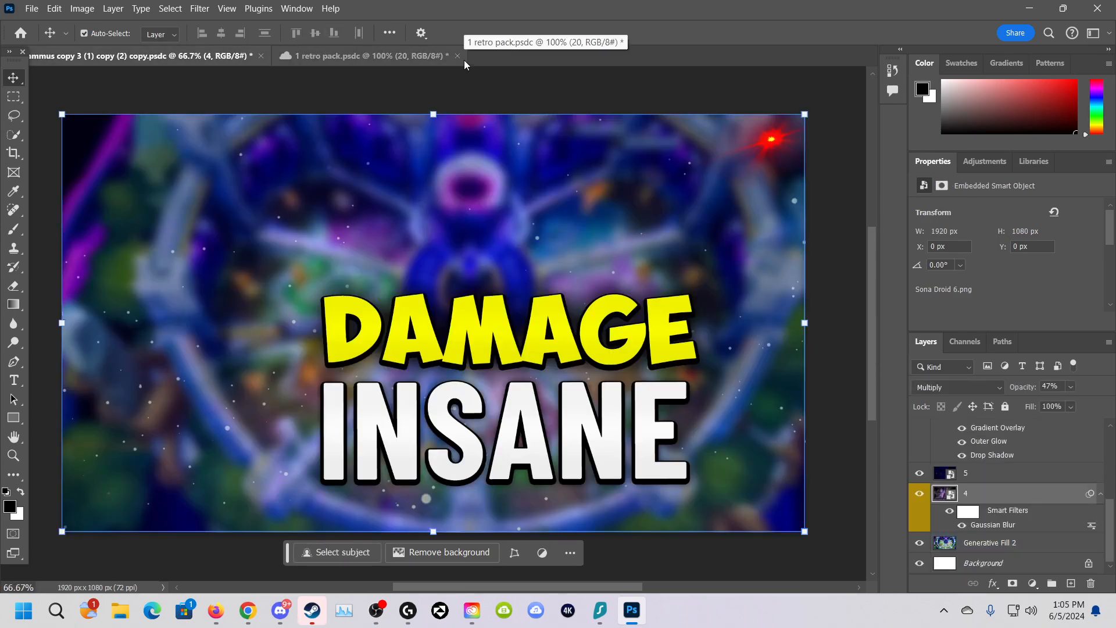
left_click(1014, 474)
left_click(1015, 495)
left_click(1009, 482)
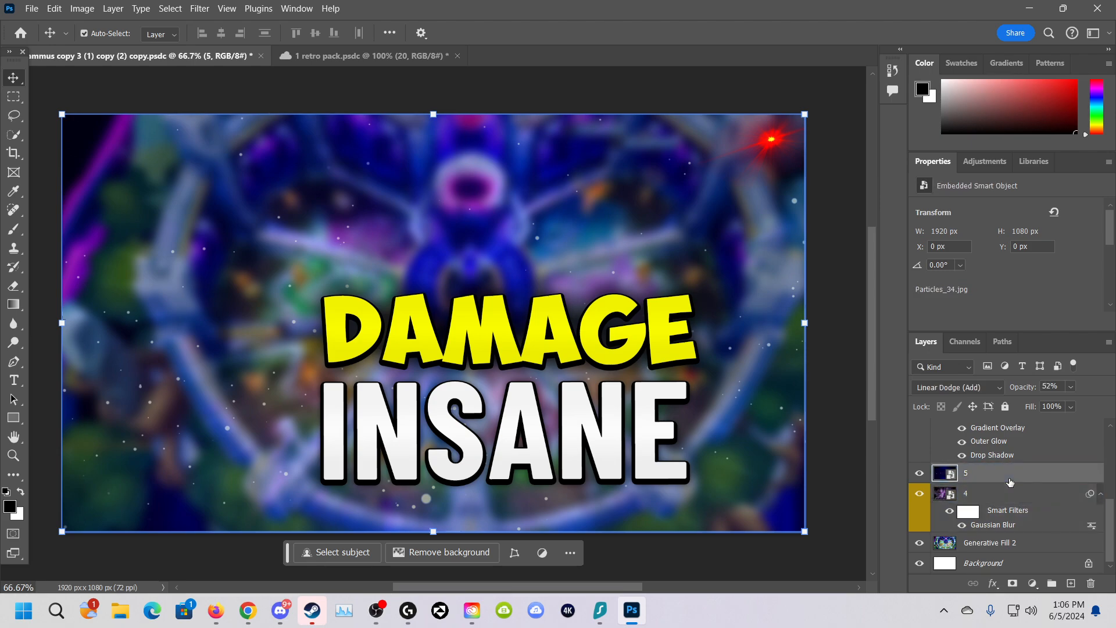
Preview the Overlay blend mode on layer 4 and keep the layer set to Multiply.
left_click(983, 493)
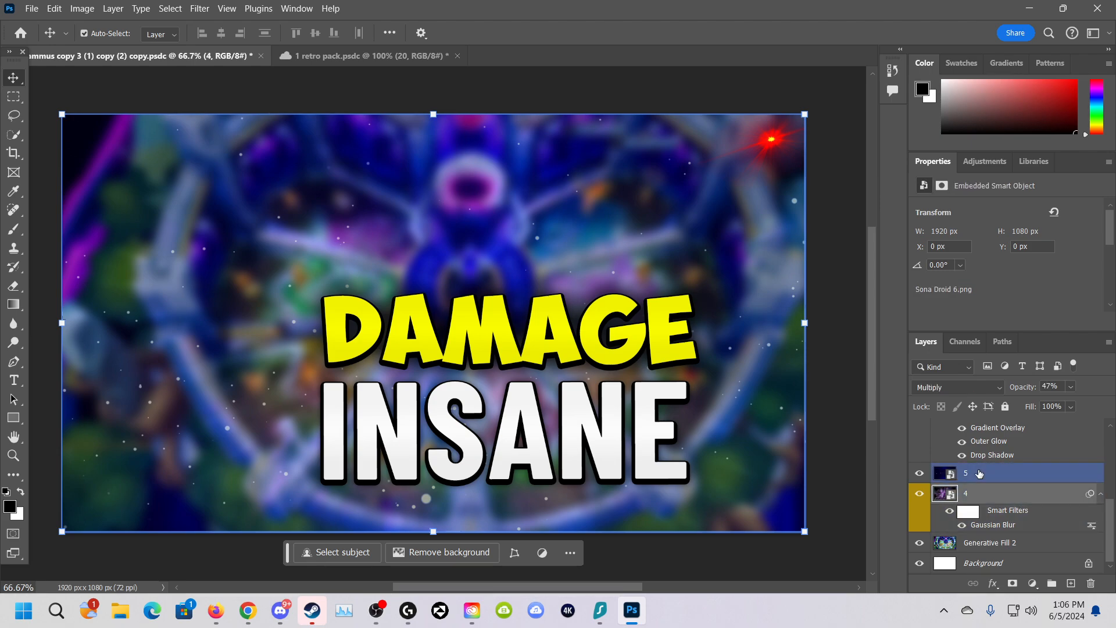
left_click(957, 387)
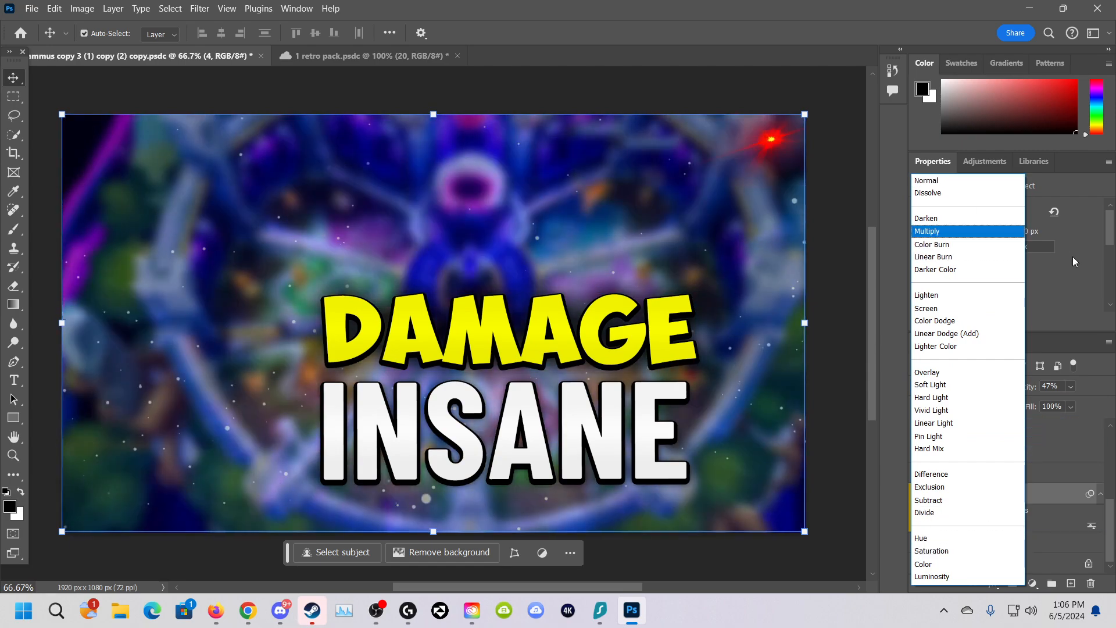
left_click(928, 231)
left_click(930, 389)
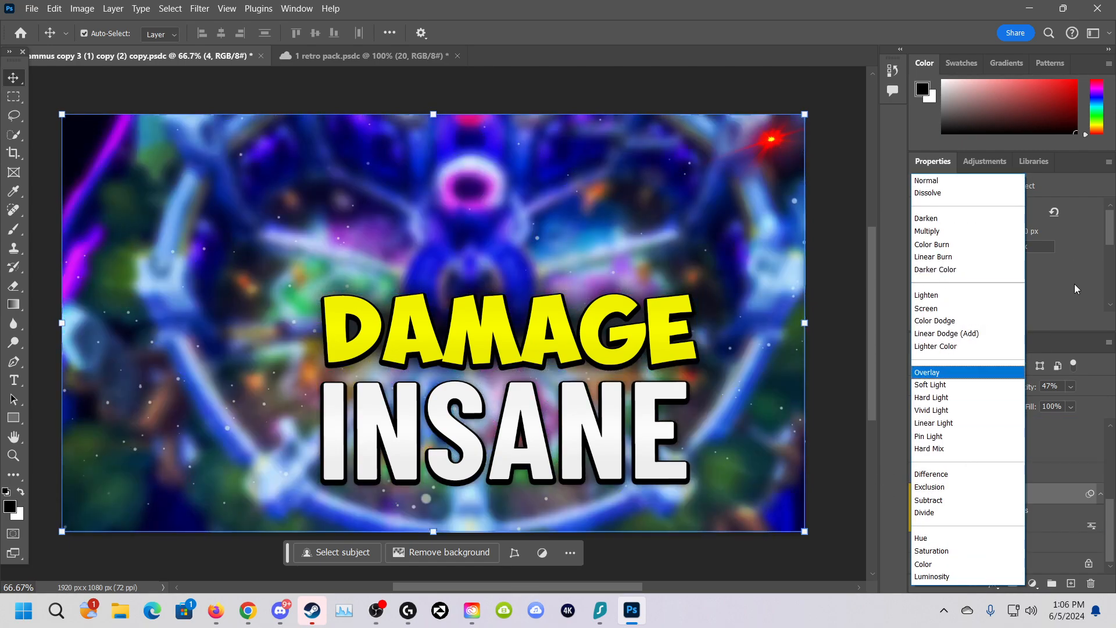
left_click(1074, 284)
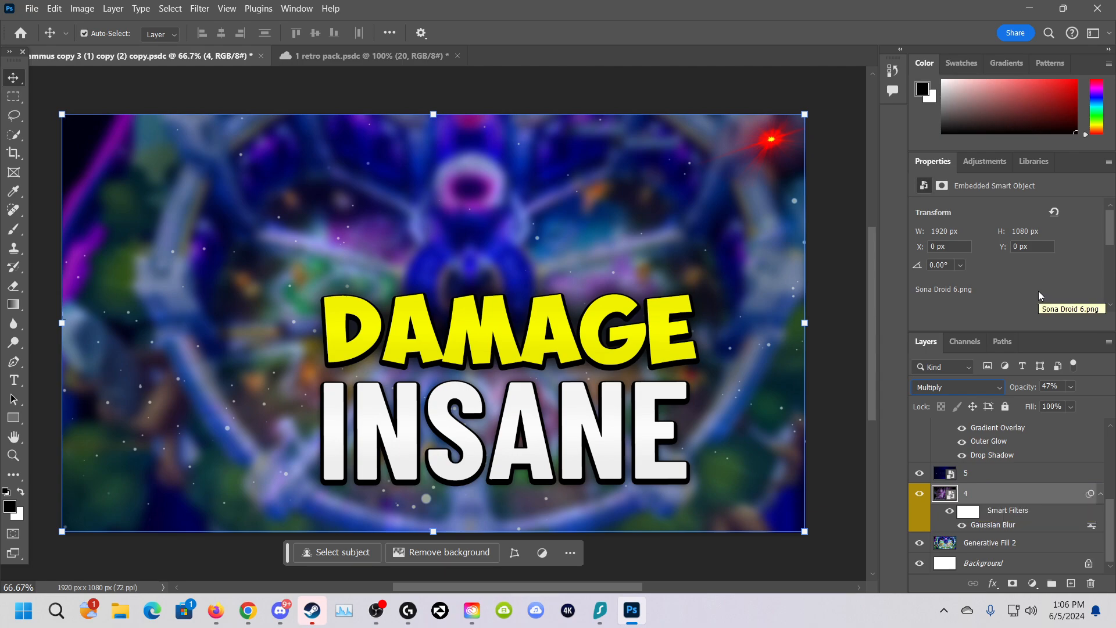
Shift the DAMAGE text slightly up and right, and move the INSANE text to the upper-left corner of the canvas.
left_click(999, 473)
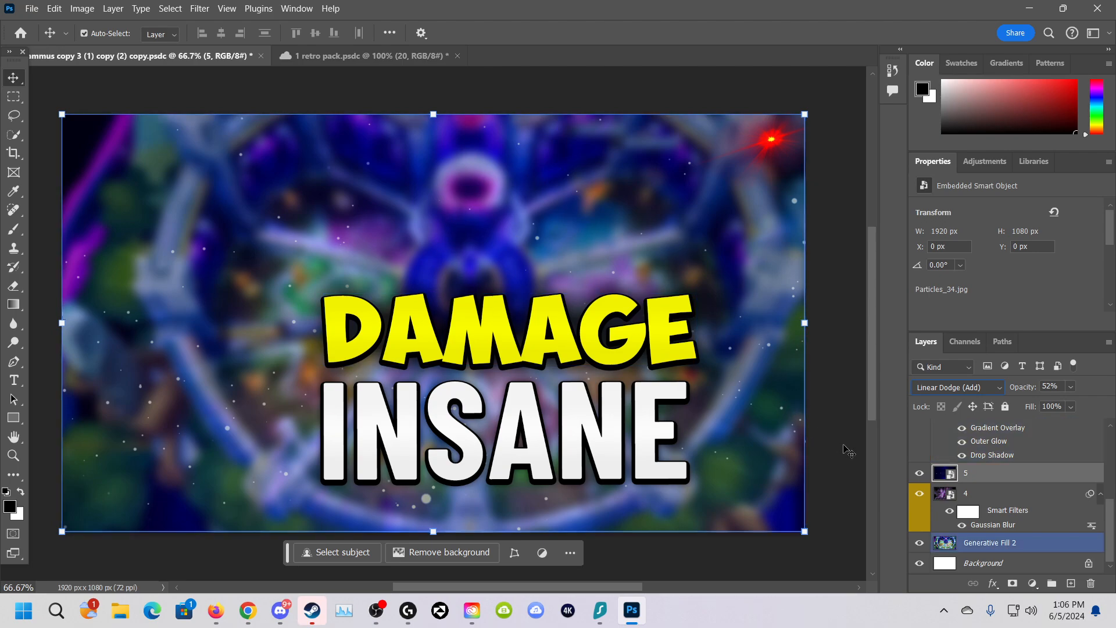
left_click_drag(668, 312, 701, 297)
left_click_drag(567, 484, 300, 197)
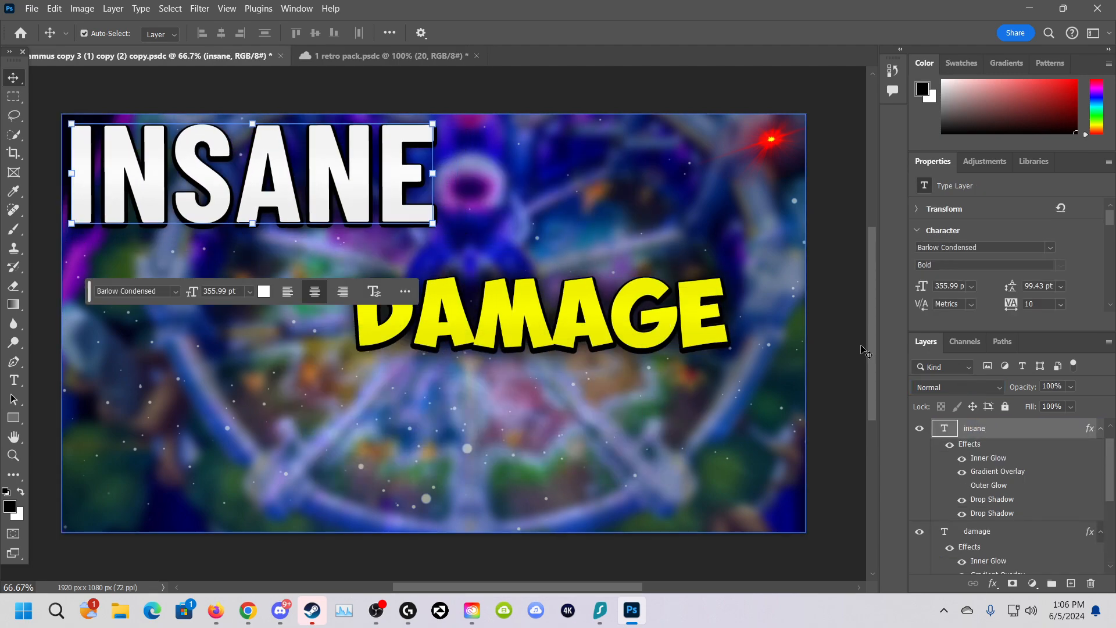
Inspect the layer style settings of the insane text layer without changing them.
double_click(974, 447)
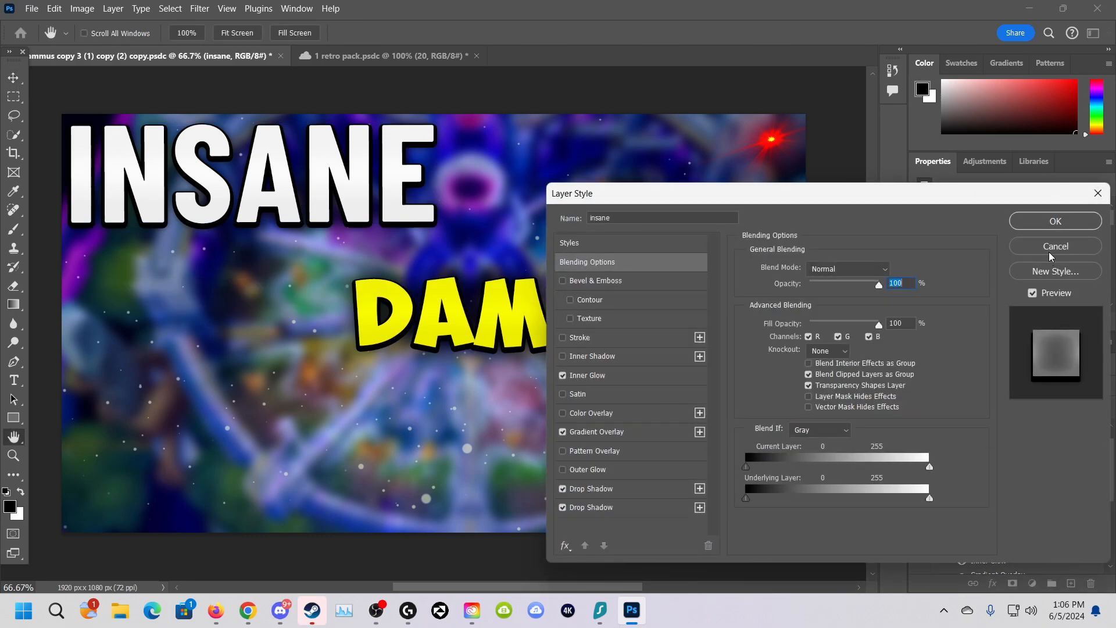
left_click(1050, 254)
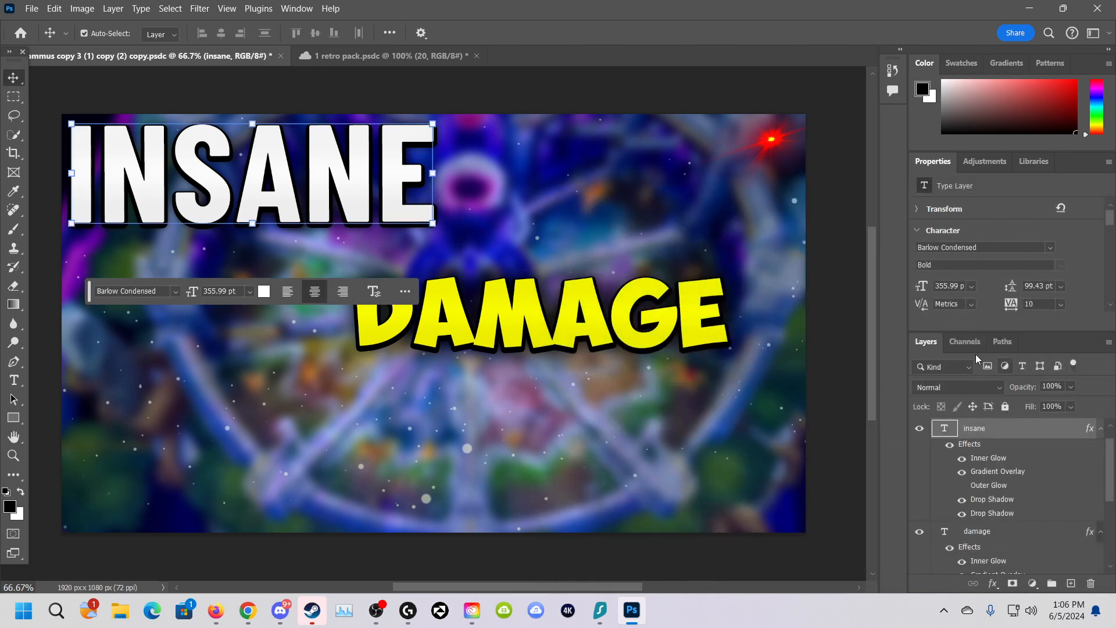
left_click(992, 247)
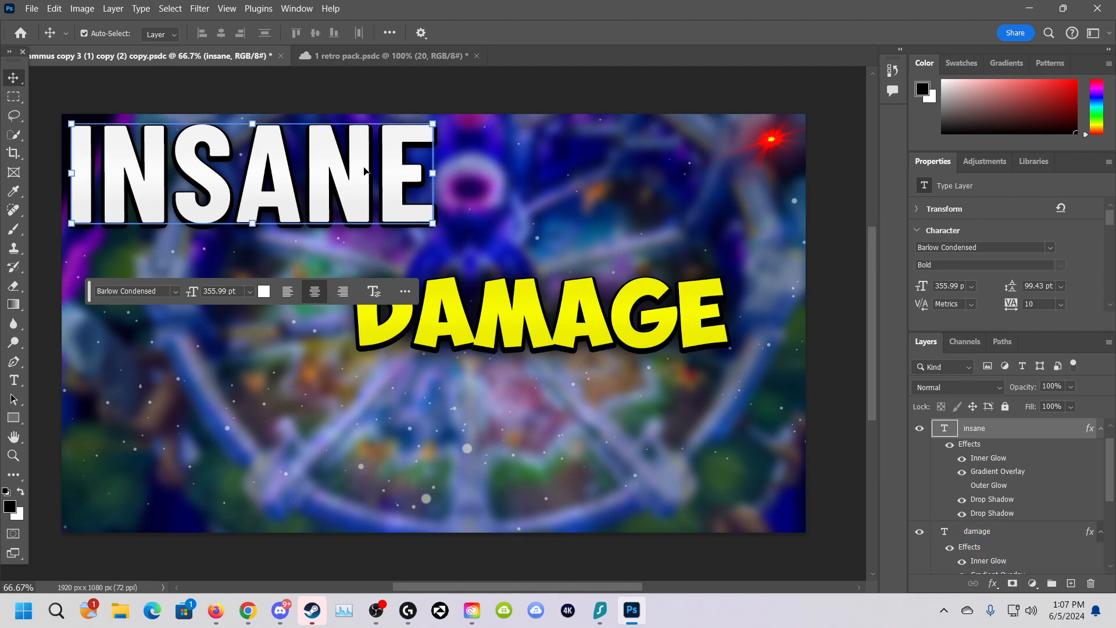
Nudge the INSANE text slightly inward from the canvas corner and place the DAMAGE text directly beneath it.
left_click_drag(365, 170, 377, 173)
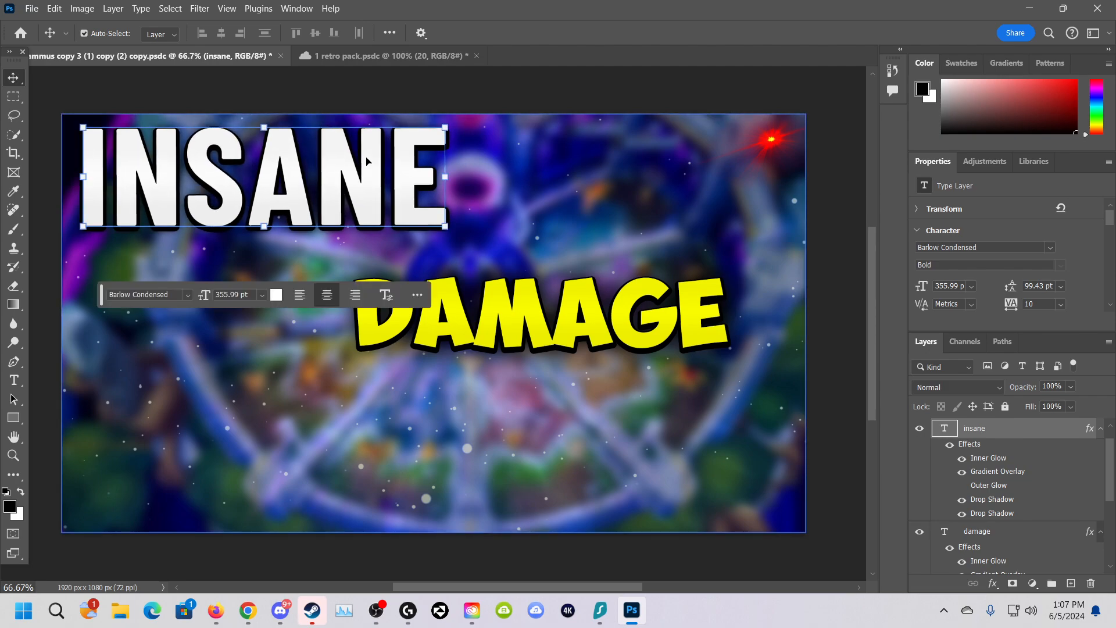
left_click(598, 328)
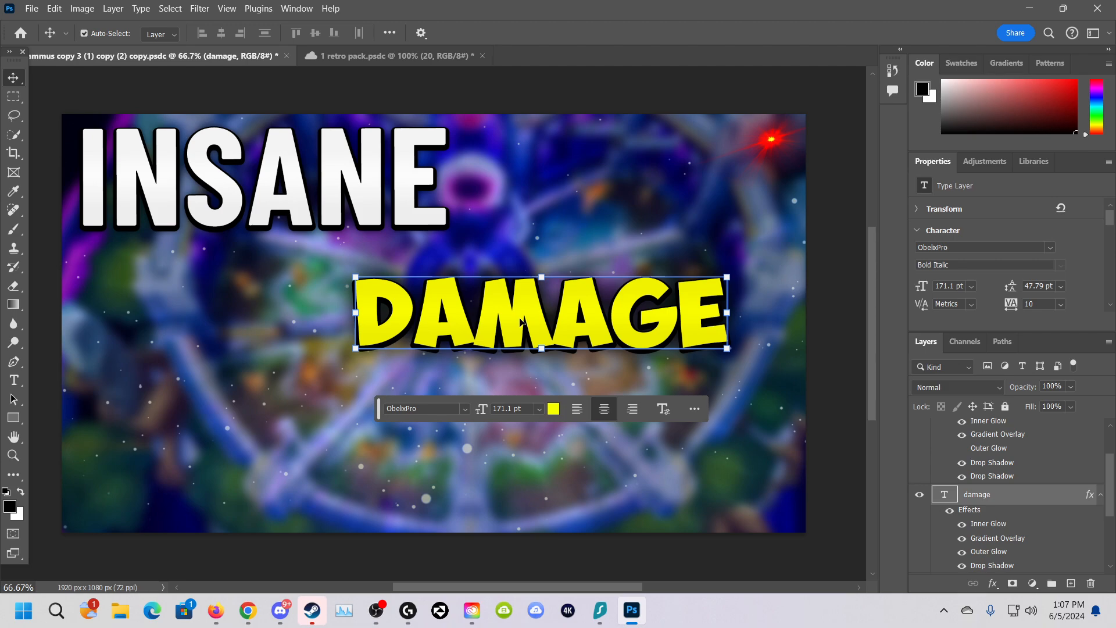
left_click(397, 176)
left_click(521, 322)
left_click(397, 176)
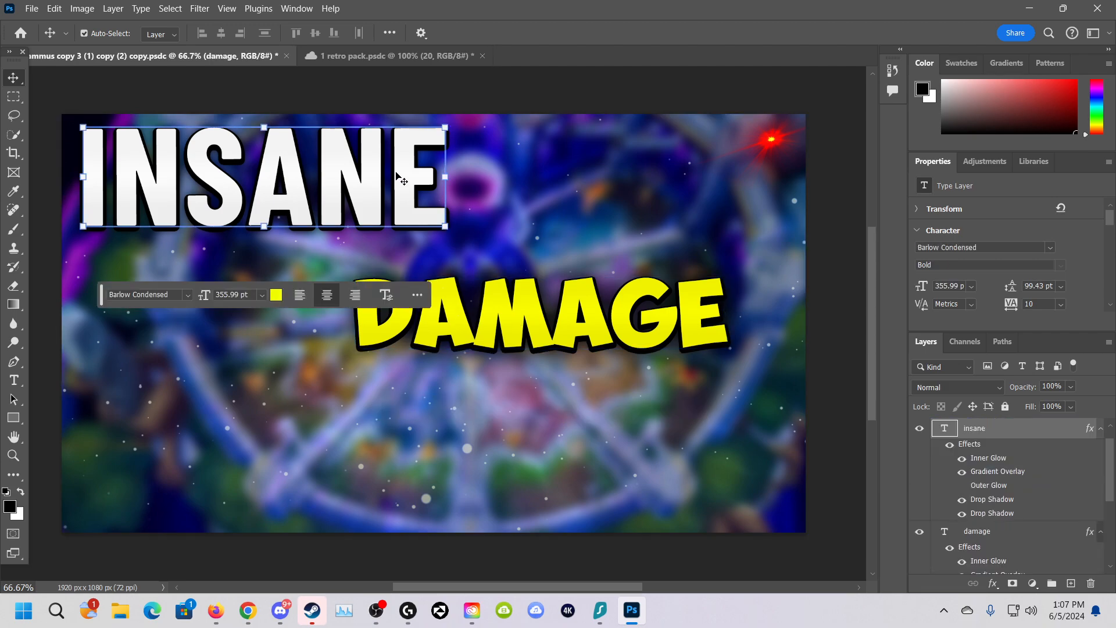
left_click(524, 317)
left_click(397, 177)
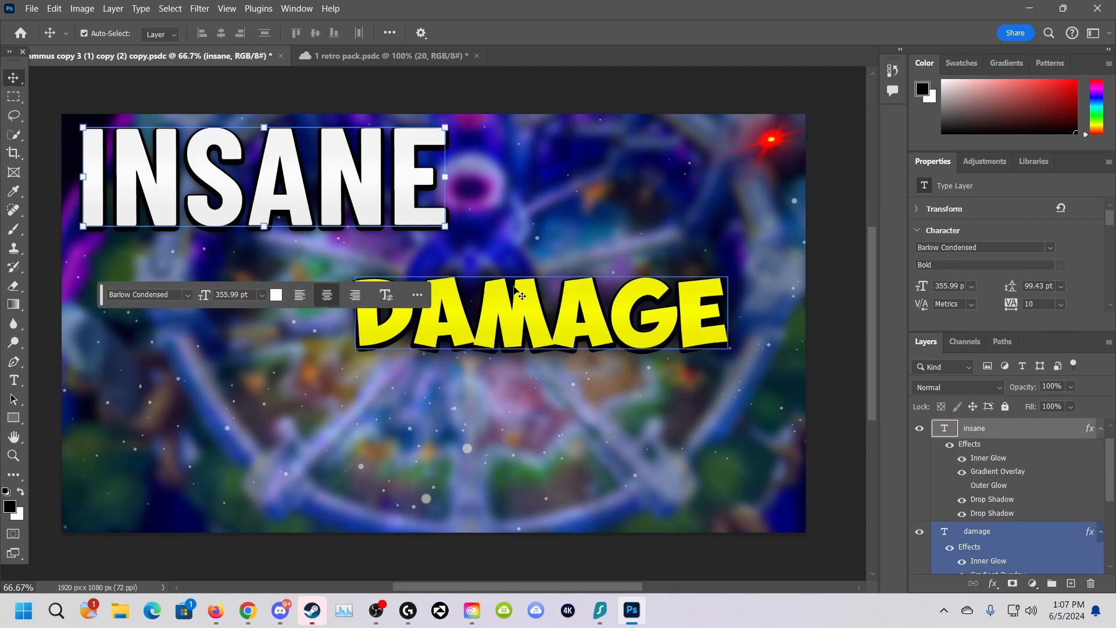
left_click_drag(593, 331, 321, 288)
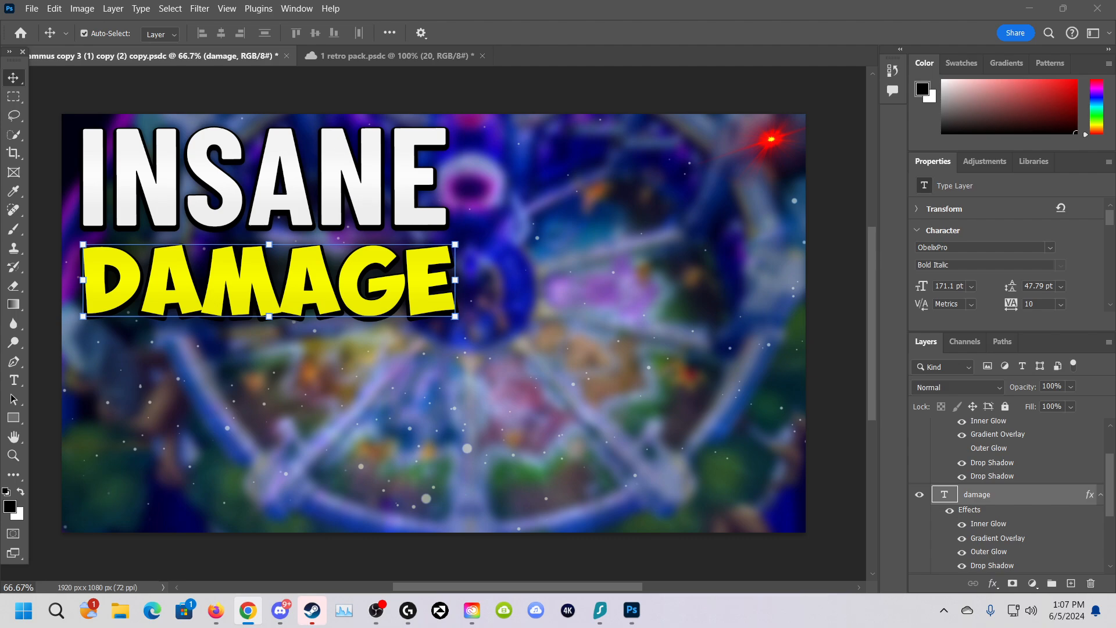
Place the Velkoz_0 image over the canvas's right part, scaled to about 1830 × 1080 px with its left edge at about X 523 px.
left_click_drag(570, 335, 789, 465)
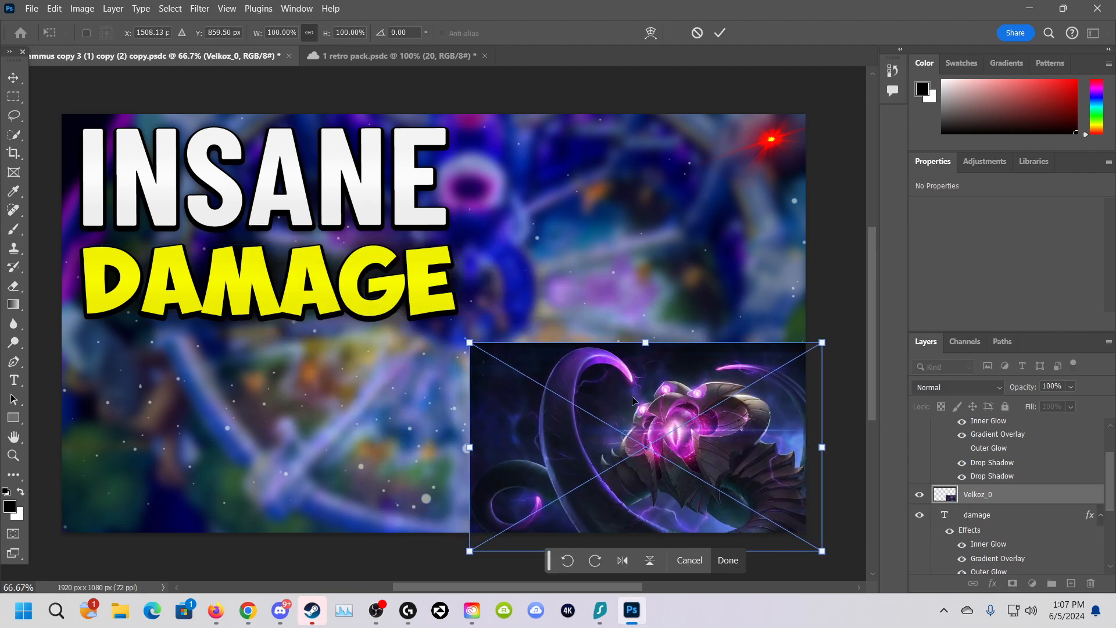
mouse_move(633, 400)
left_mouse_down()
mouse_move(614, 366)
mouse_move(622, 381)
left_mouse_up()
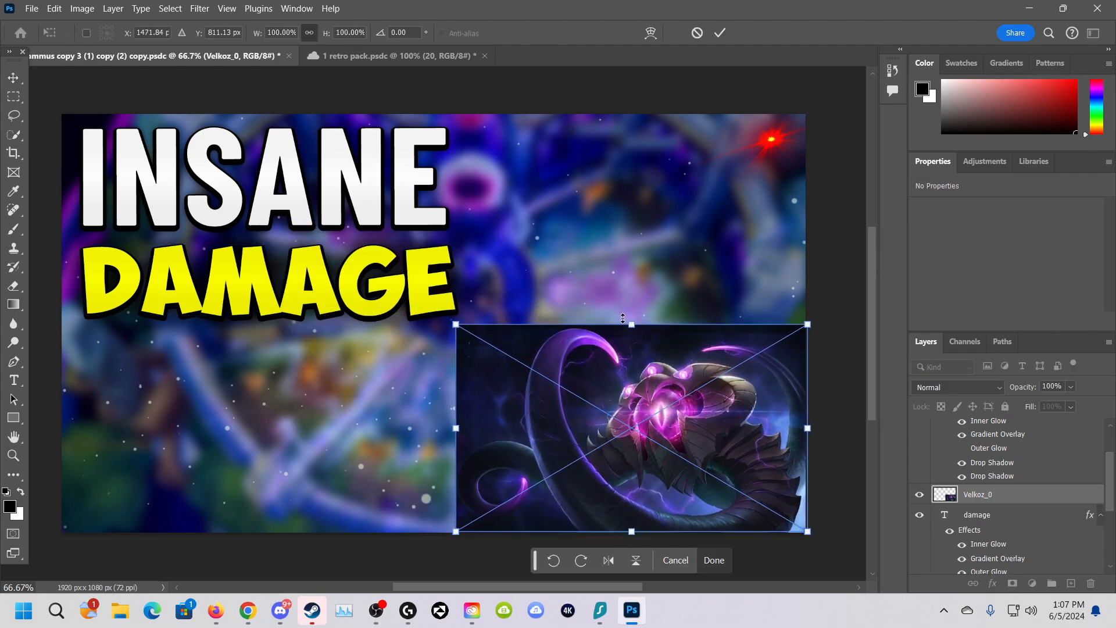
left_click_drag(622, 318, 619, 120)
left_click_drag(778, 289, 731, 289)
Make a full-height rectangular selection from just beyond the INSANE text to the canvas's right edge and feather it by 20 pixels.
left_click(14, 97)
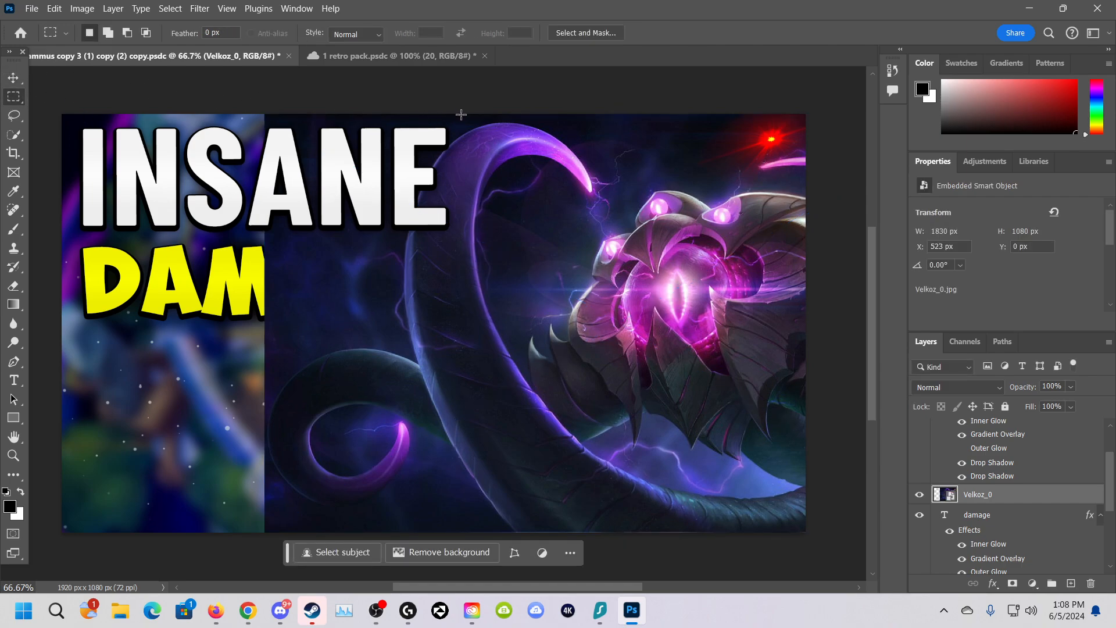
left_click_drag(462, 115, 798, 530)
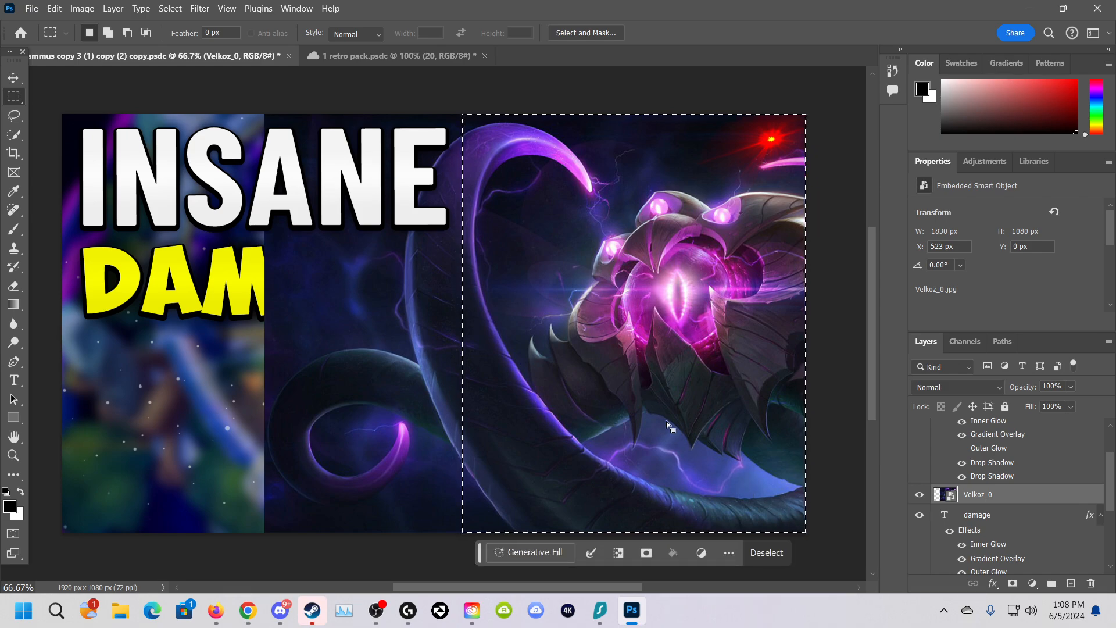
right_click(621, 367)
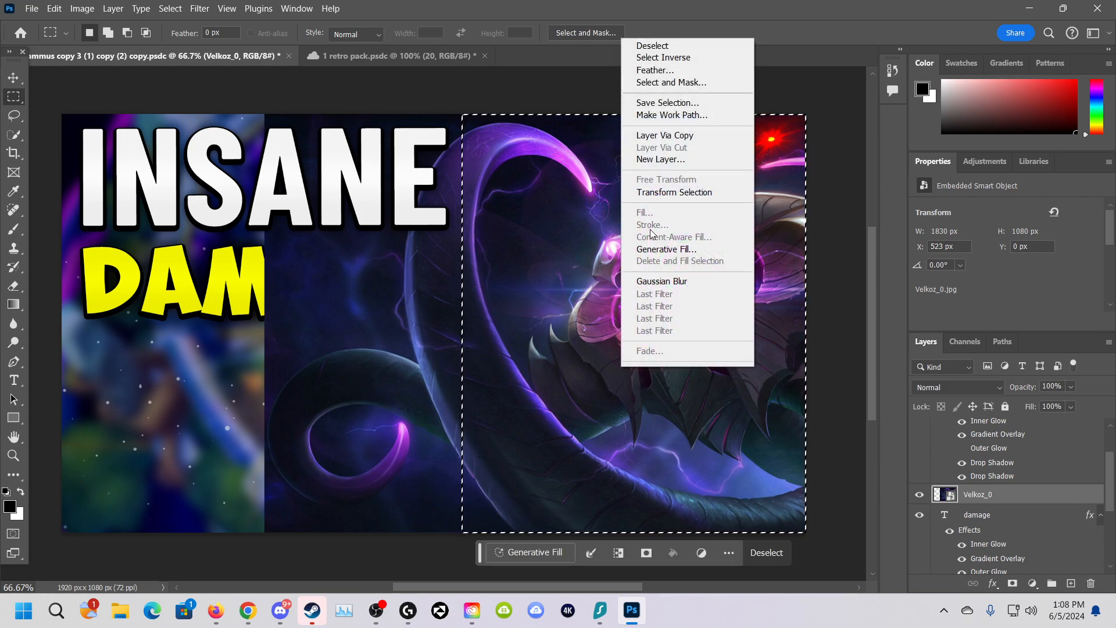
left_click(655, 70)
left_click(629, 185)
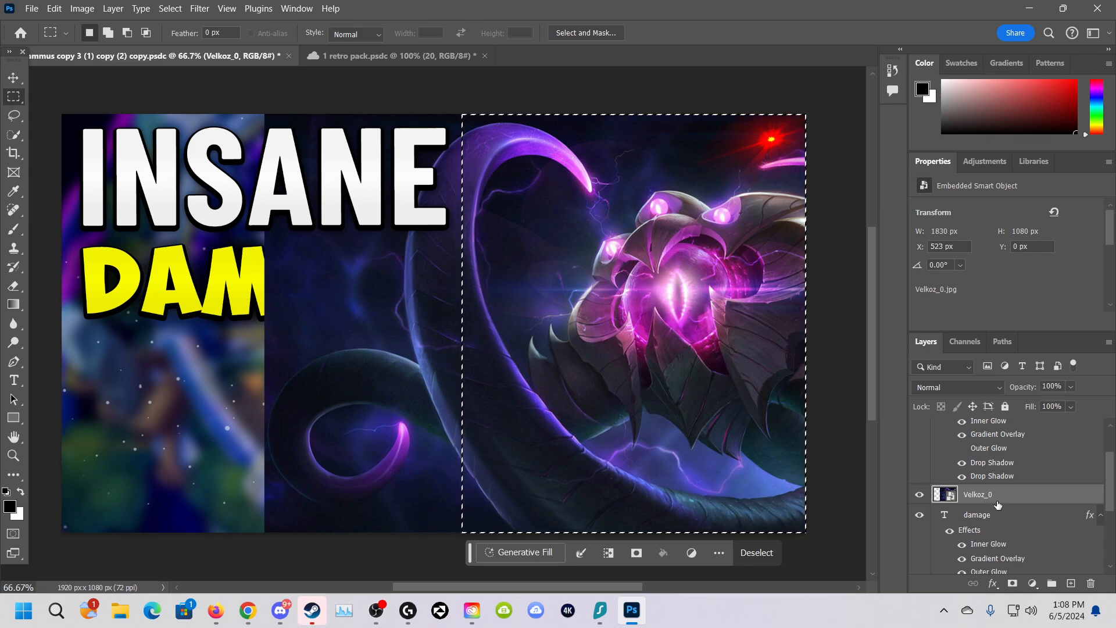
Review the feather radius setting for the selection without applying it again.
right_click(627, 207)
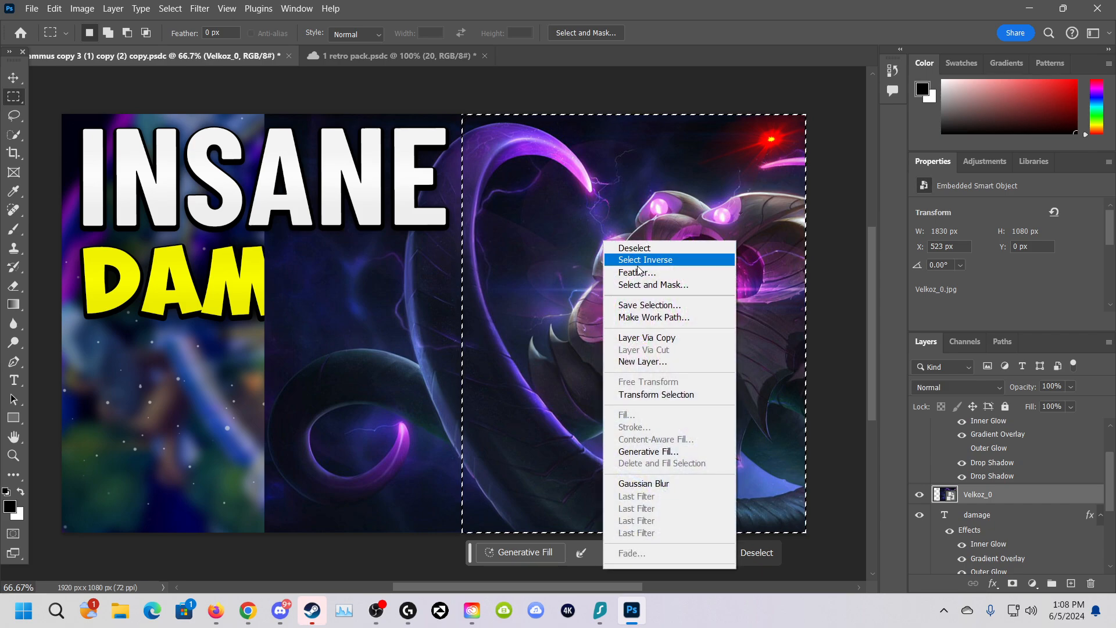
left_click(657, 272)
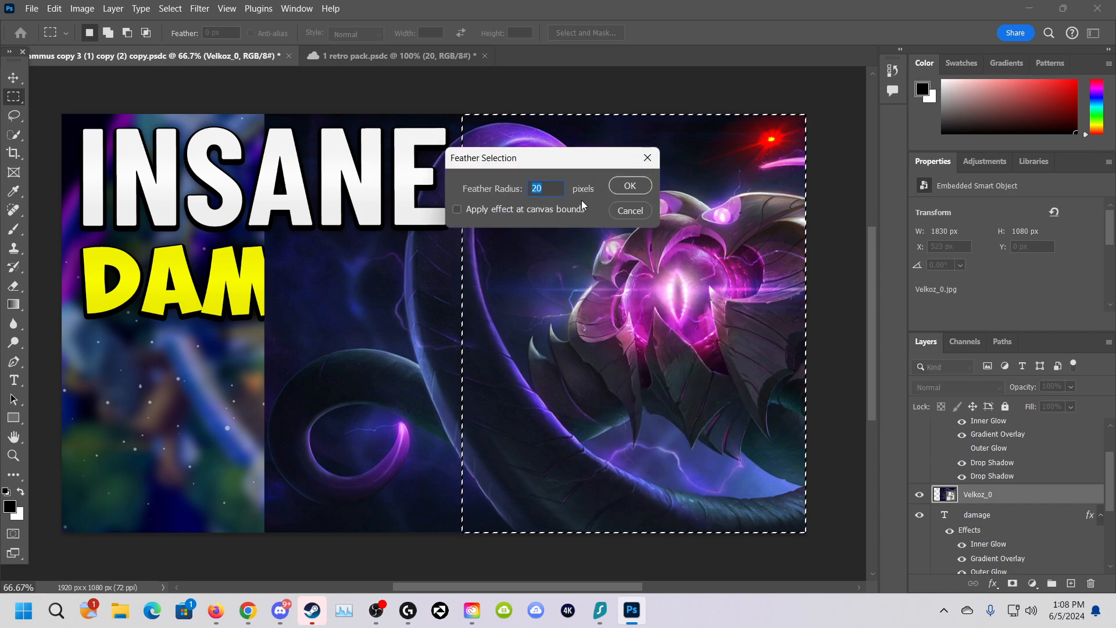
left_click(625, 209)
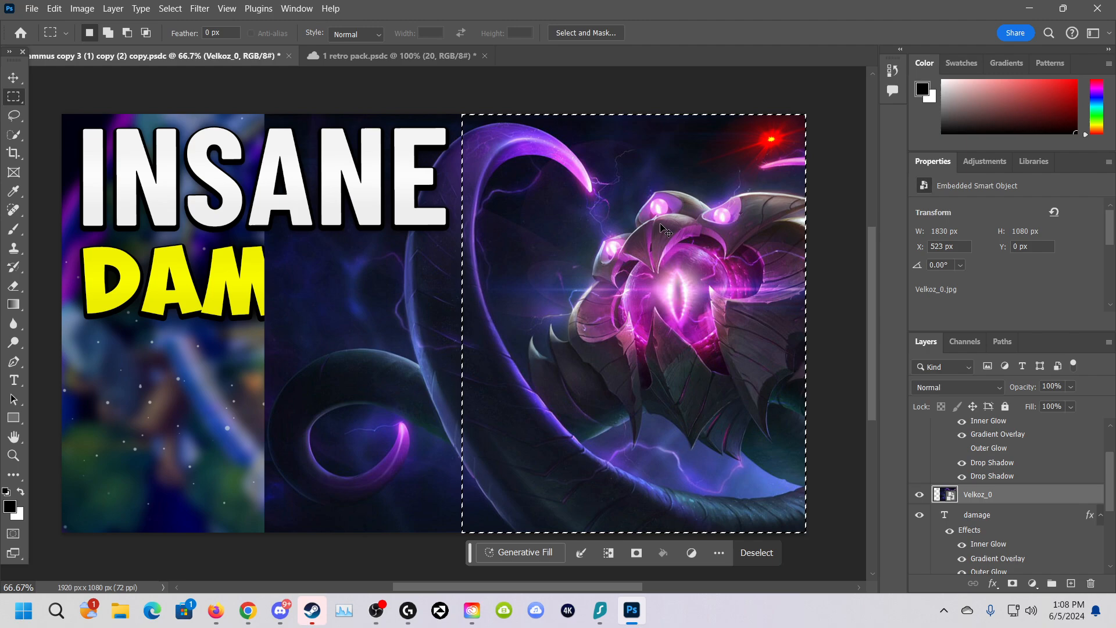
Copy the feathered selection of the Velkoz_0 image to a new layer and delete the original Velkoz_0 layer.
key("ctrl+j")
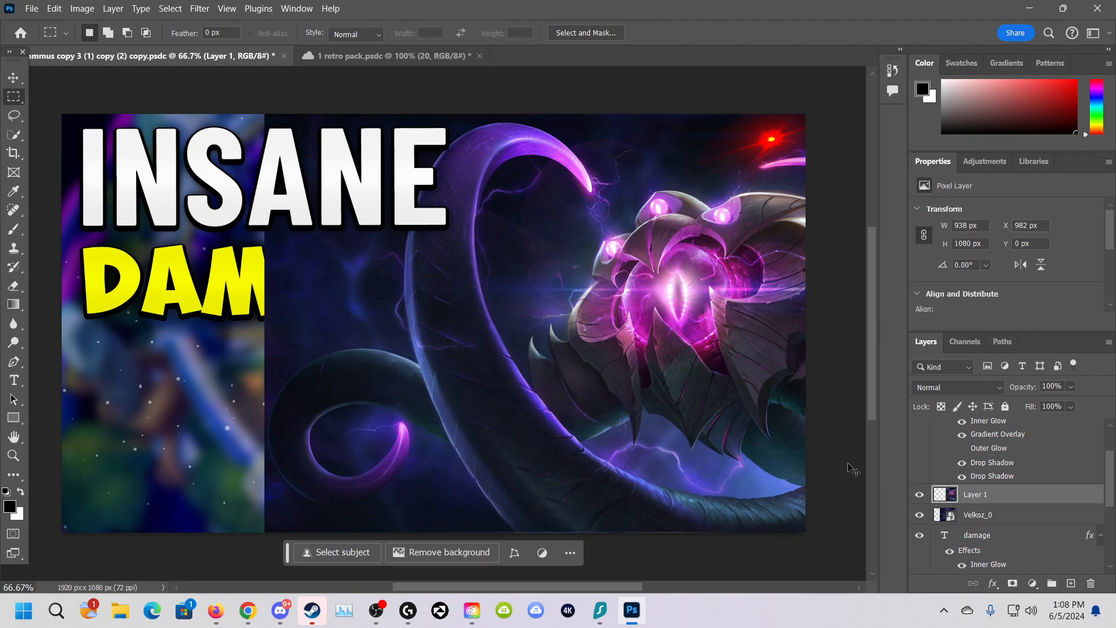
left_click(958, 513)
key("Delete")
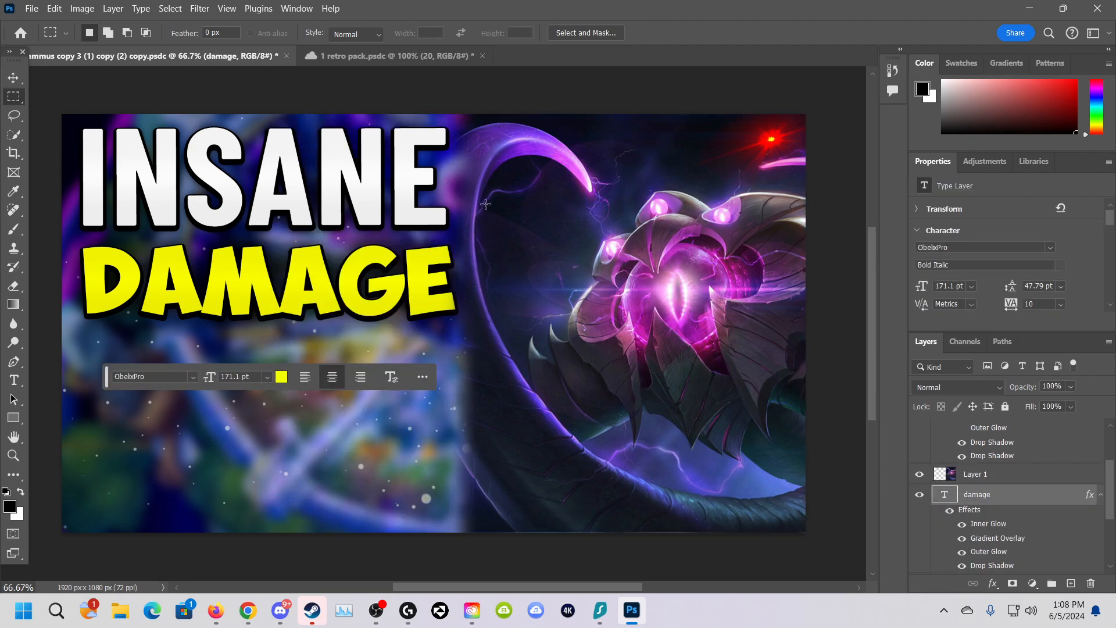
Try the red lens flare over the champion's central eye, delete the flare layer, and select Layer 1.
left_click(13, 78)
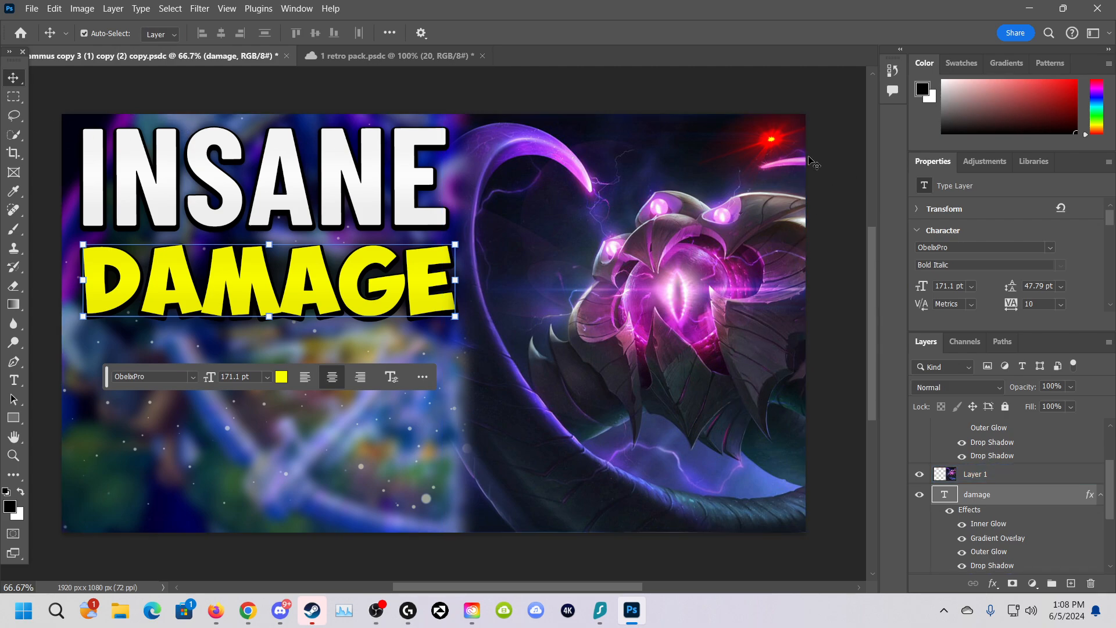
left_click_drag(767, 138, 677, 298)
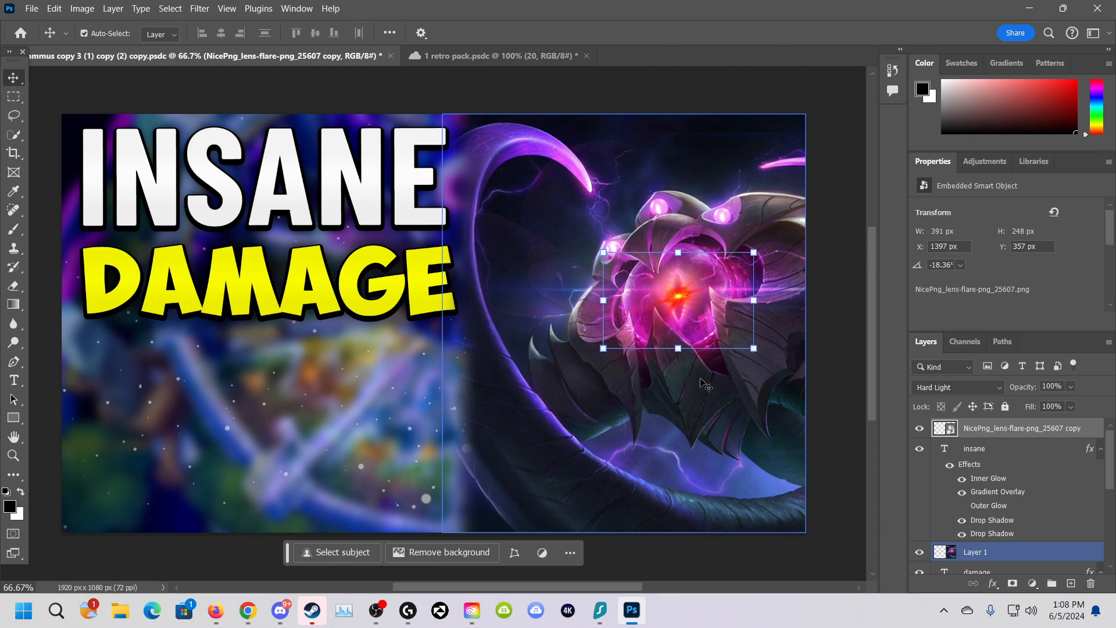
key("Delete")
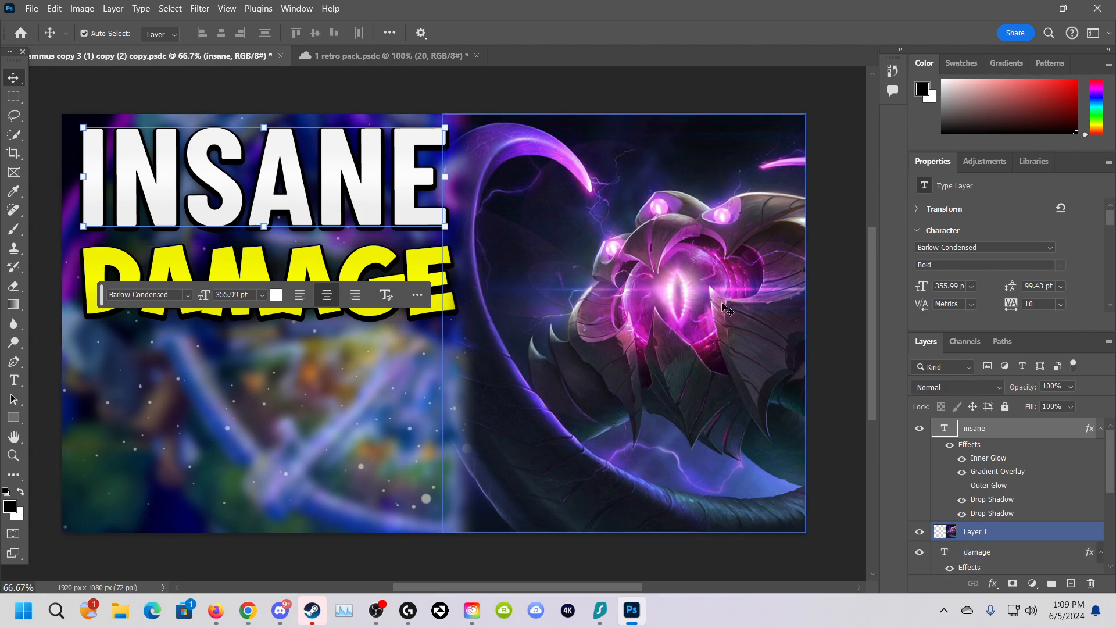
left_click(689, 305)
left_click(199, 8)
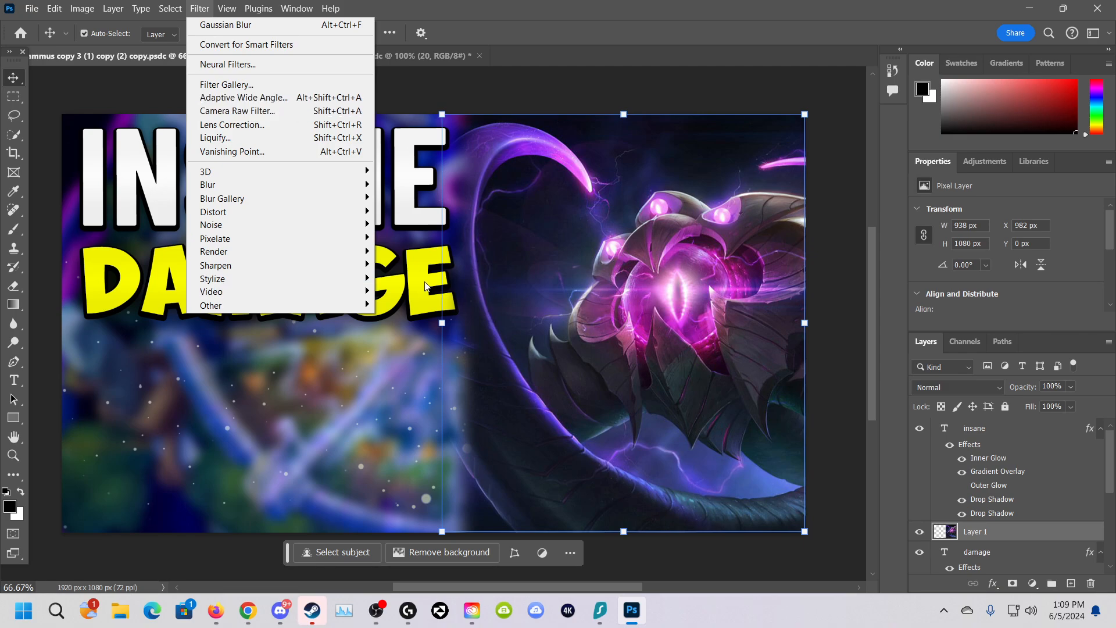
mouse_move(289, 185)
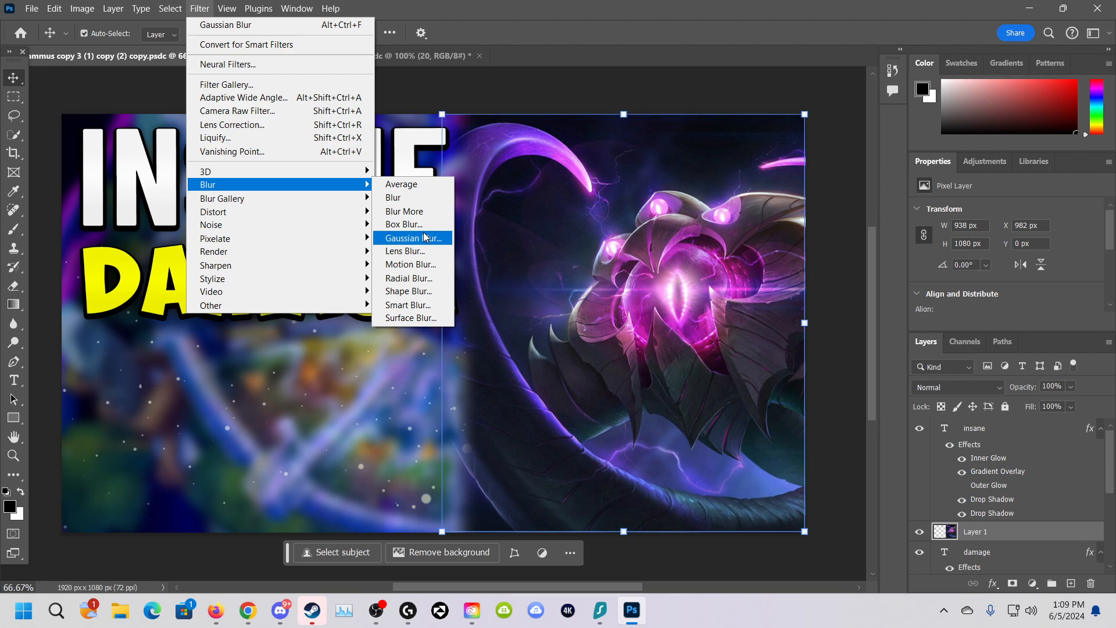
left_click(431, 239)
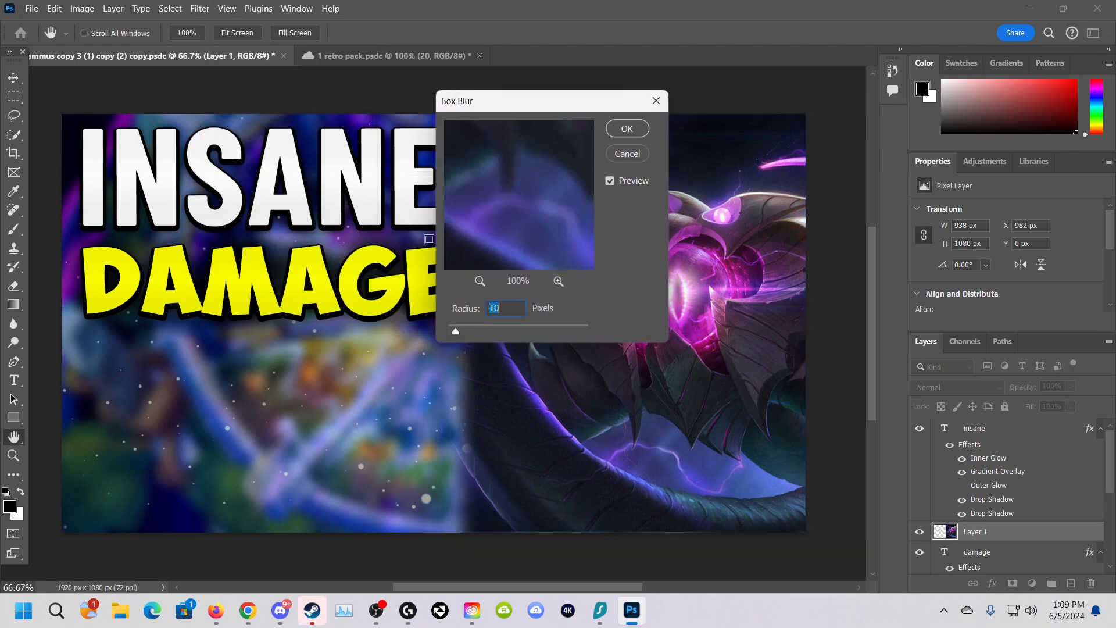
left_click(627, 154)
right_click(644, 207)
Open the Camera Raw Filter on Layer 1 and set Contrast +100, Highlights +28, Shadows +100, Whites +27 and Blacks -22.
left_click(189, 9)
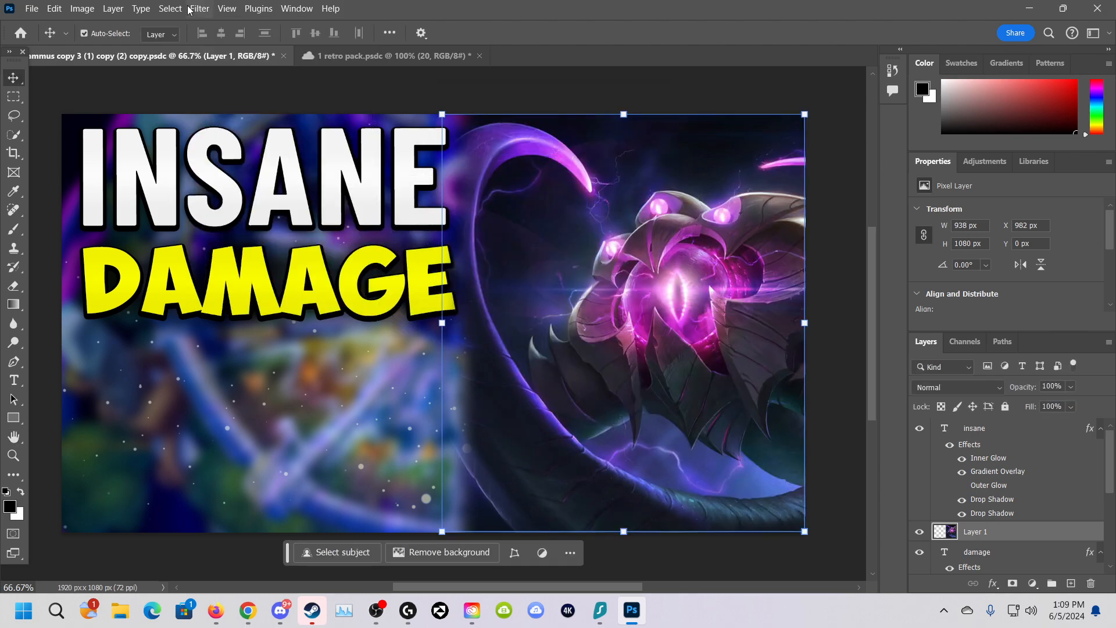
left_click(199, 9)
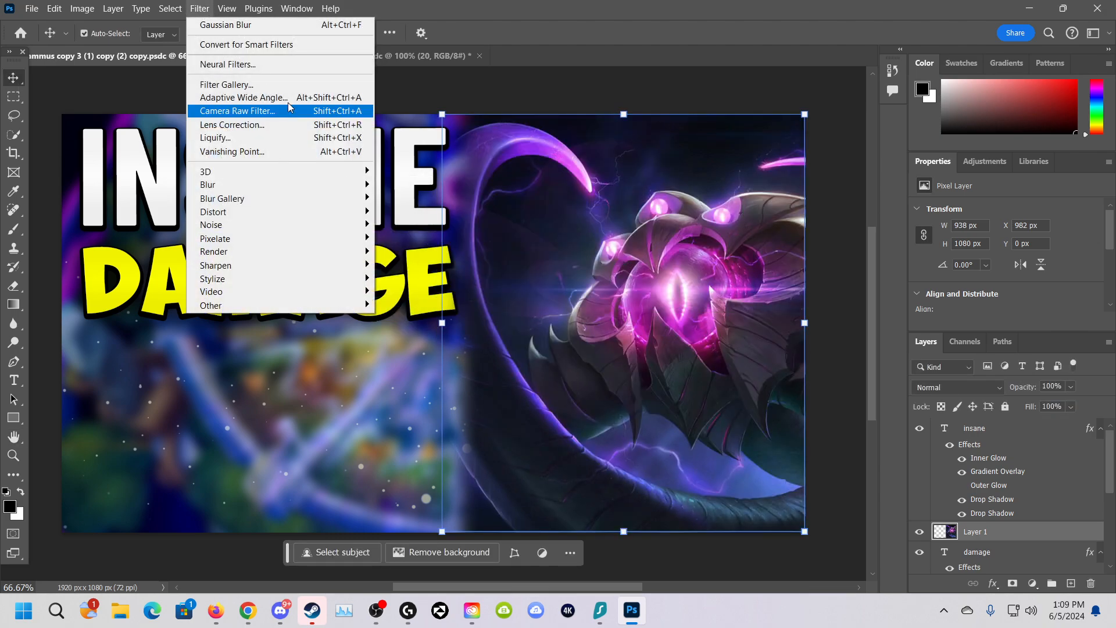
left_click(259, 110)
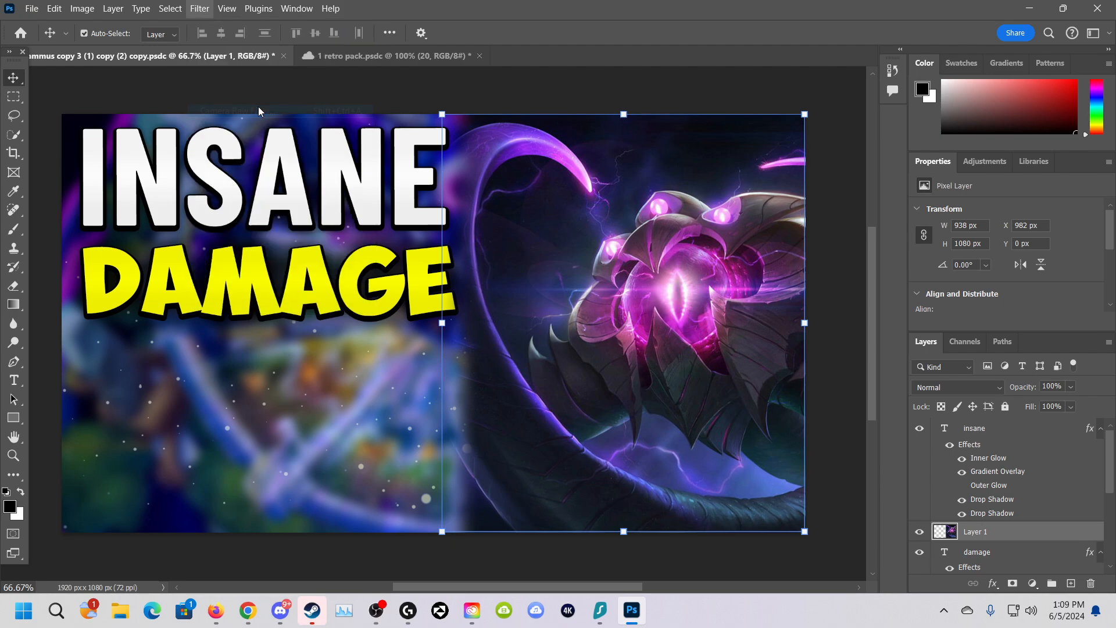
left_click_drag(901, 287, 979, 287)
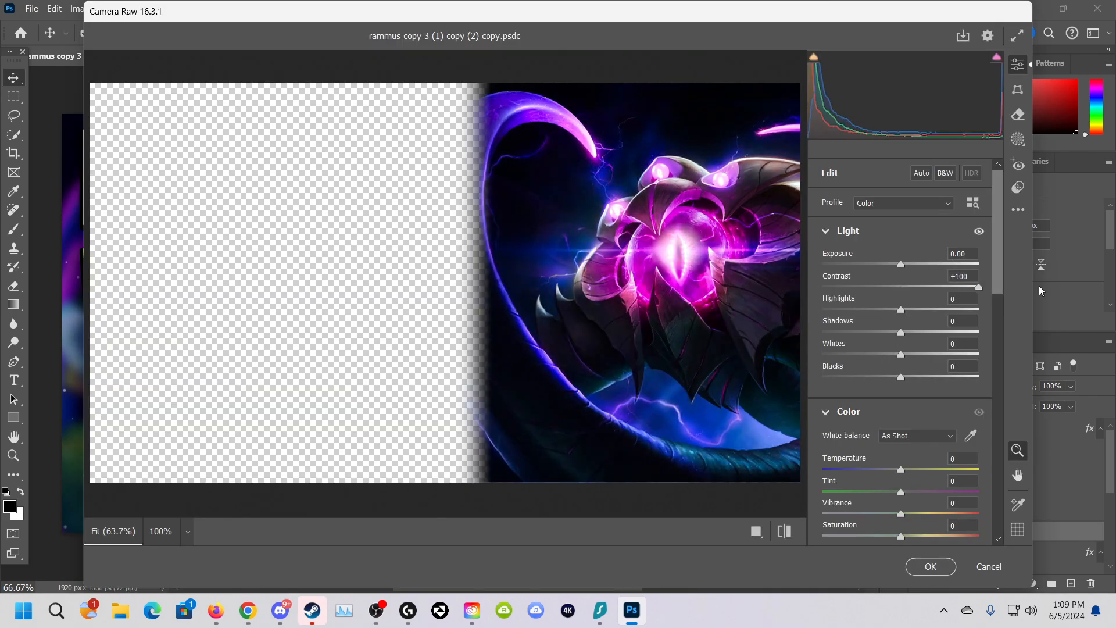
left_click_drag(904, 311, 992, 343)
mouse_move(903, 355)
left_mouse_down()
mouse_move(929, 357)
mouse_move(886, 368)
left_mouse_up()
Set Vibrance to +26, Saturation to +23 and Texture to +100, and increase Clarity.
scroll(898, 401, "down", 3)
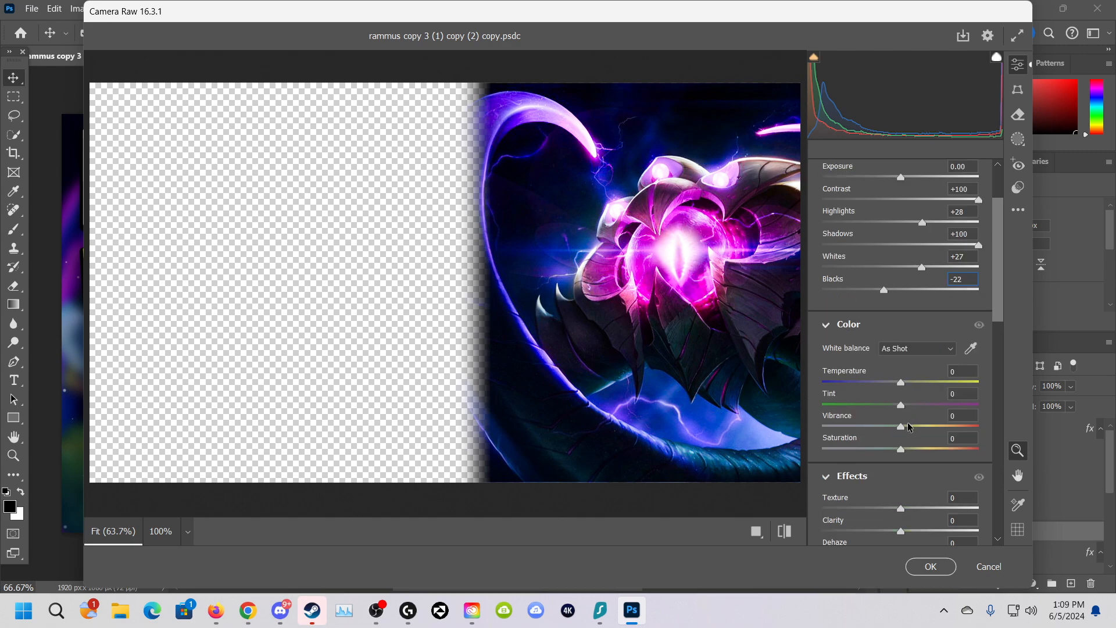
mouse_move(911, 427)
left_mouse_down()
mouse_move(908, 449)
mouse_move(919, 452)
mouse_move(919, 425)
mouse_move(924, 434)
left_mouse_up()
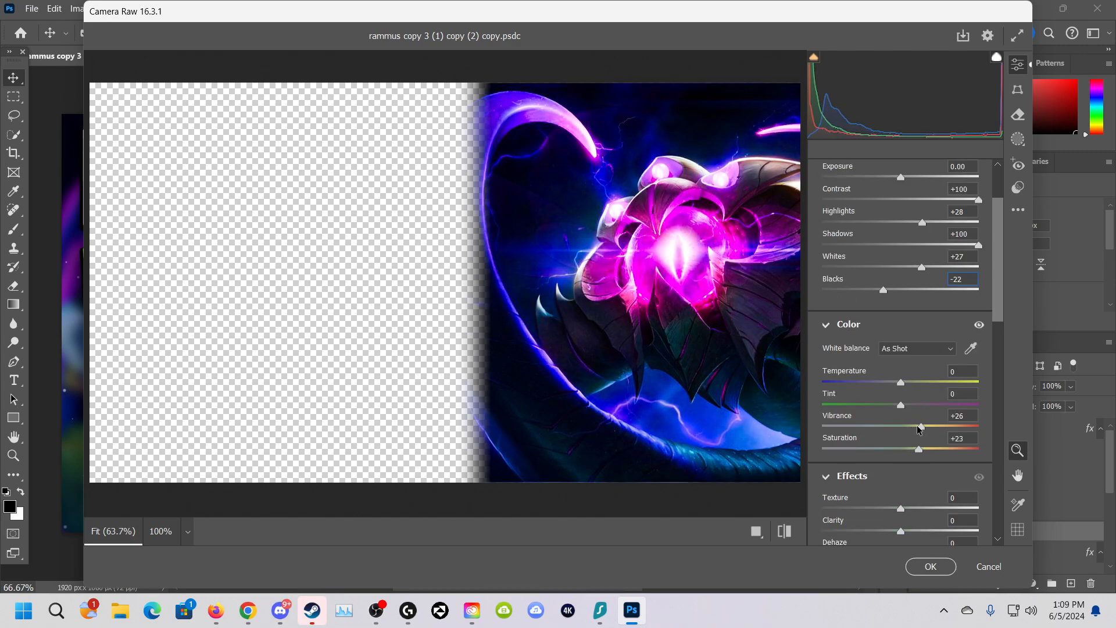
scroll(912, 418, "down", 2)
left_click_drag(900, 334, 978, 336)
left_click(932, 351)
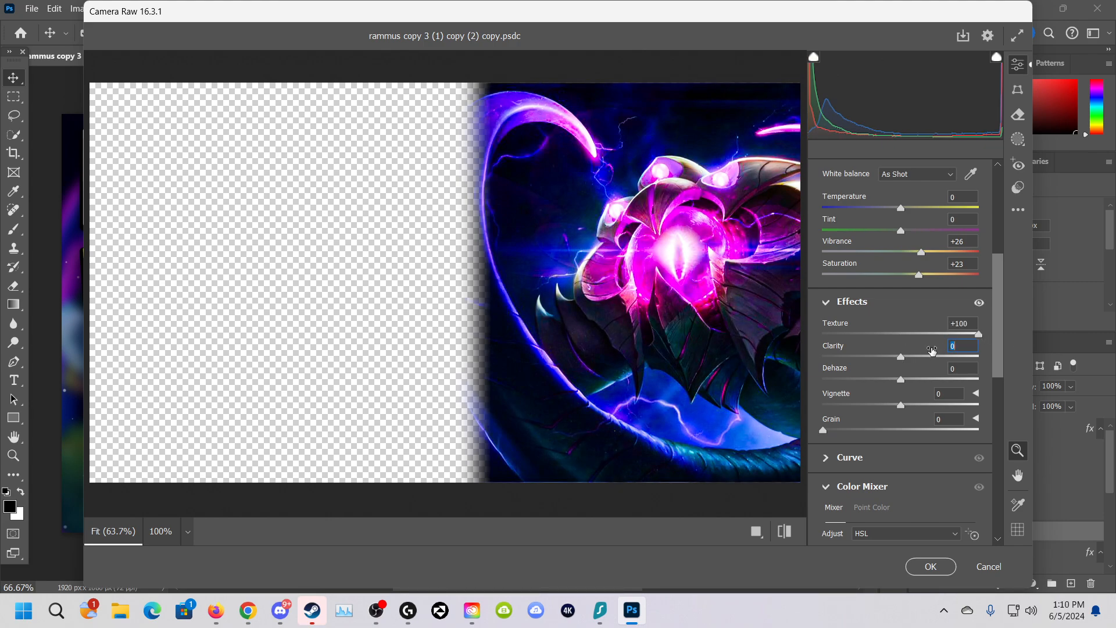
left_click(931, 356)
scroll(927, 357, "down", 8)
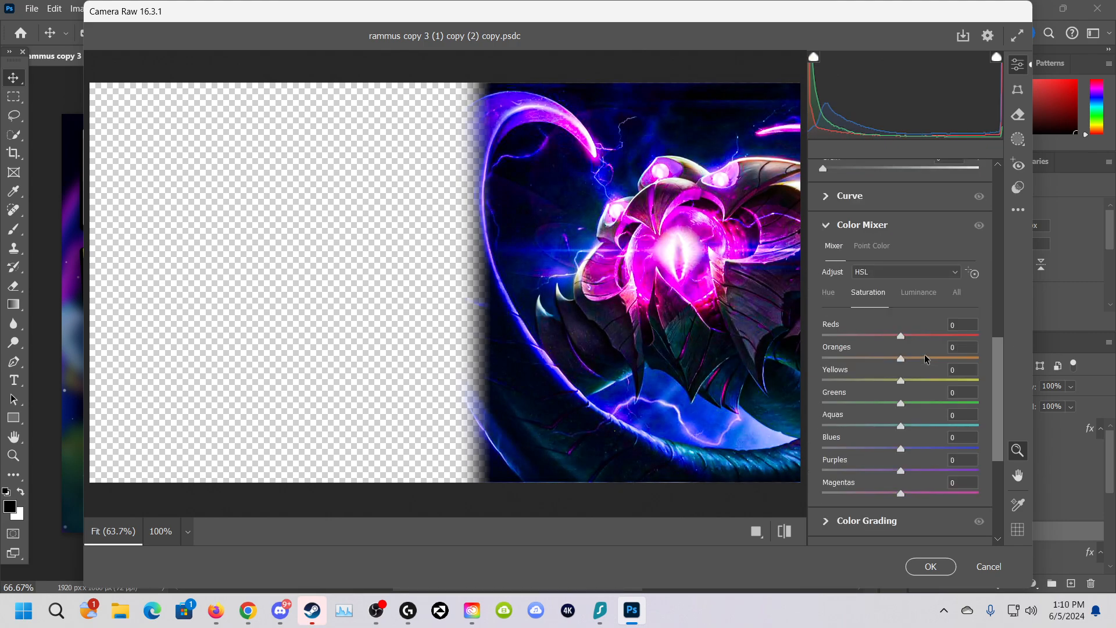
Set Sharpening to 73, Noise Reduction to 100 and Color Noise Reduction to 100, and apply the Camera Raw filter.
left_click(897, 354)
left_click_drag(898, 381, 978, 383)
left_click_drag(871, 411, 1054, 430)
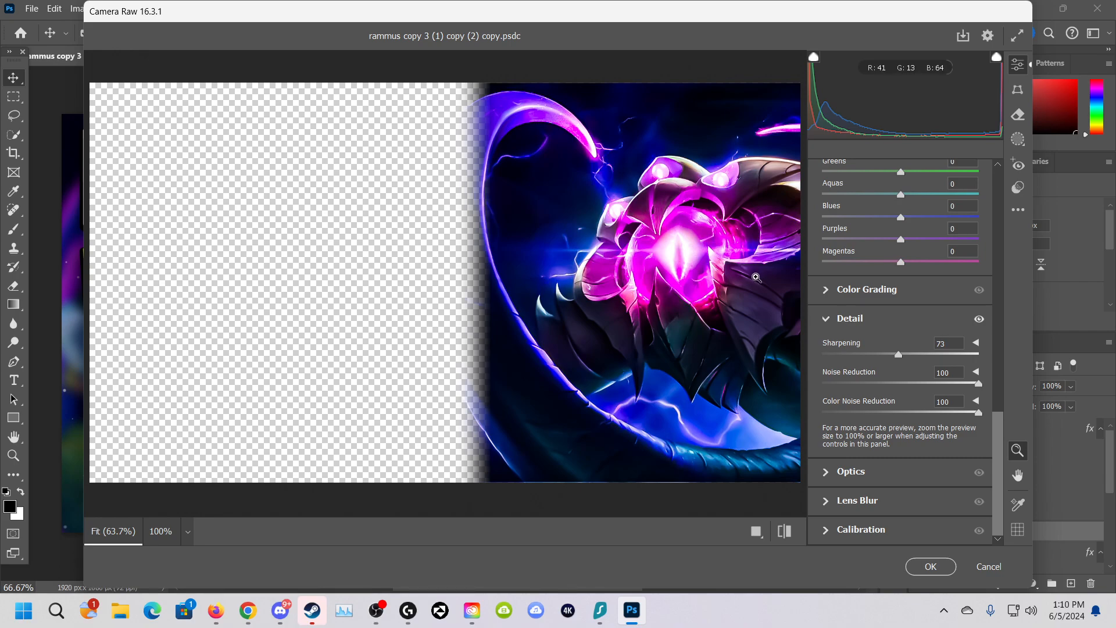
left_click(934, 567)
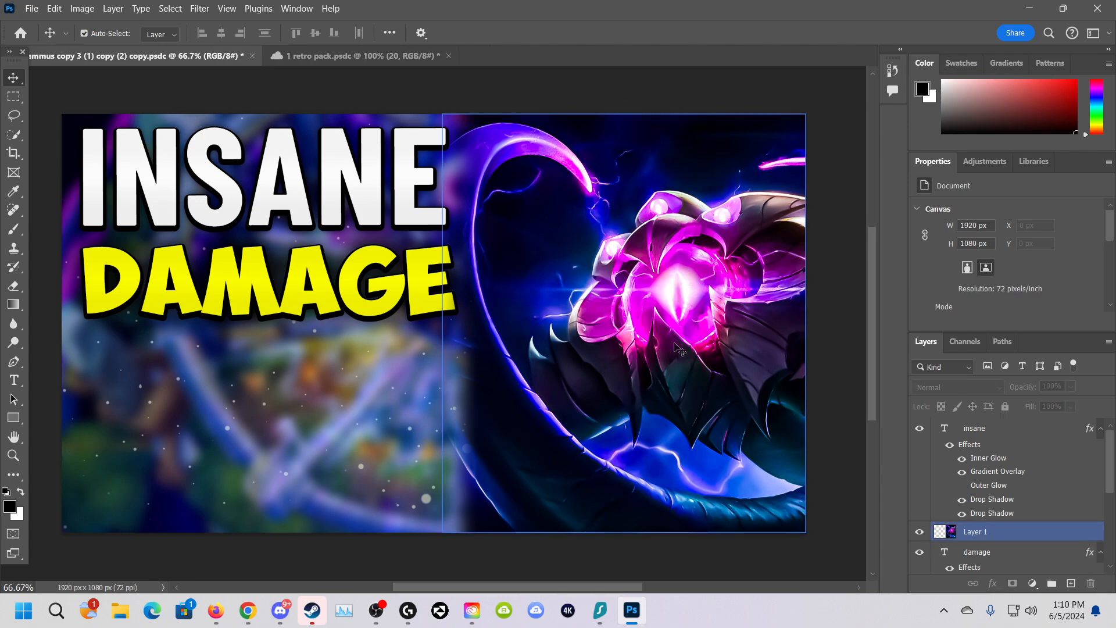
scroll(567, 308, "down", 10)
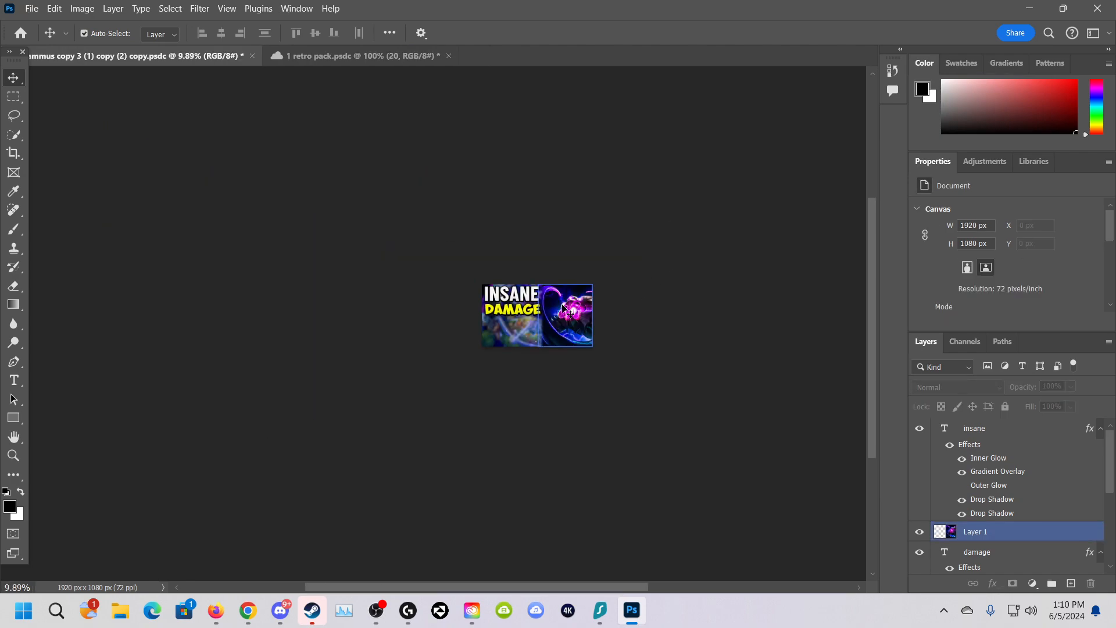
scroll(563, 307, "up", 5)
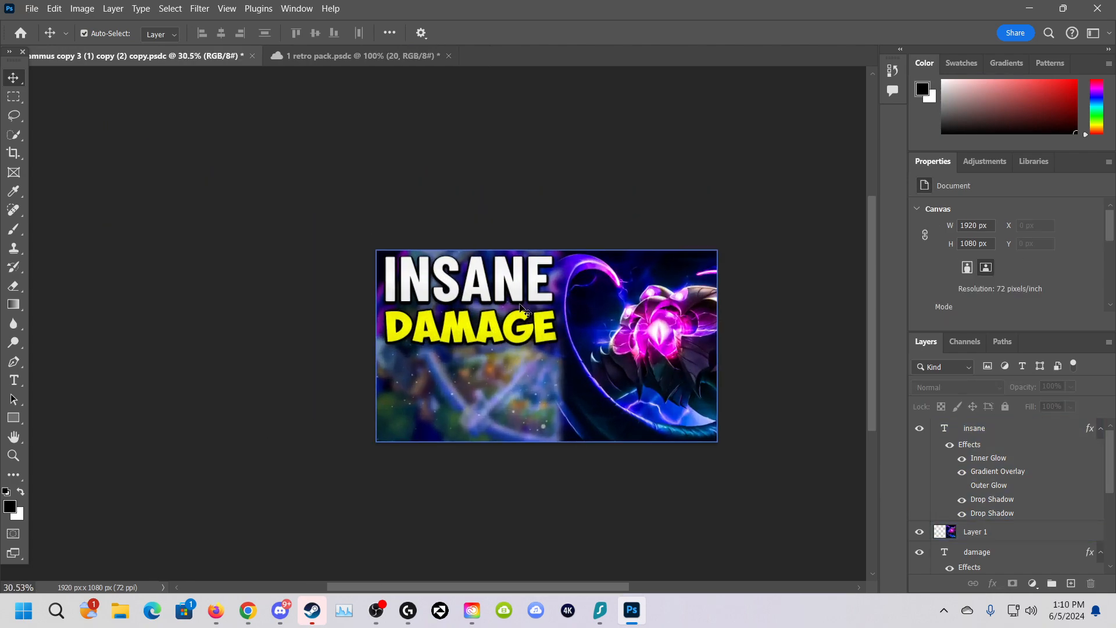
scroll(522, 308, "up", 2)
left_click(528, 341)
scroll(529, 346, "down", 1)
left_click(261, 469)
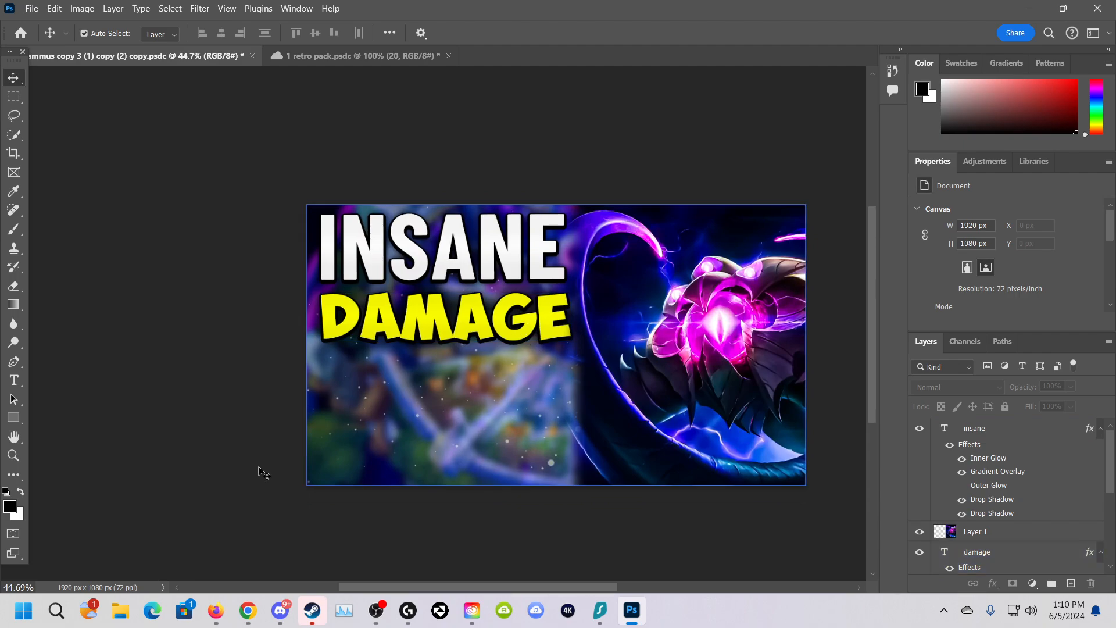
Open the vel koz video from the 5 Finished Products folder and pause it at the Trueshot Prodigy card selection, around 0:07:11.
left_click(121, 616)
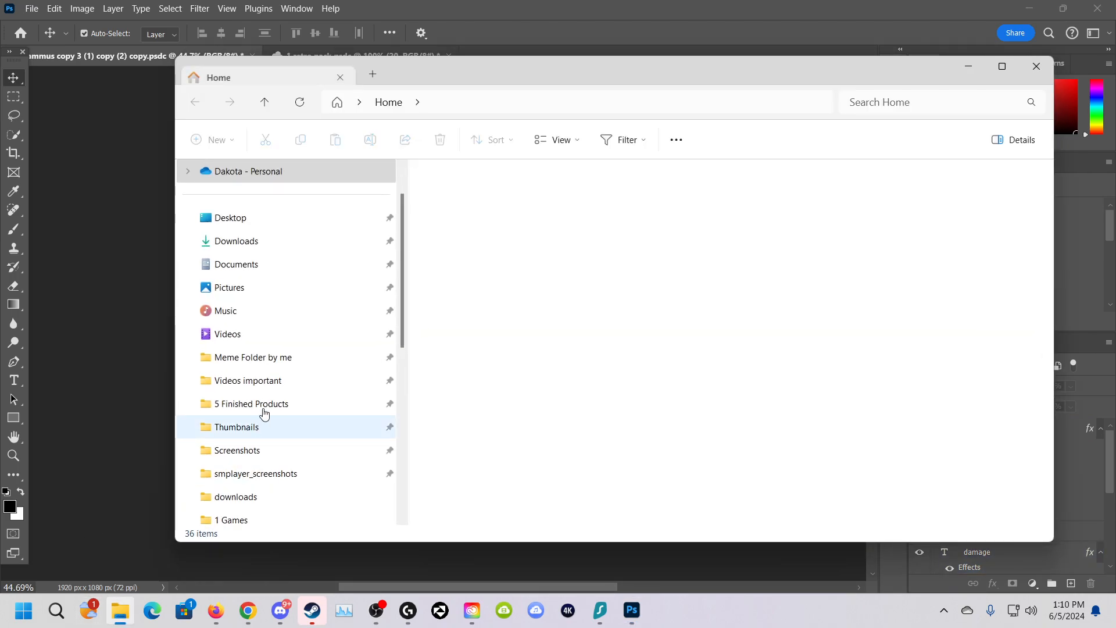
left_click(242, 404)
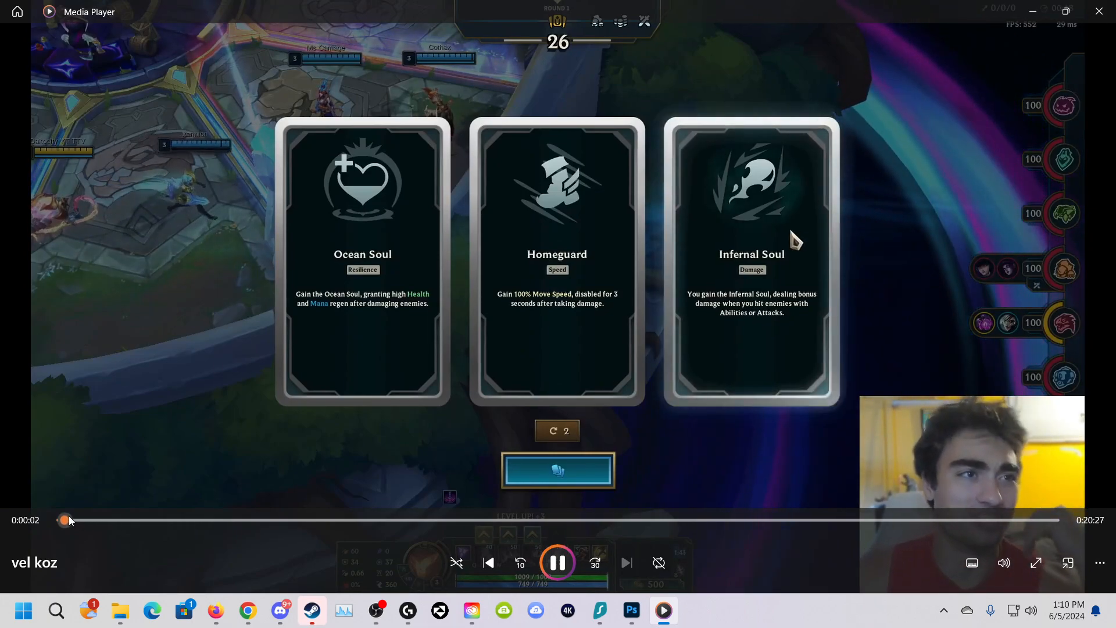
left_click(183, 517)
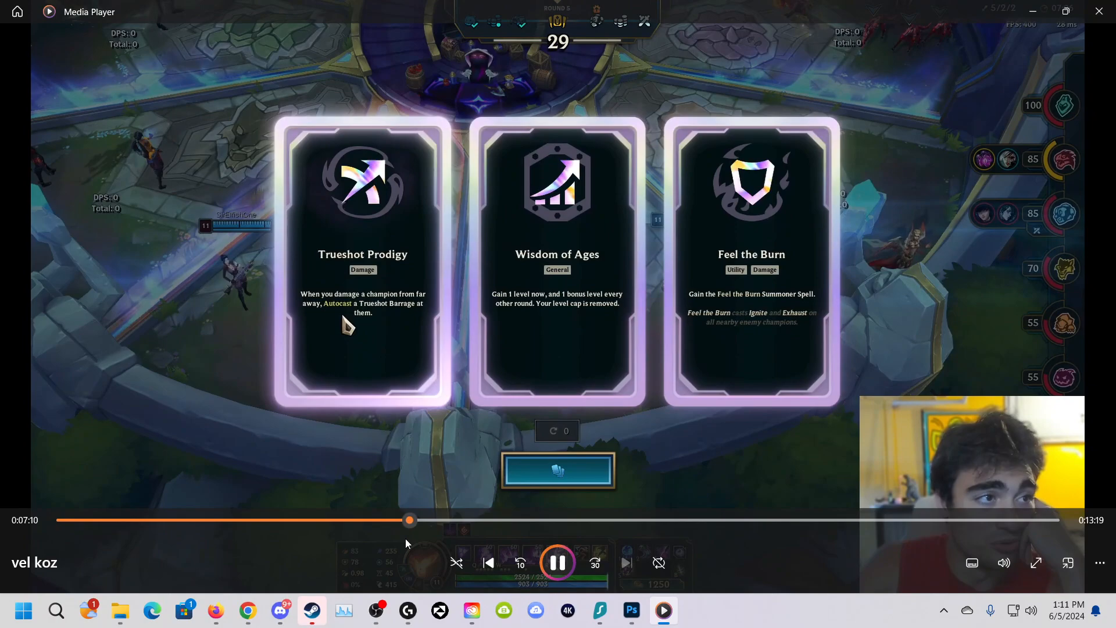
left_click(615, 221)
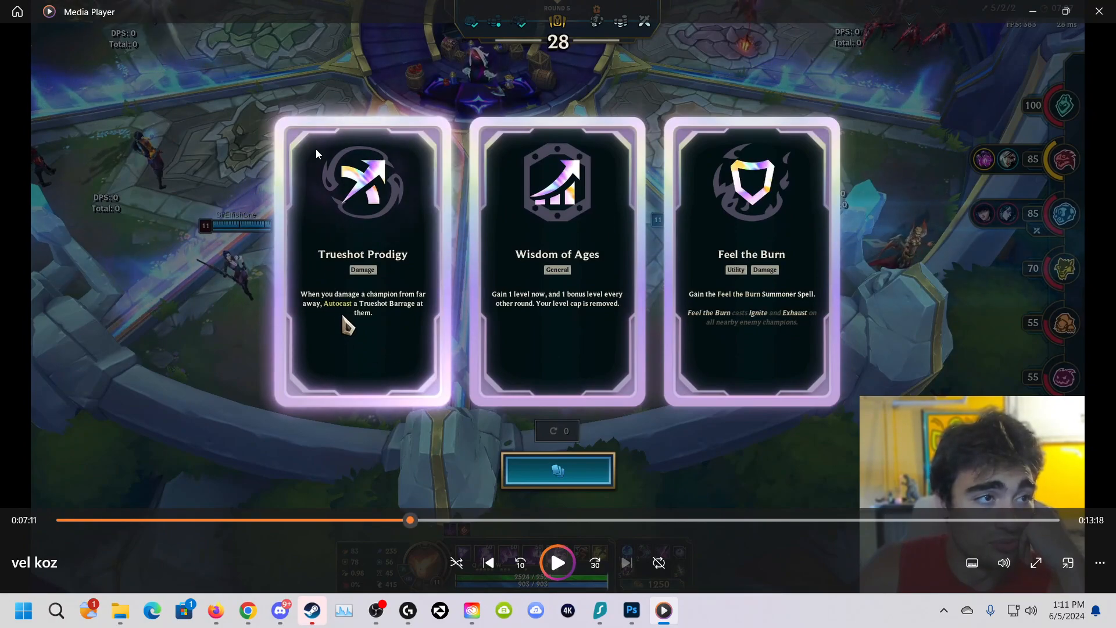
Capture a screenshot of only the Trueshot Prodigy card and close the video to return to the thumbnail document.
key("super+shift+s")
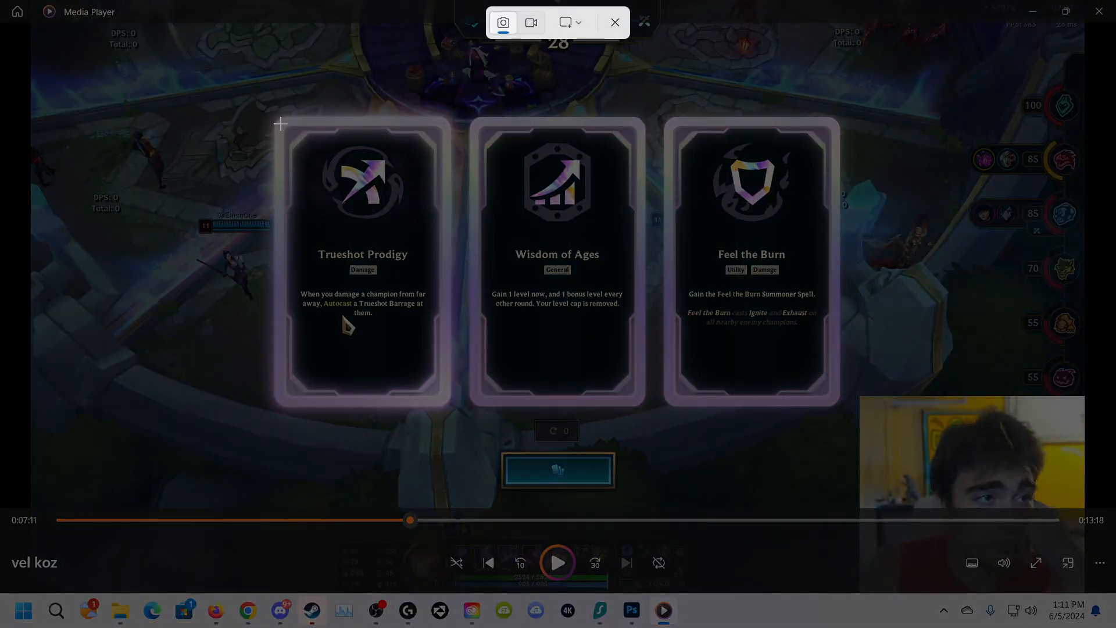
left_click_drag(278, 121, 446, 403)
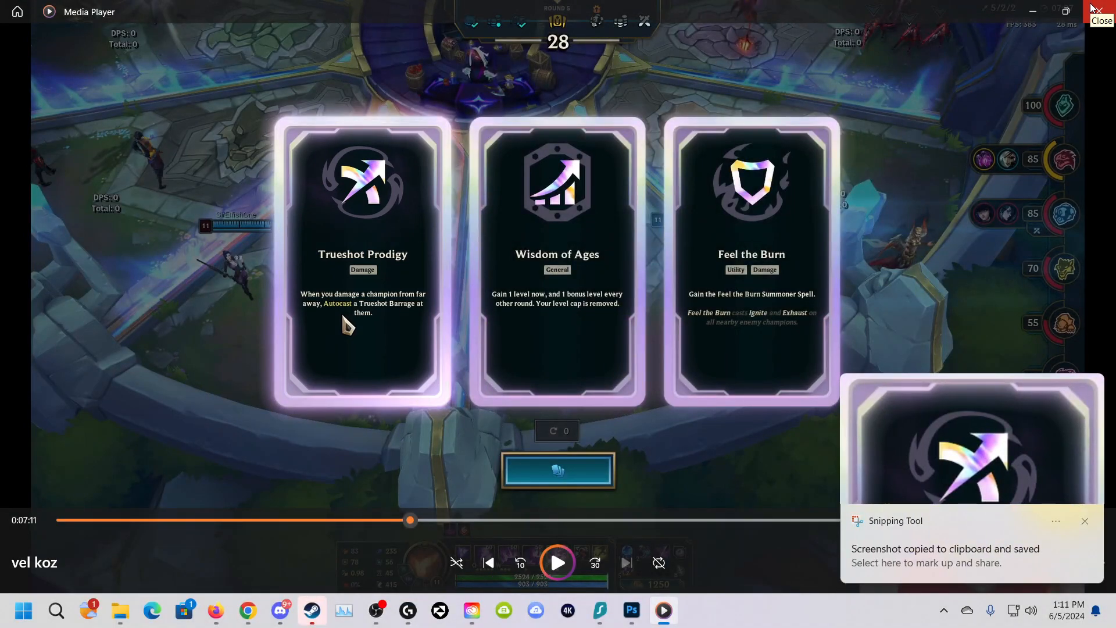
left_click(1090, 4)
left_click(829, 3)
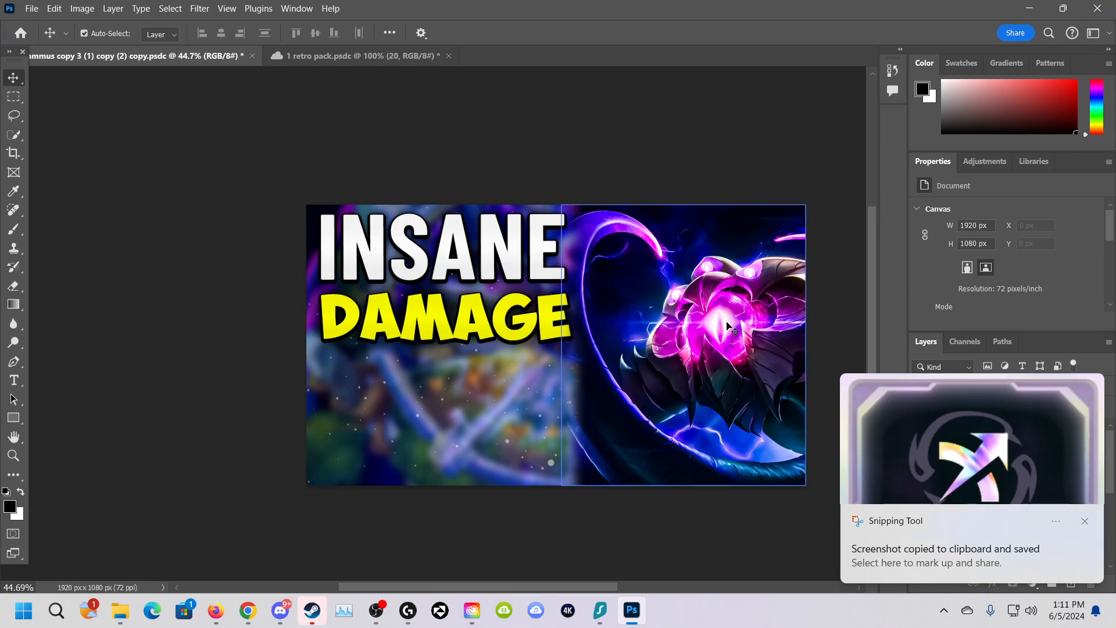
Paste the captured card as a new layer and place it in the lower-left area under DAMAGE.
key("ctrl+v")
left_click_drag(551, 376, 352, 465)
left_click(419, 432)
left_click(380, 436)
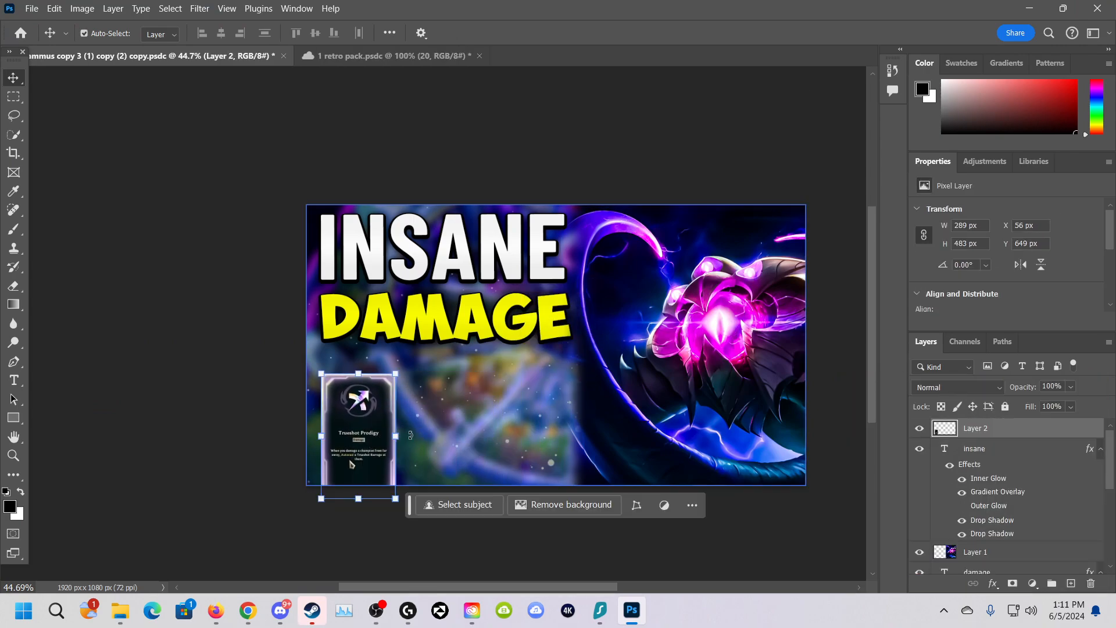
Rotate the card to about -7.3°, enlarge it to about 158% and apply the transform.
mouse_move(410, 435)
left_mouse_down()
mouse_move(455, 412)
mouse_move(399, 445)
left_mouse_up()
left_click_drag(426, 354, 420, 367)
left_click_drag(389, 432, 395, 416)
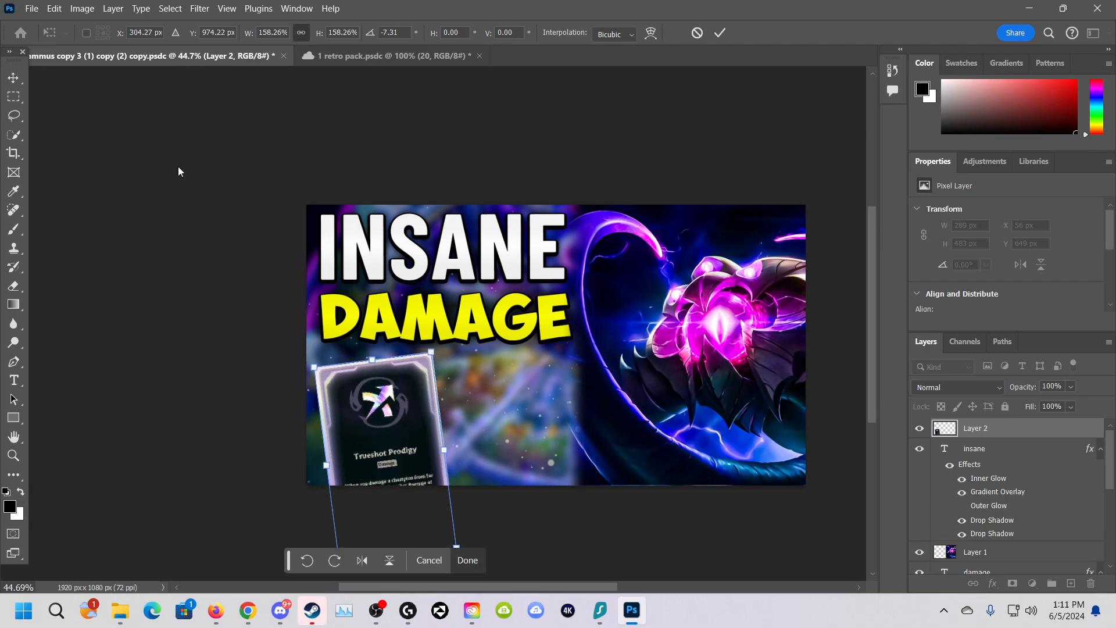
left_click(13, 77)
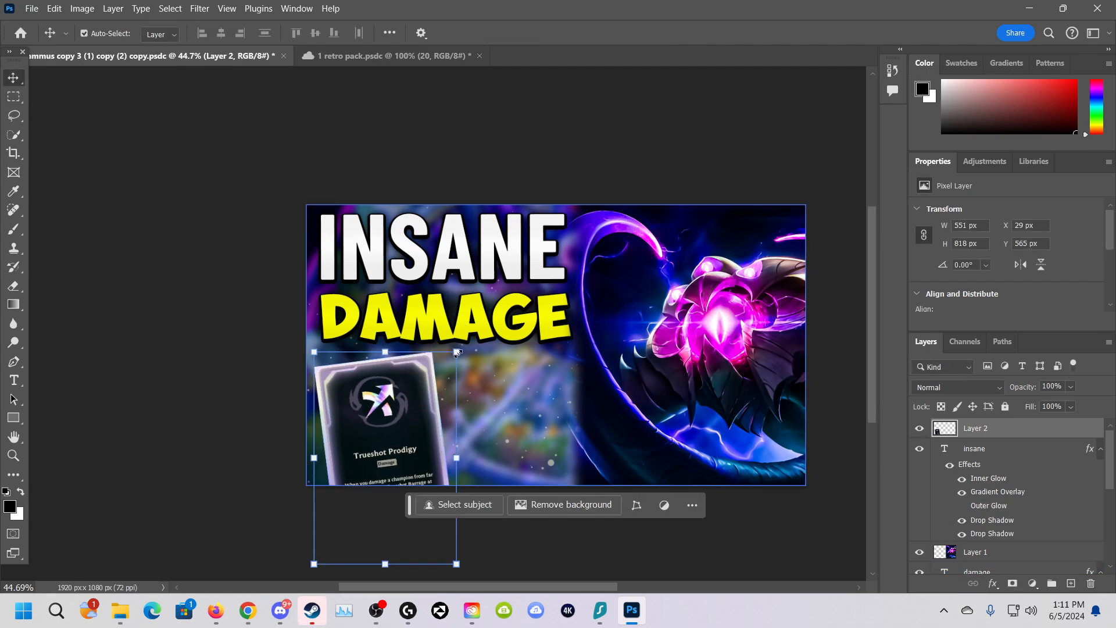
Scale the tilted card down to about 502 by 746 px and position it beneath DAMAGE at about X 27 px, Y 548 px.
left_click_drag(457, 353, 449, 363)
left_click_drag(391, 420, 384, 397)
left_click_drag(445, 344, 440, 352)
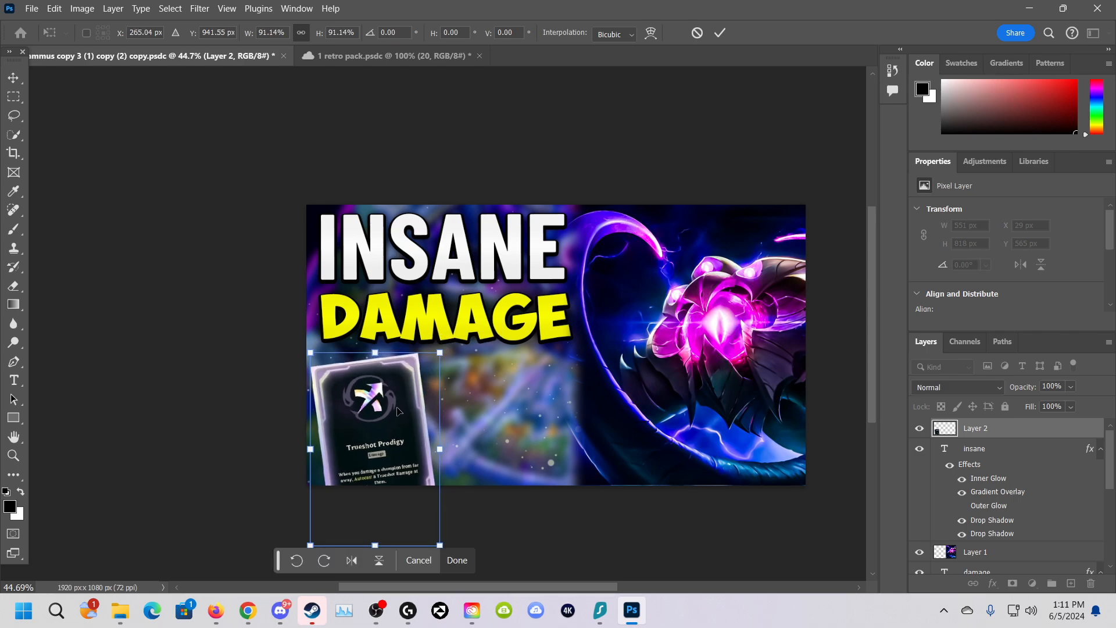
left_click_drag(383, 407, 385, 399)
left_click(14, 79)
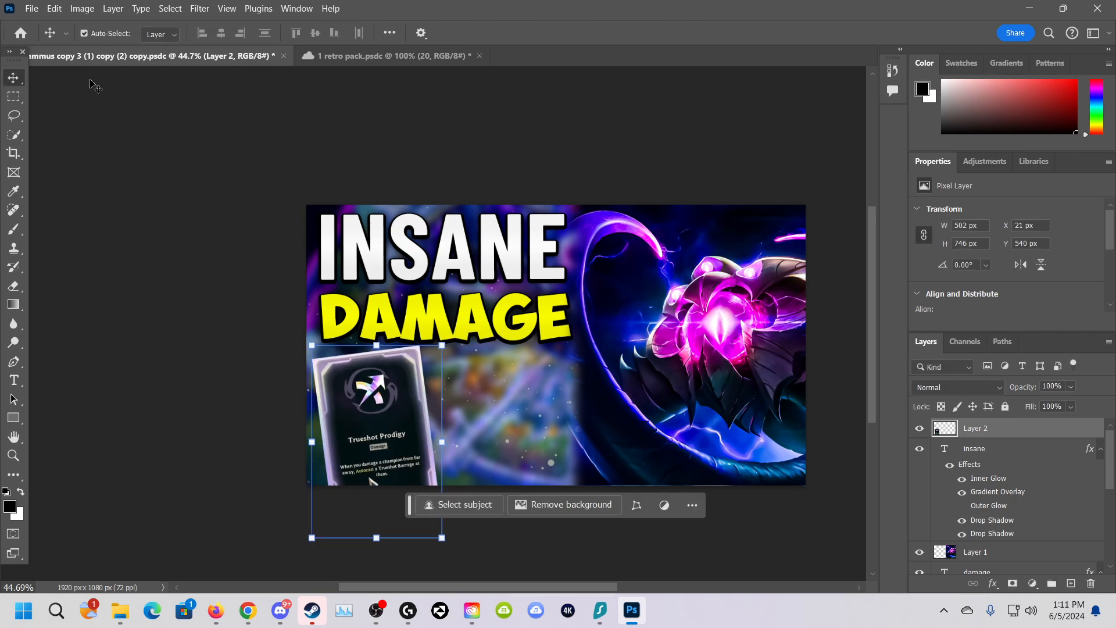
left_click(405, 132)
left_click(419, 395)
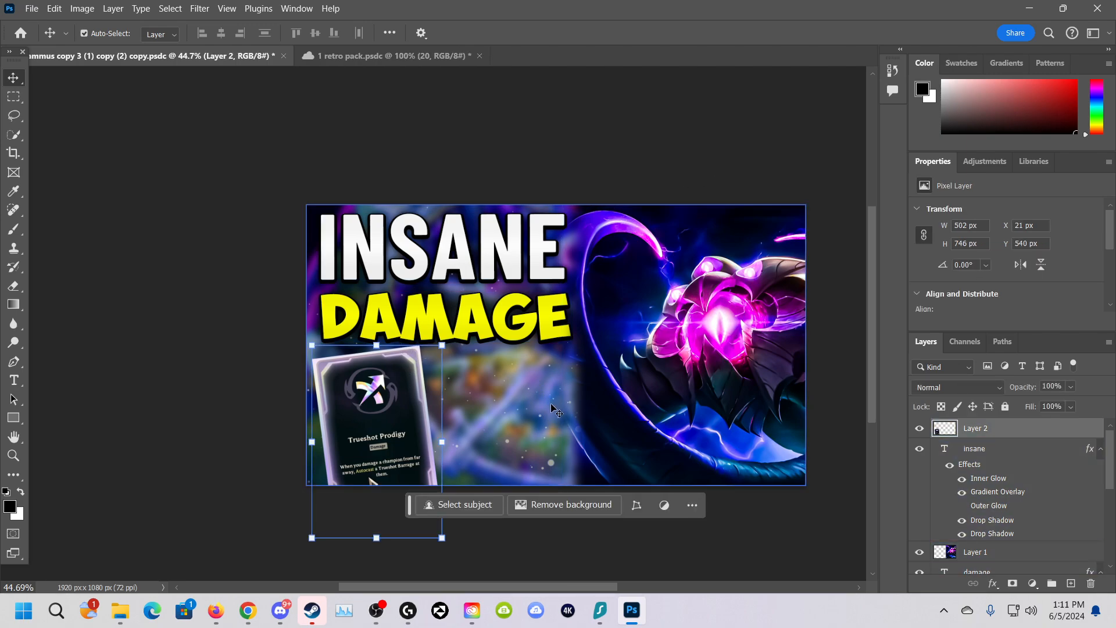
left_click_drag(421, 414, 416, 415)
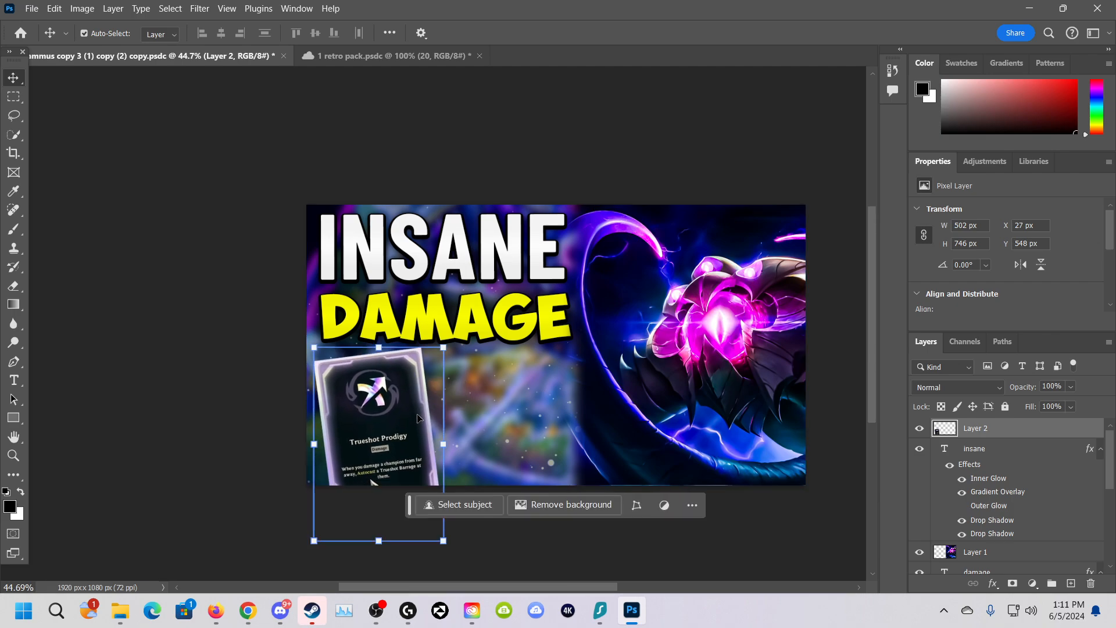
left_click(594, 117)
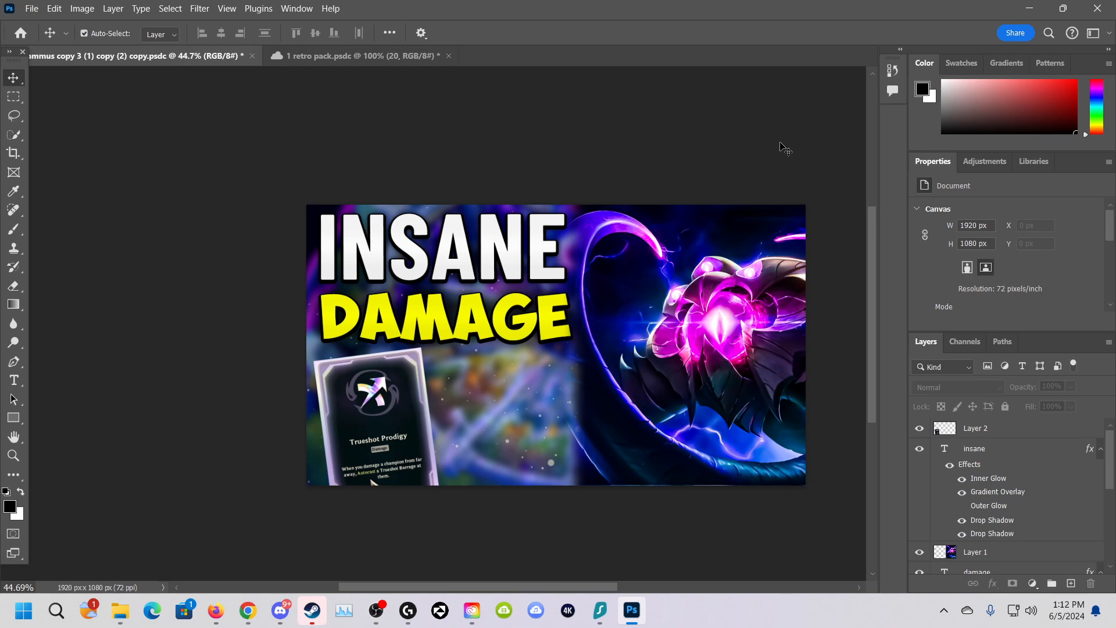
left_click(414, 447)
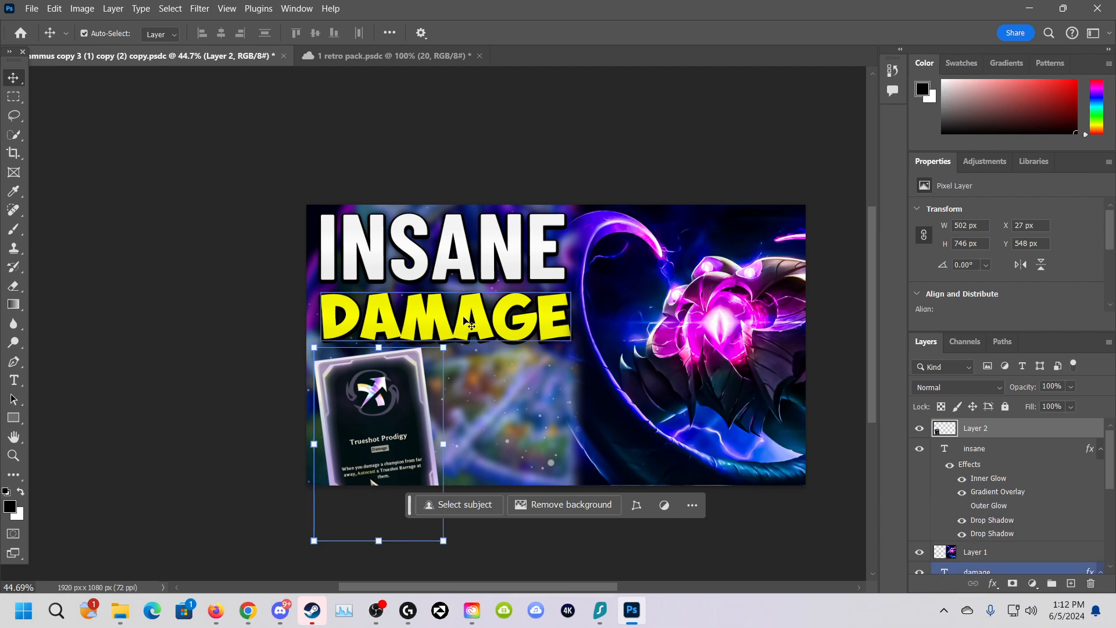
left_click(458, 253)
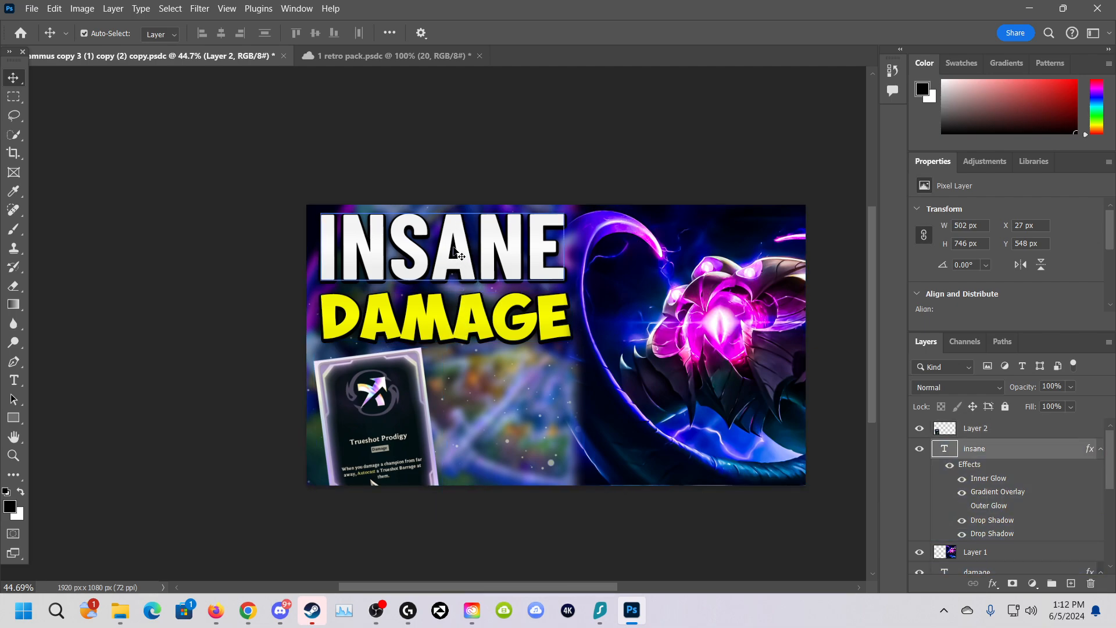
double_click(986, 465)
left_click(1035, 251)
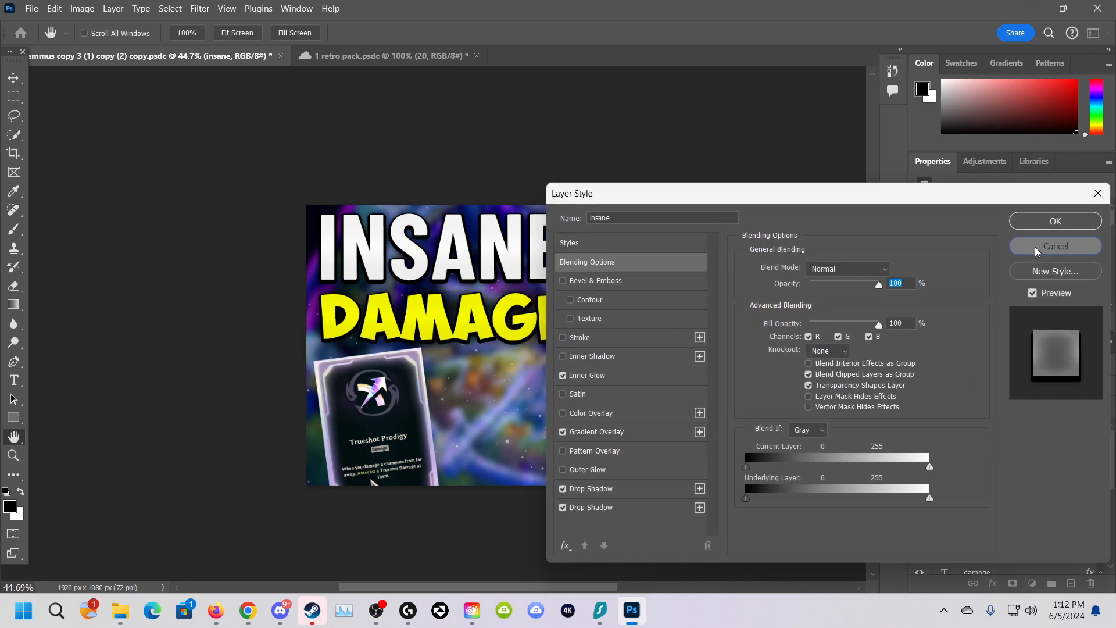
Open the Camera Raw Filter on the card's Layer 2 and set Contrast to +100 and Highlights to +1.
left_click(988, 428)
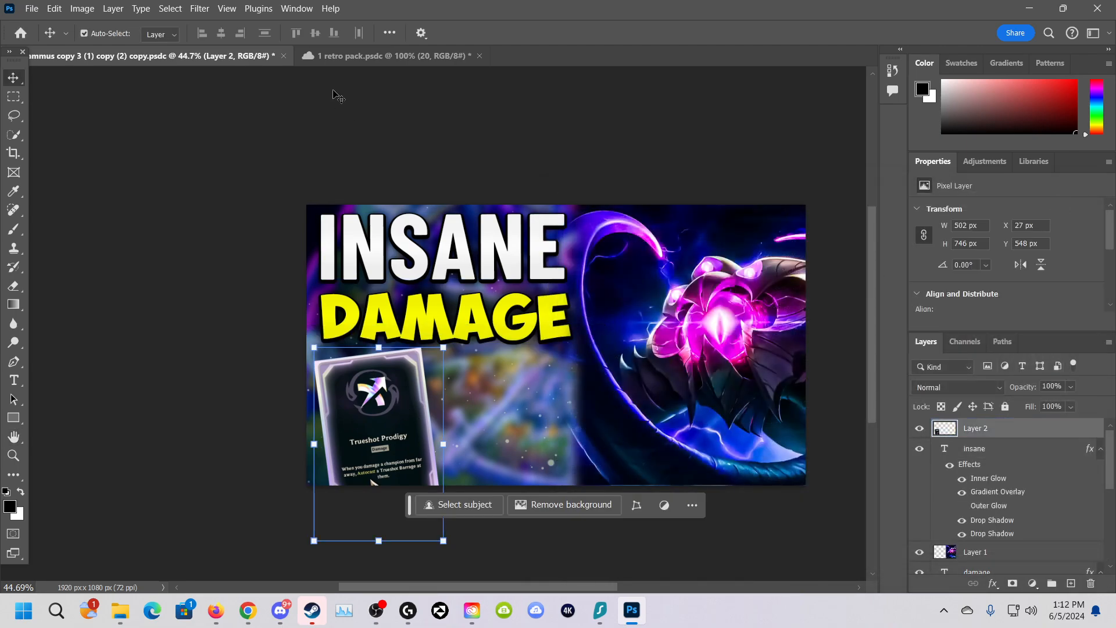
left_click(199, 8)
left_click(252, 127)
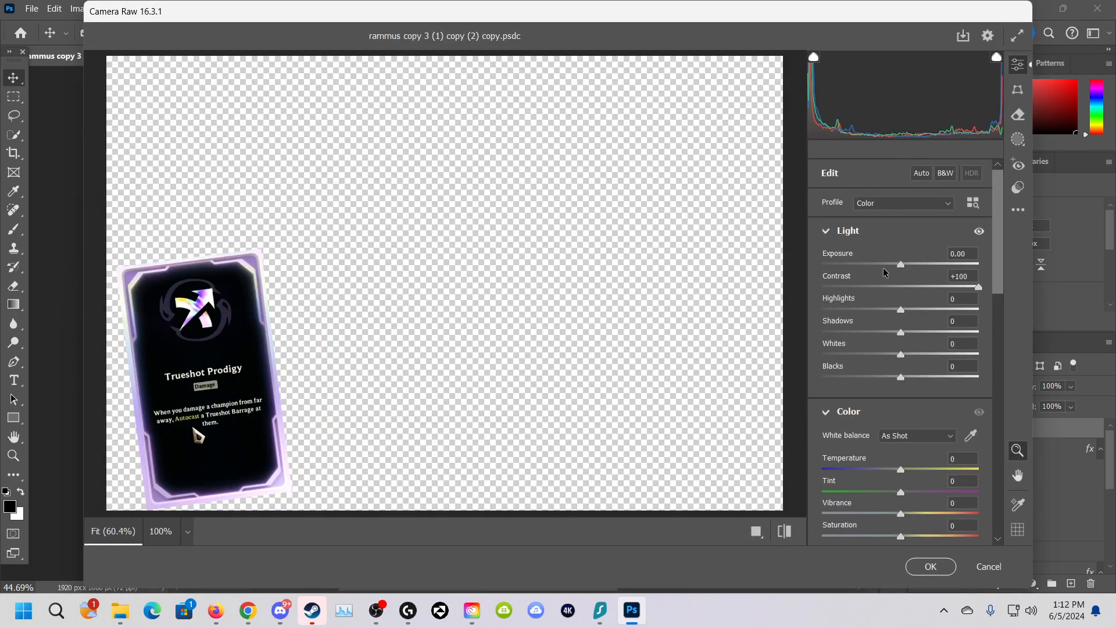
mouse_move(904, 309)
left_mouse_down()
mouse_move(932, 321)
mouse_move(909, 312)
left_mouse_up()
scroll(910, 315, "down", 2)
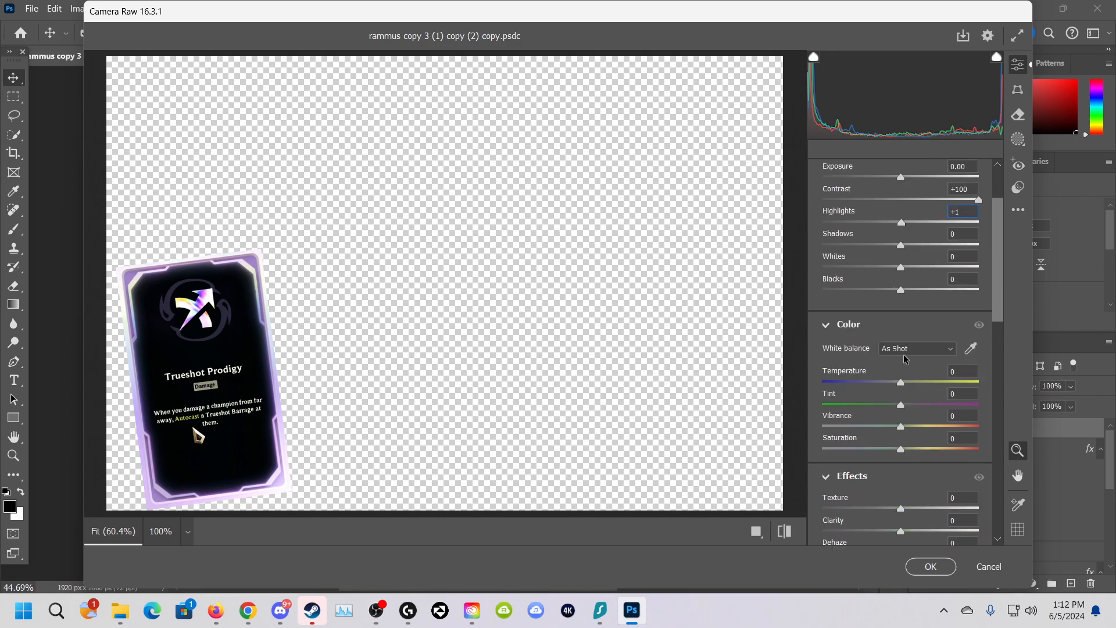
Set the card's Vibrance to +36 and Saturation to +34, and increase its Clarity.
left_click_drag(900, 426, 931, 426)
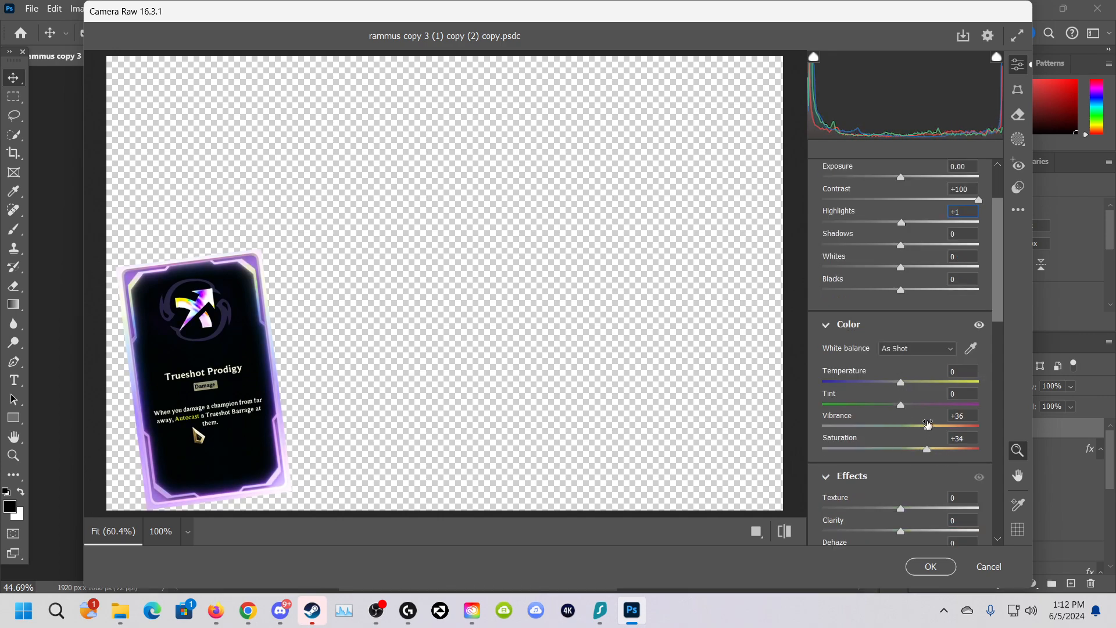
left_click(928, 425)
left_click_drag(900, 530, 942, 530)
scroll(852, 390, "down", 5)
scroll(852, 389, "down", 4)
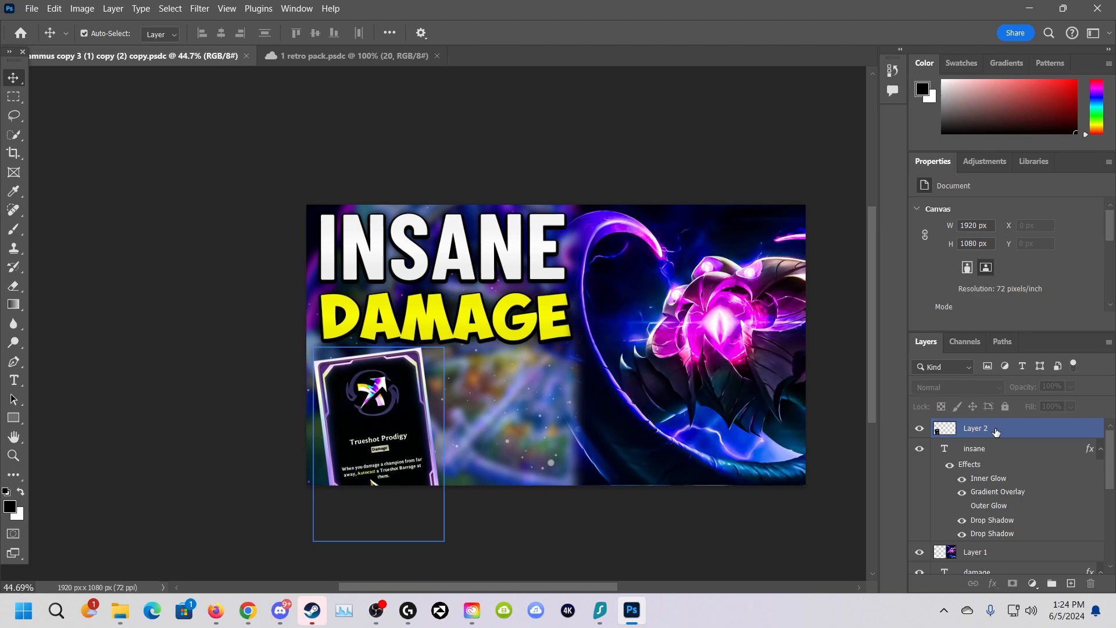
Open rammus copy 3 (1) copy (2).psdc and copy the red item image on Layer 43.
left_click(32, 8)
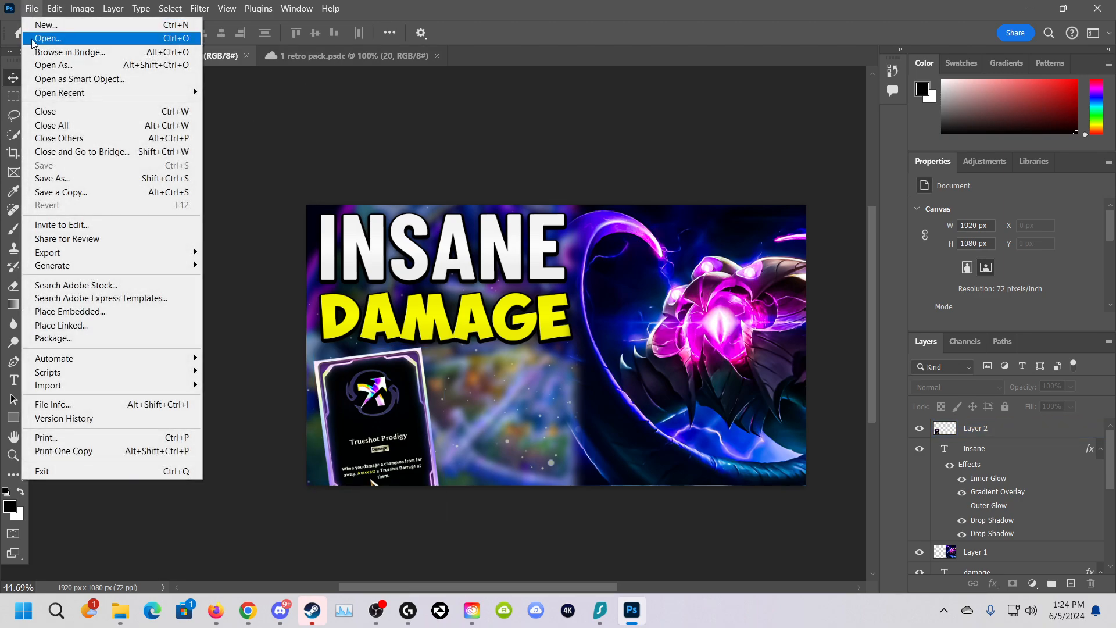
left_click(41, 35)
scroll(509, 343, "down", 5)
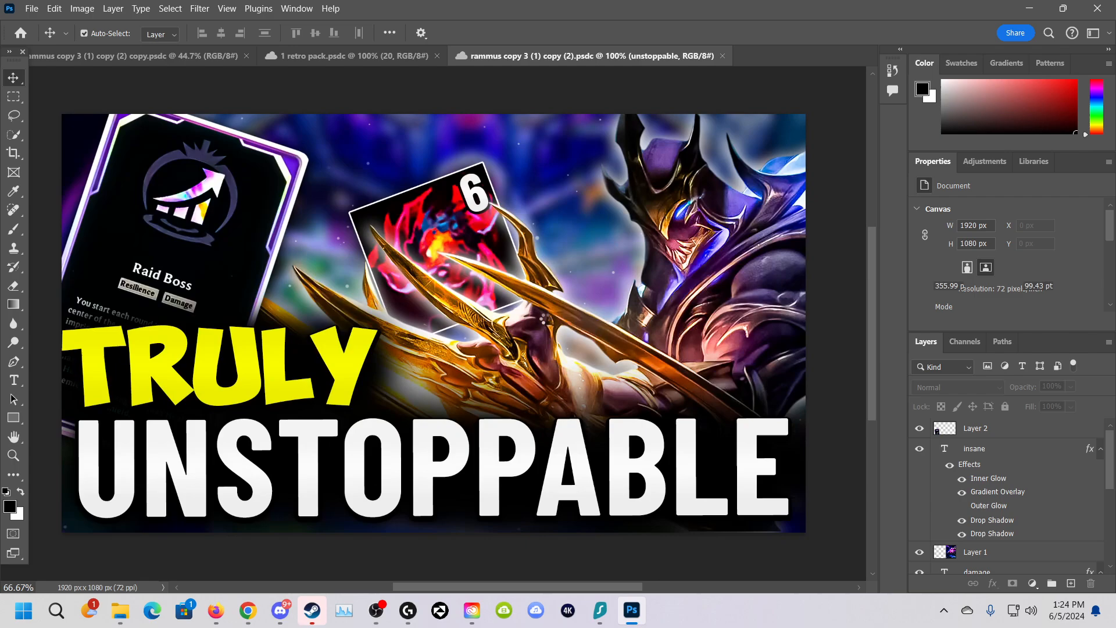
left_click(468, 240)
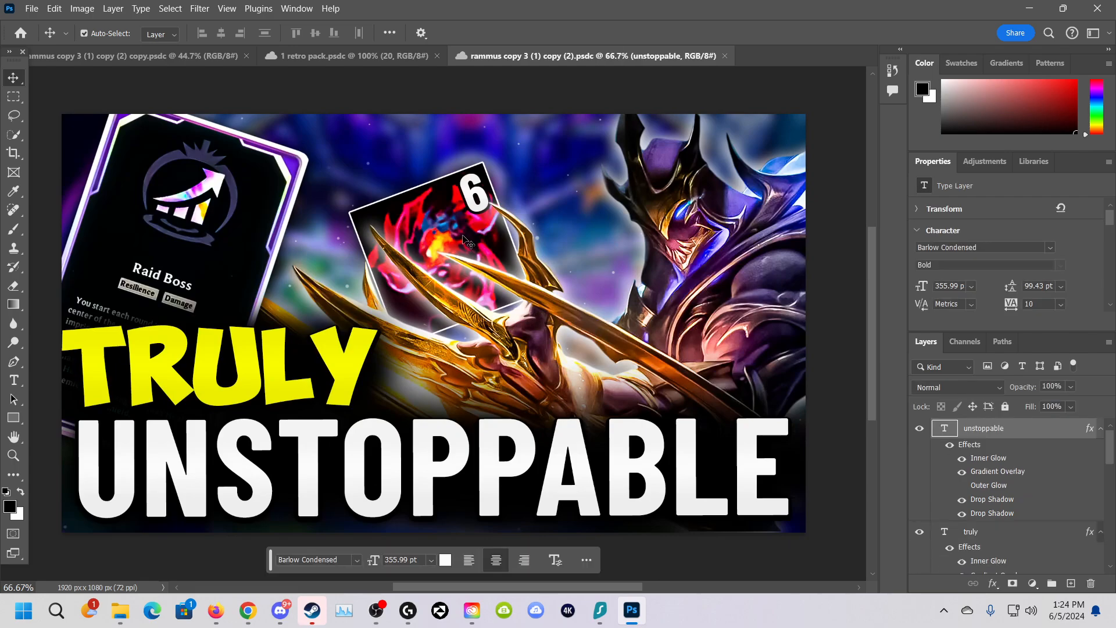
left_click(431, 224)
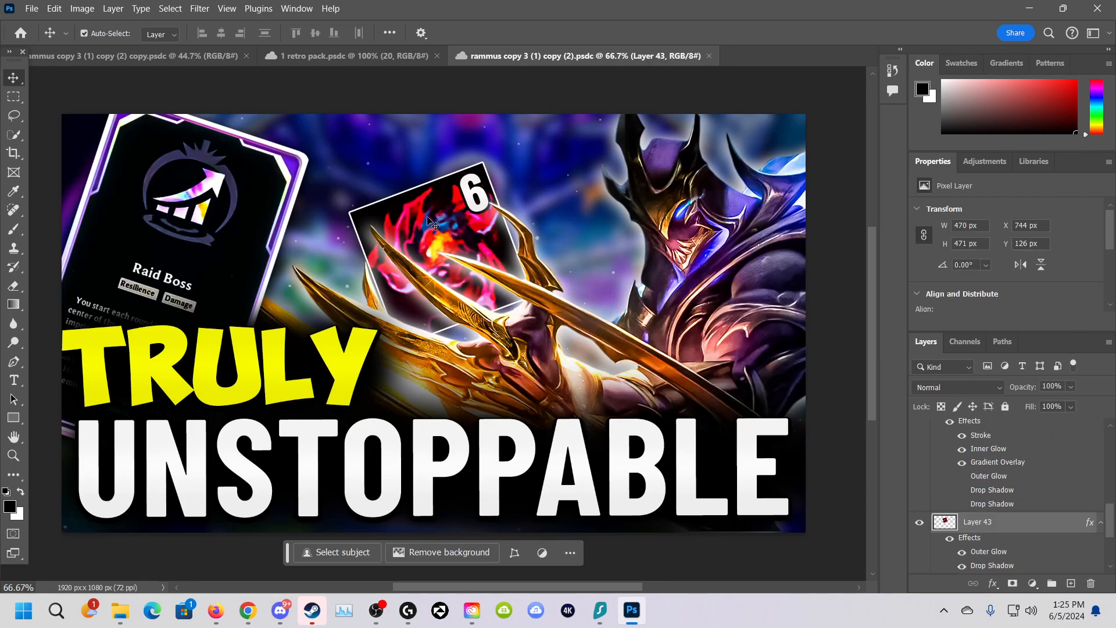
key("ctrl")
Place the red item image in the INSANE DAMAGE thumbnail beside the card, tilt it clockwise and apply the transform.
left_click_drag(475, 200, 508, 441)
left_click_drag(587, 394, 592, 424)
left_click_drag(589, 378, 604, 400)
left_click_drag(523, 392, 522, 413)
left_click(13, 77)
Open the layer style of the red item image and examine its Outer Glow and Drop Shadow settings.
double_click(979, 447)
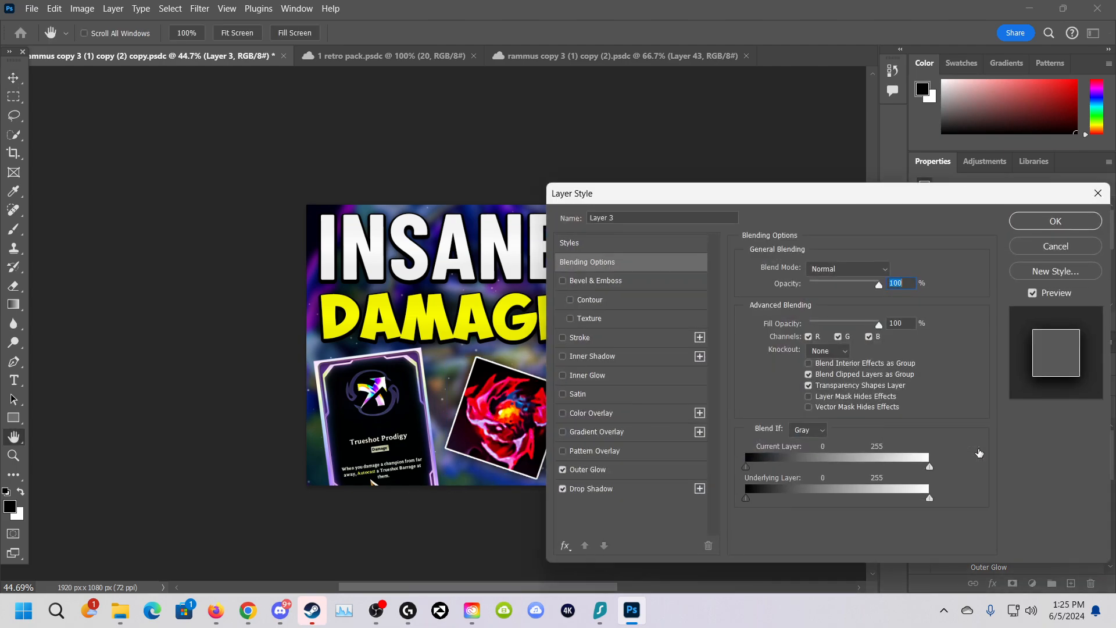
left_click(577, 470)
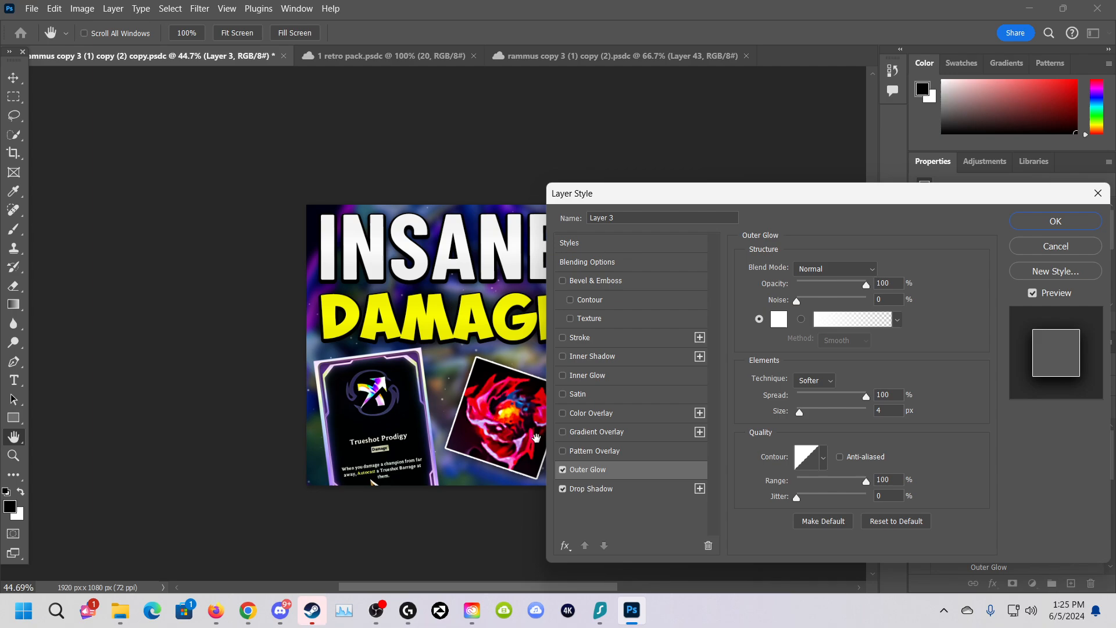
left_click(599, 489)
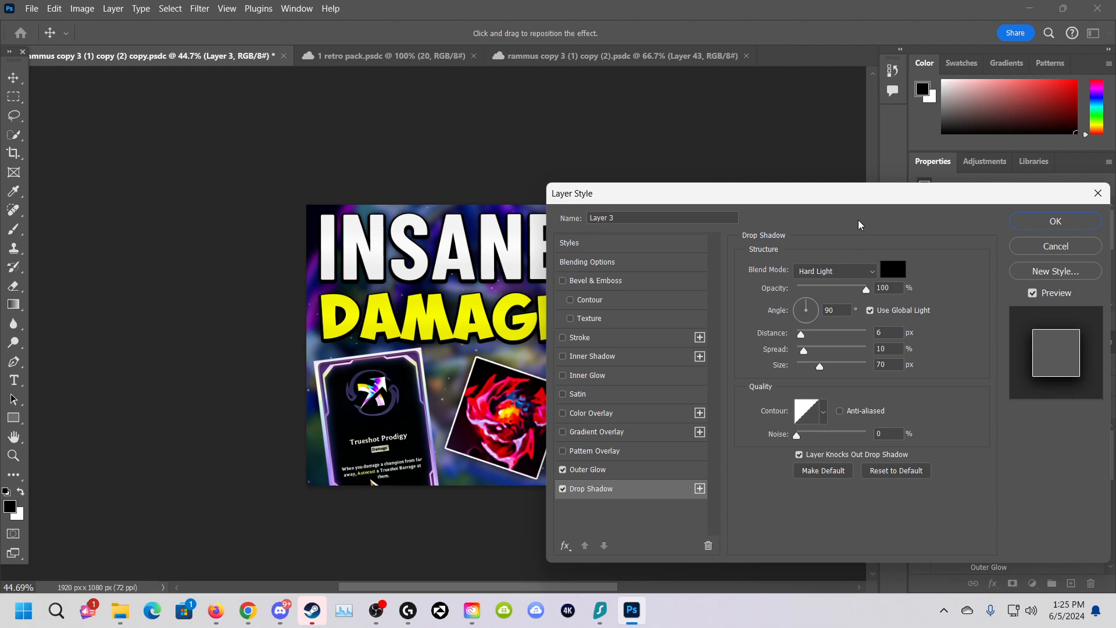
Keep the item image's layer style and copy its Outer Glow and Drop Shadow effects onto the Trueshot Prodigy card.
left_click_drag(859, 203, 841, 177)
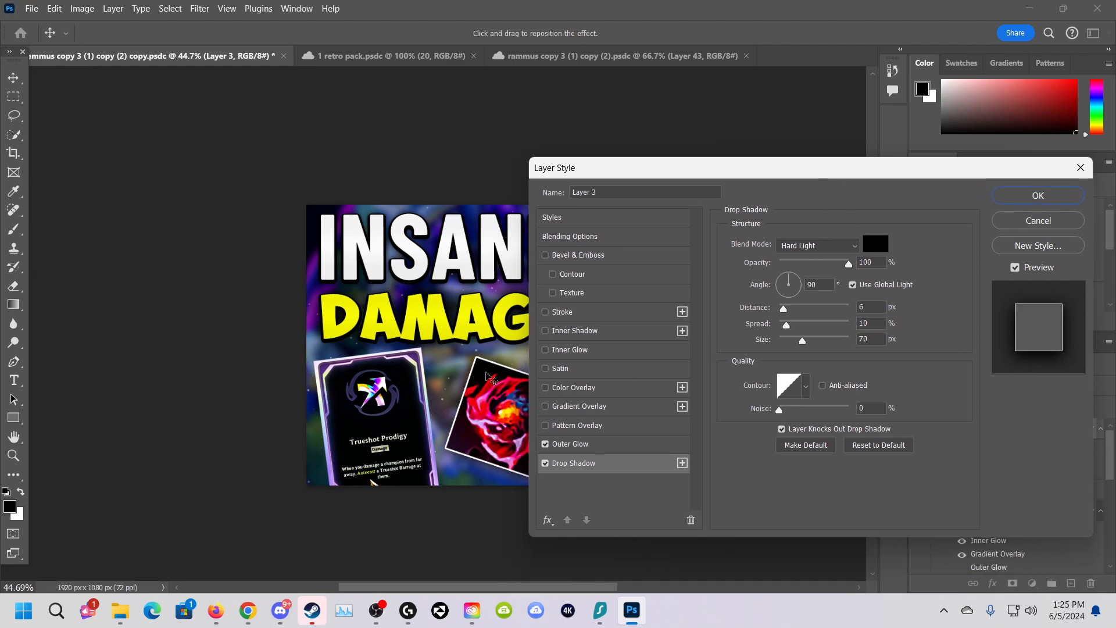
left_click(1031, 205)
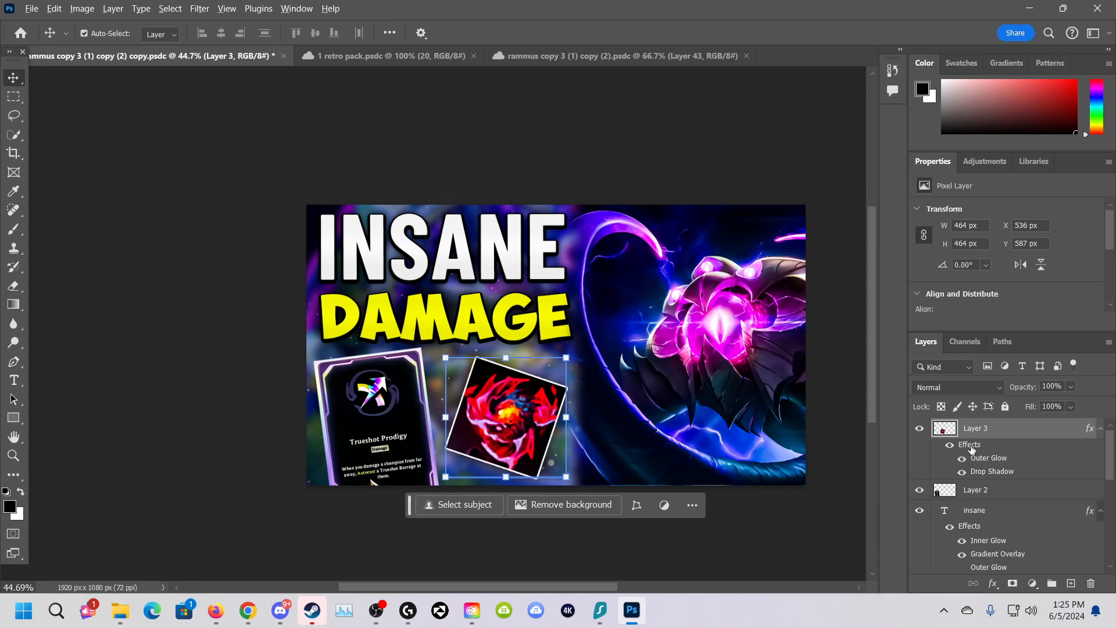
left_click_drag(970, 446, 387, 433)
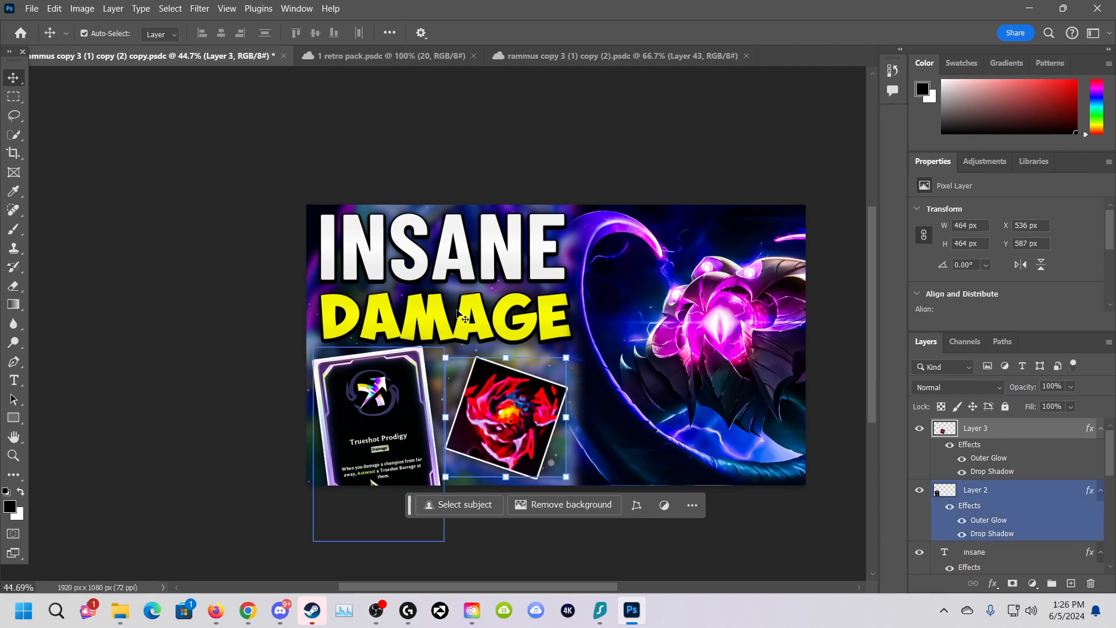
Move the red item image down to the canvas's lower edge and enlarge it to about 107%.
left_click_drag(491, 419, 487, 426)
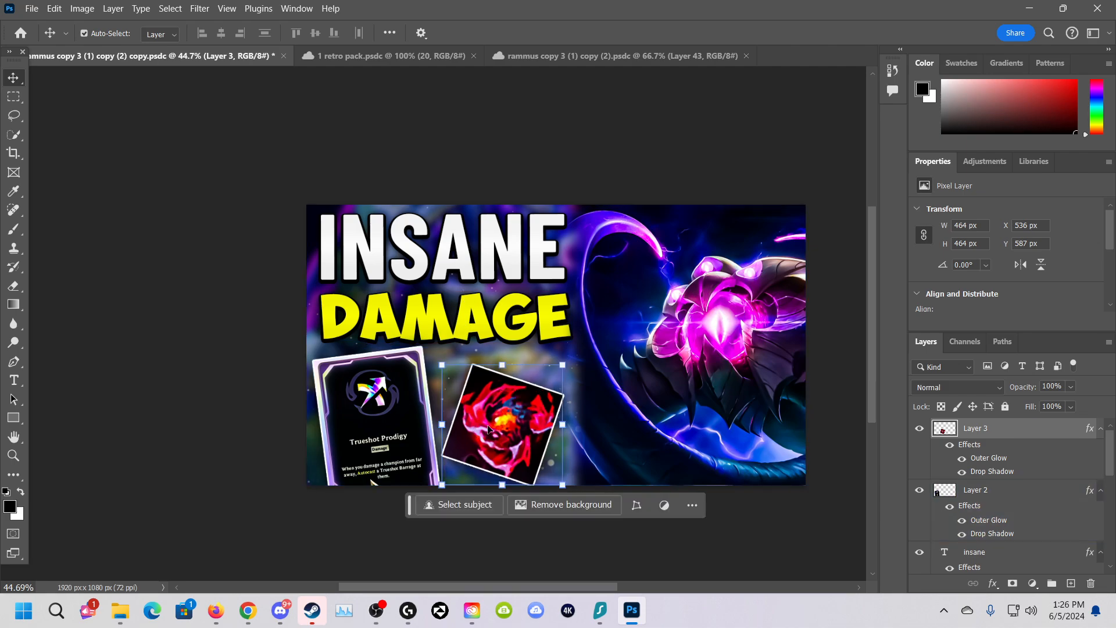
key("ctrl+t")
left_click_drag(563, 363, 568, 356)
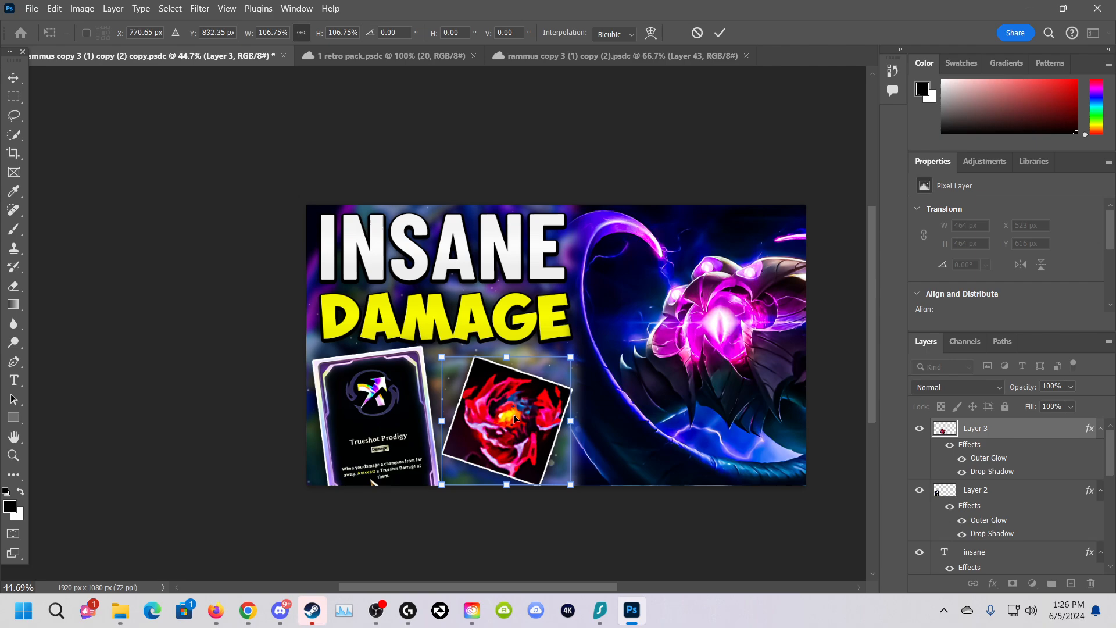
key("Return")
Duplicate the INSANE text over the item image and change the copy's text to 5.
left_click(432, 243)
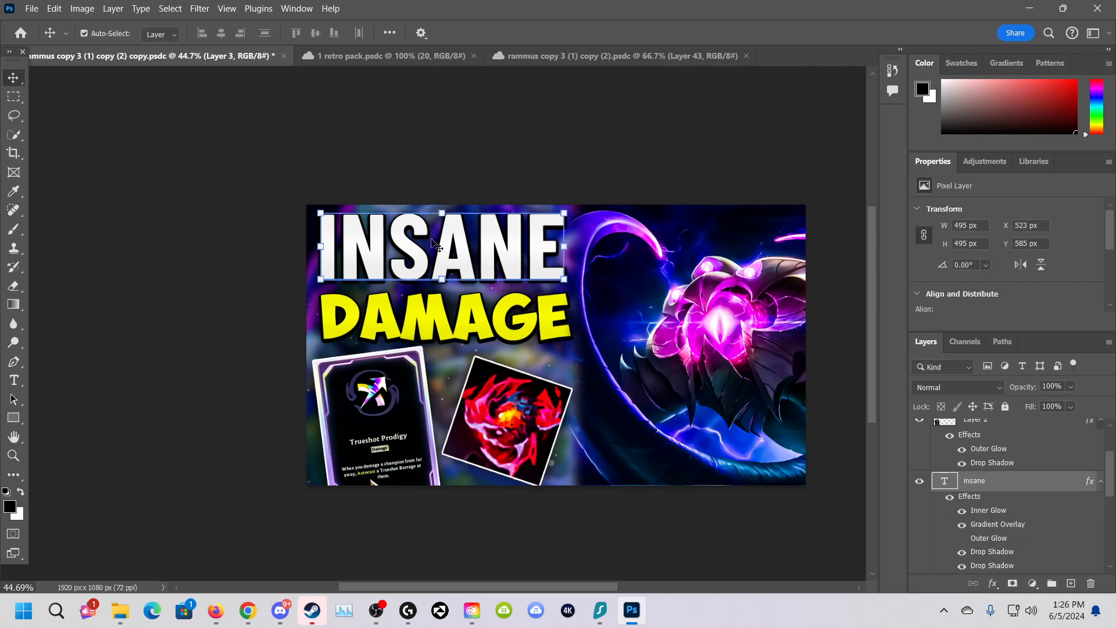
left_click_drag(432, 243, 551, 345)
double_click(588, 357)
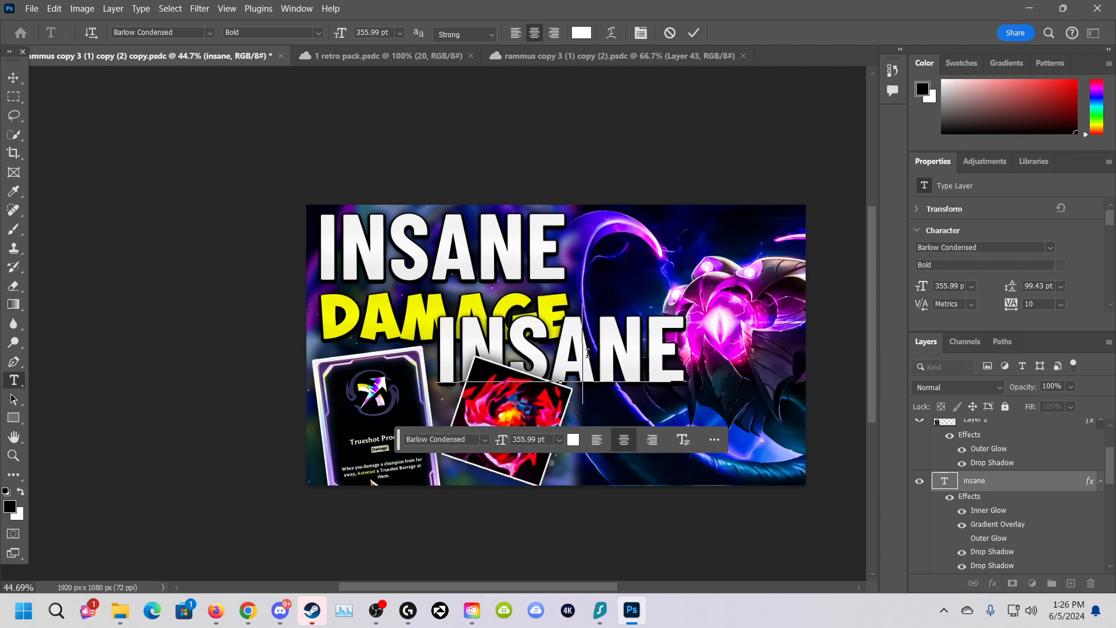
type("5")
key("ctrl+Return")
key("v")
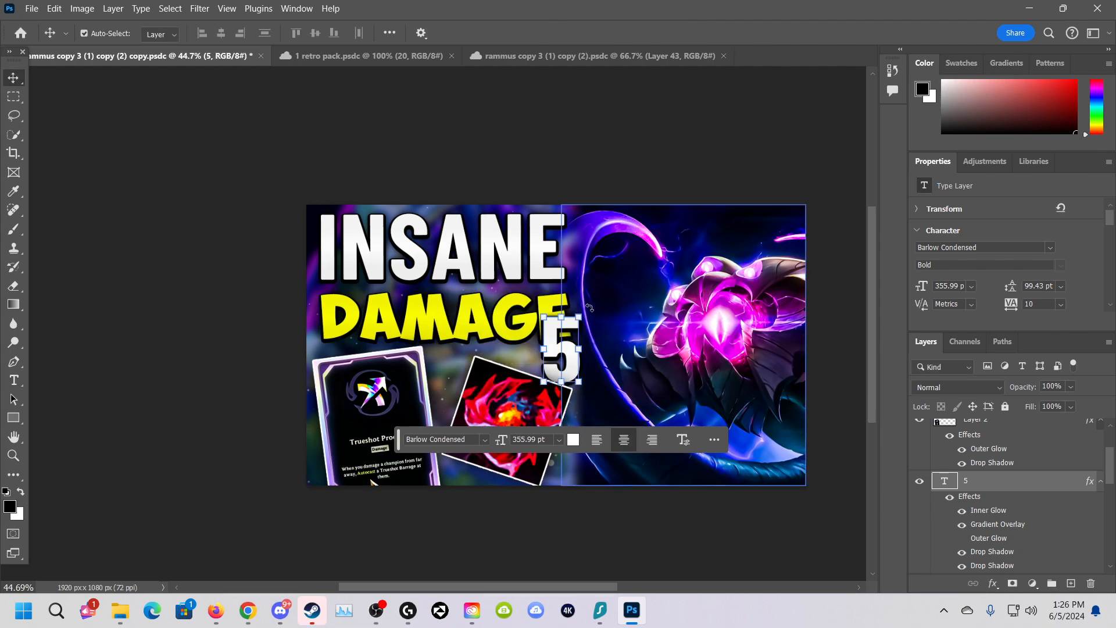
Shrink the 5 to about 159 pt, tilt it clockwise, and place it above Layer 3 in the item image's upper-right corner.
left_click_drag(589, 308, 558, 400)
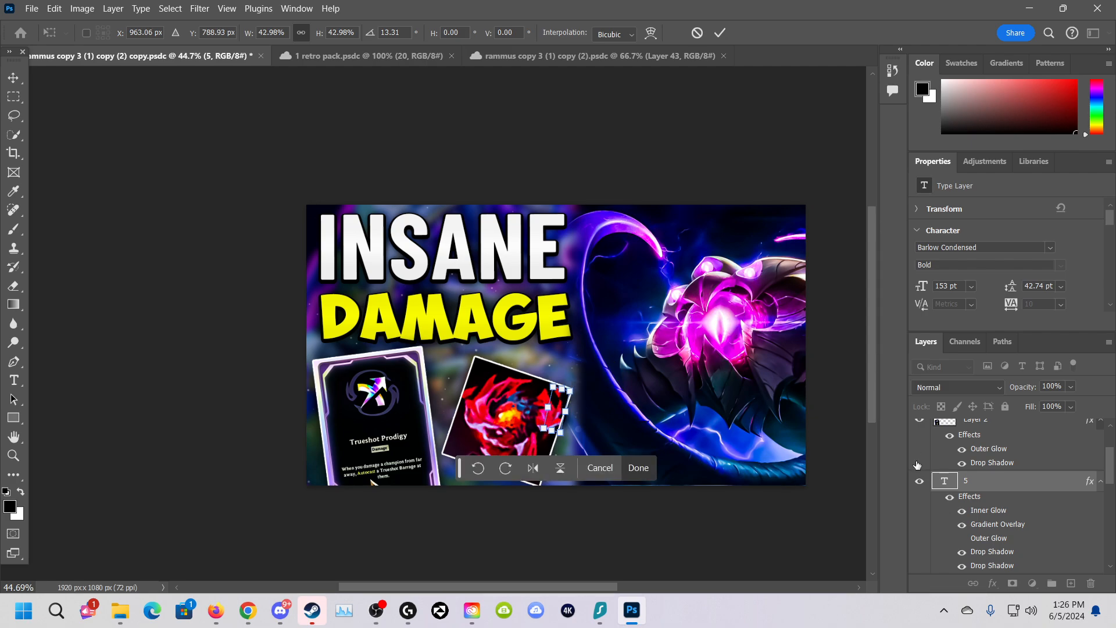
left_click(978, 489)
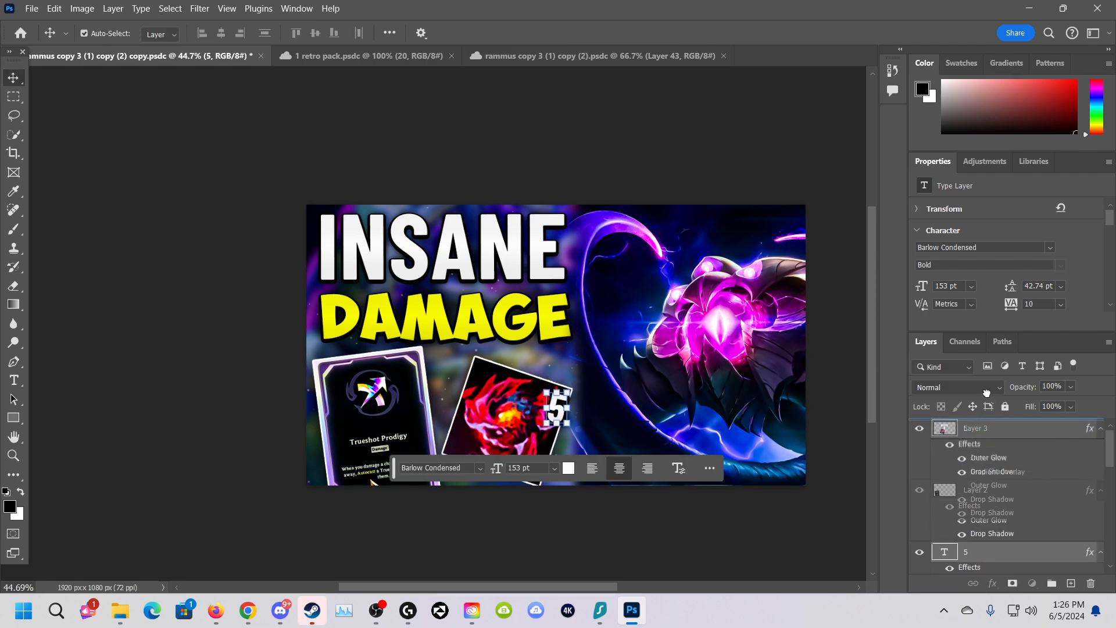
mouse_move(561, 407)
left_mouse_down()
mouse_move(605, 378)
mouse_move(555, 404)
mouse_move(565, 396)
left_mouse_up()
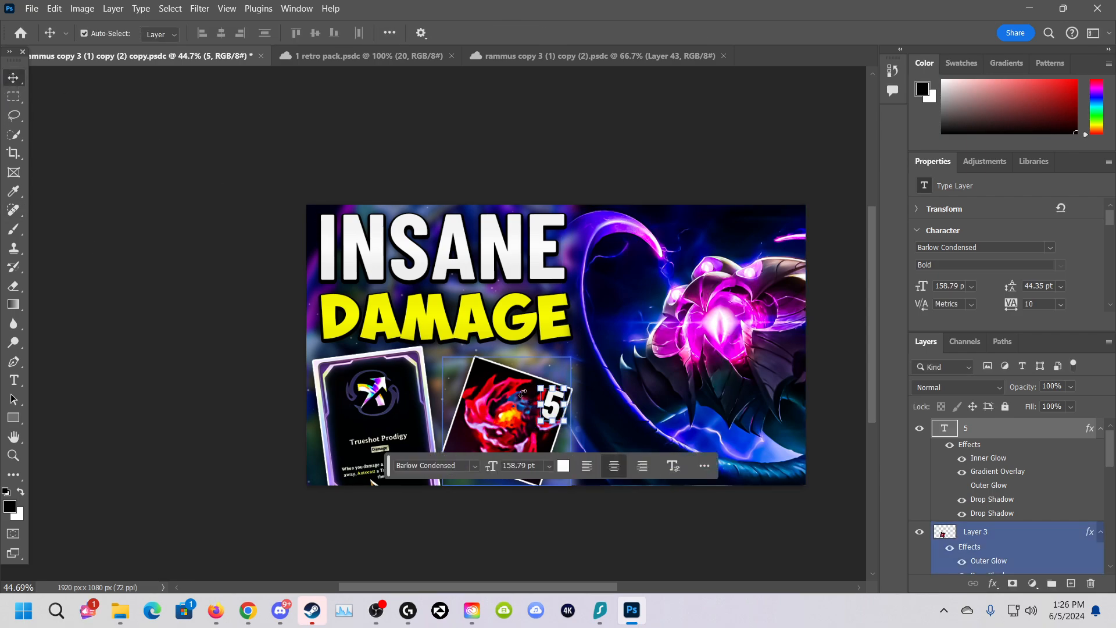
left_click(615, 125)
scroll(558, 373, "down", 3)
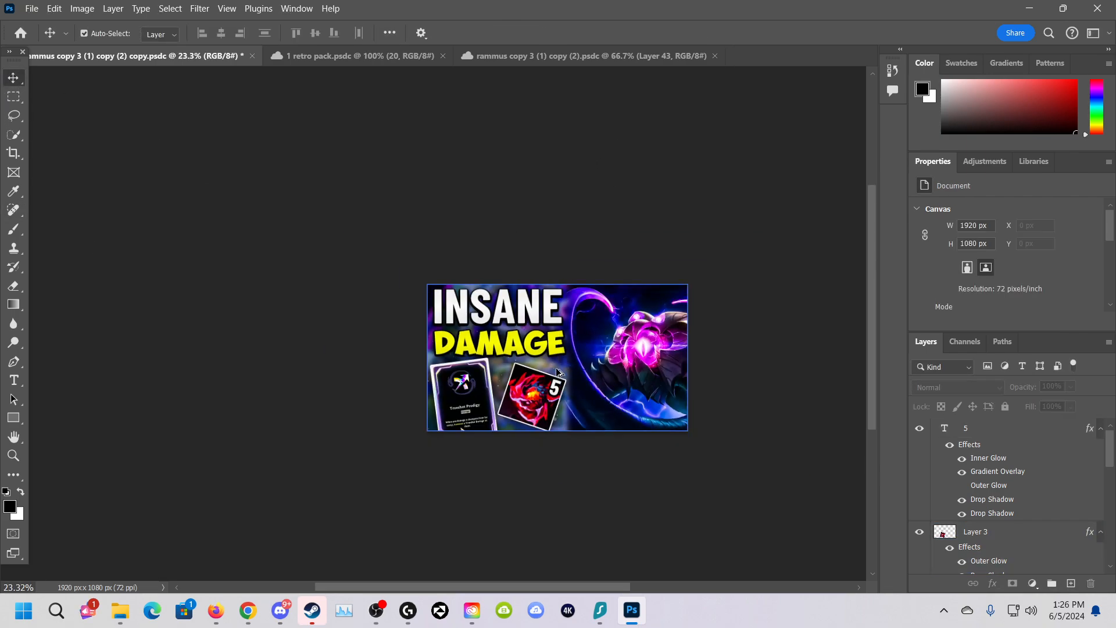
scroll(557, 373, "down", 1)
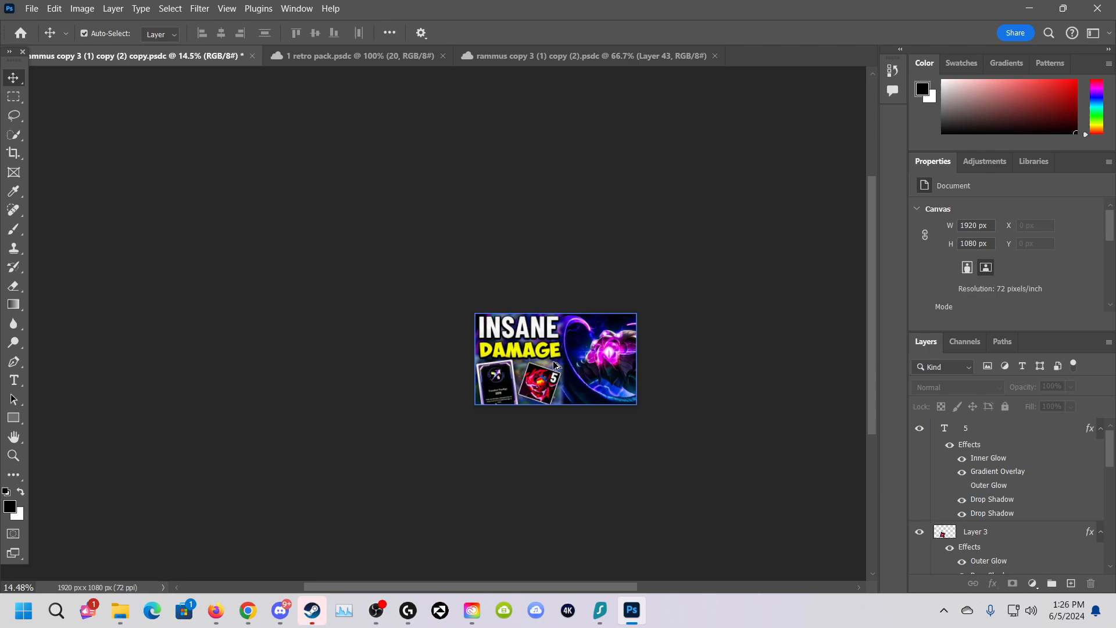
Open the INSANE text's layer style and examine its Inner Glow and Gradient Overlay settings, including the gradient's colors.
scroll(540, 366, "up", 5)
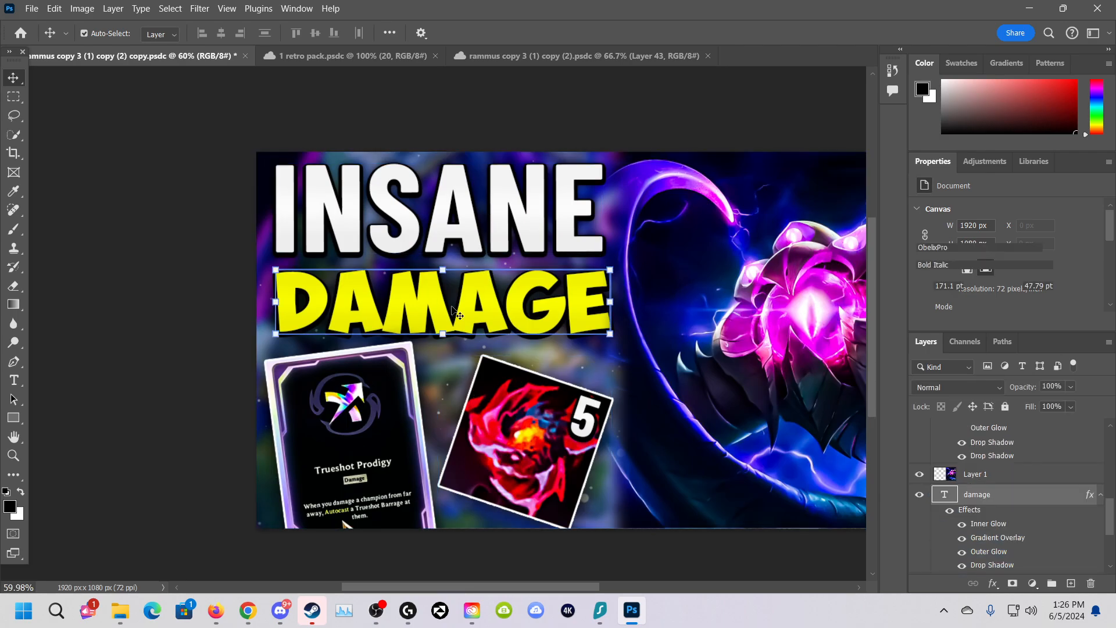
left_click(504, 207)
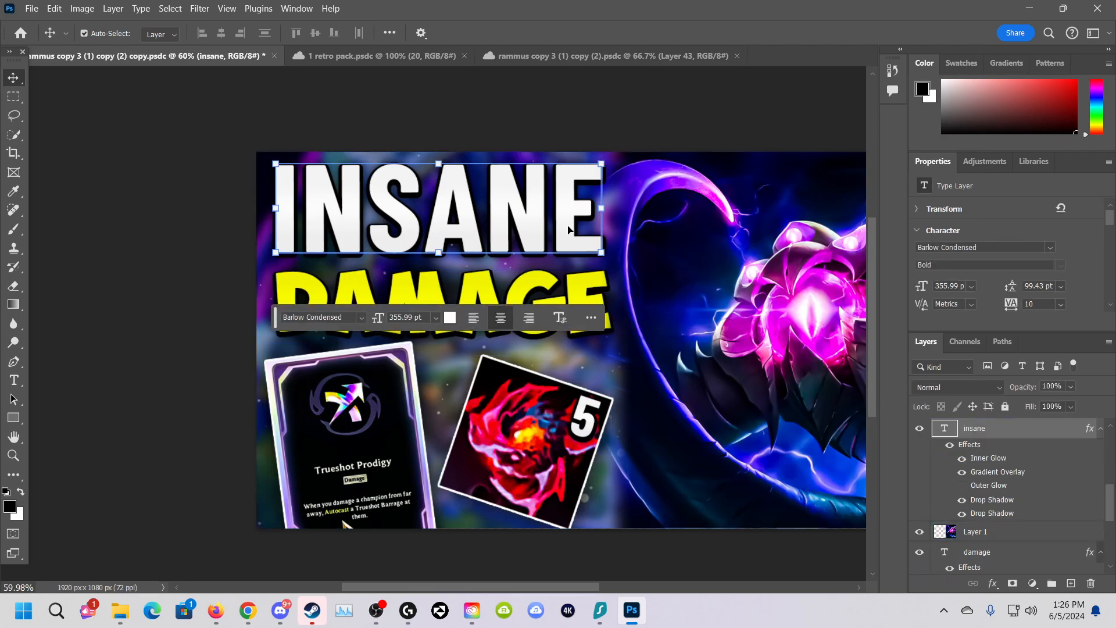
double_click(969, 444)
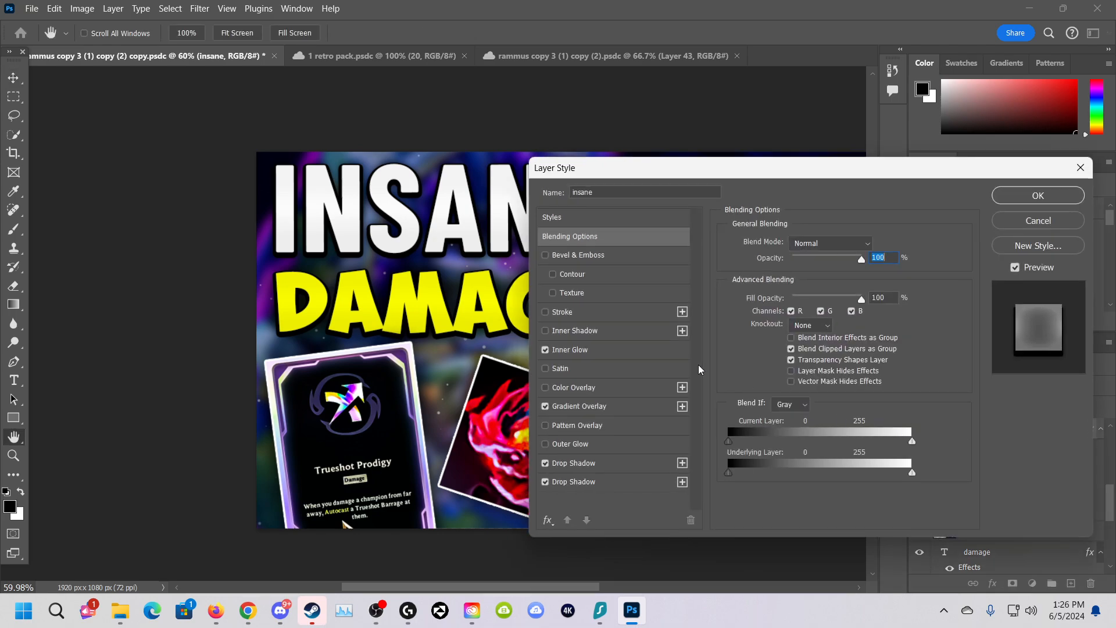
left_click(591, 350)
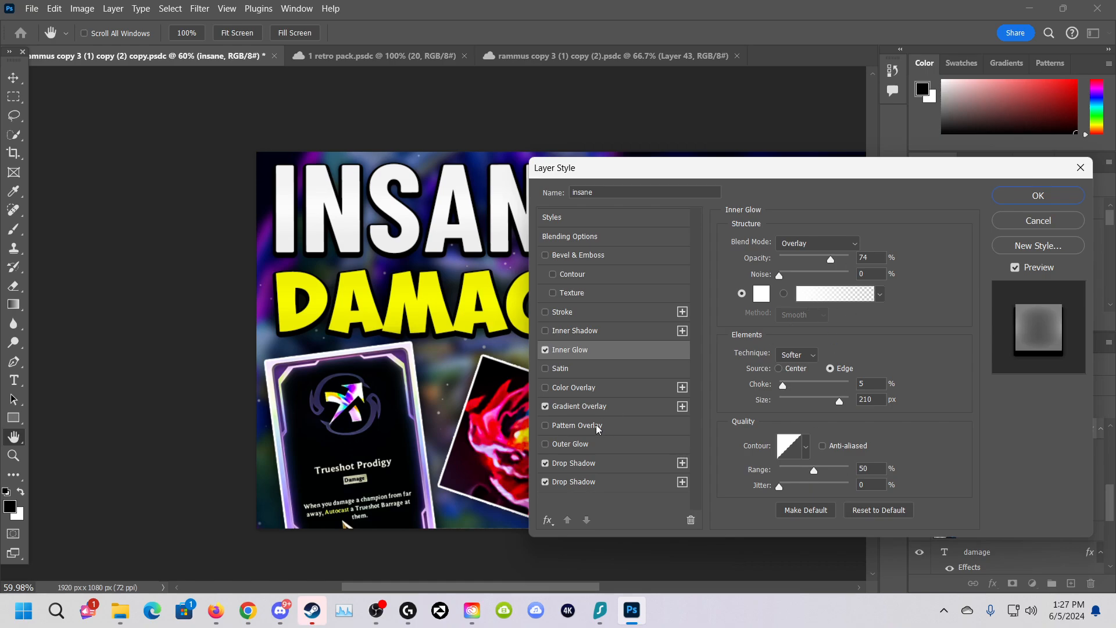
left_click(593, 408)
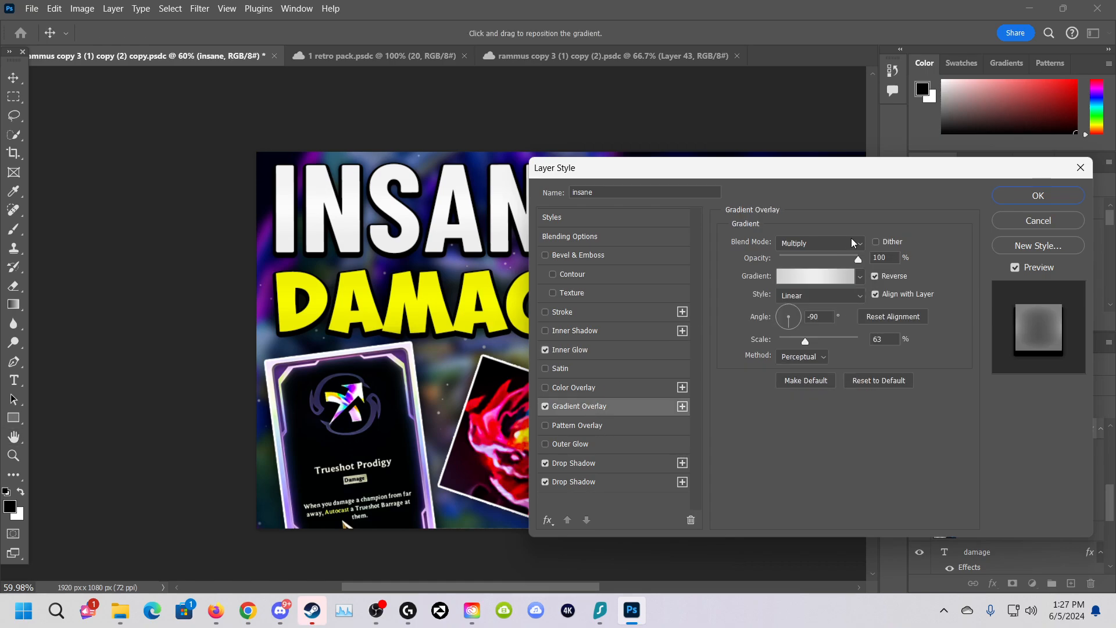
left_click(800, 276)
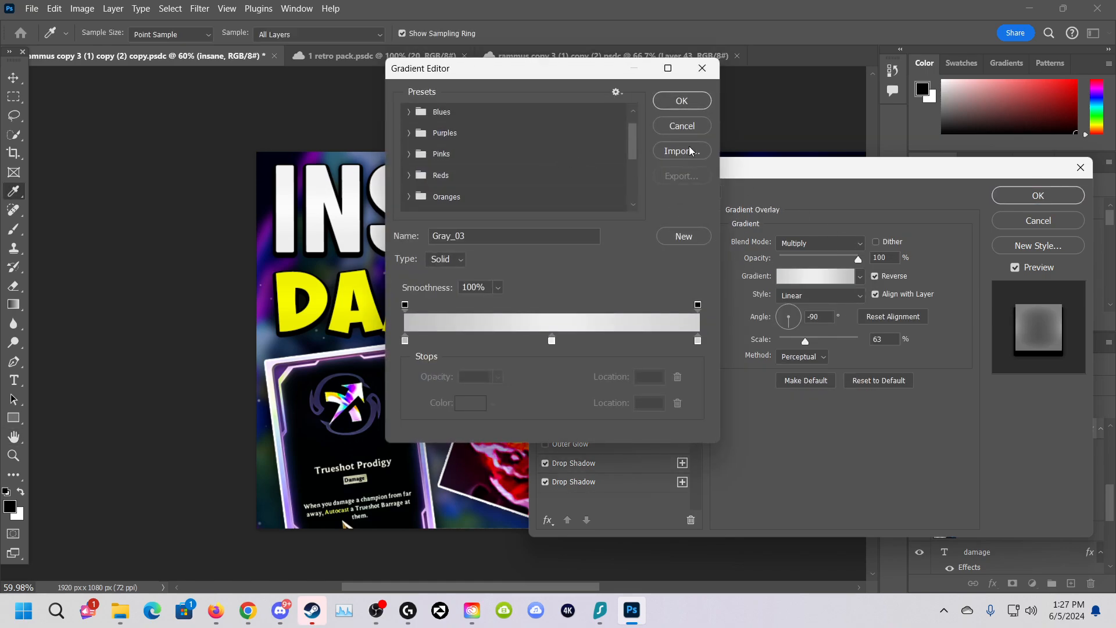
left_click(684, 125)
Turn the INSANE text's Gradient Overlay off and on twice to compare the look.
left_click(545, 406)
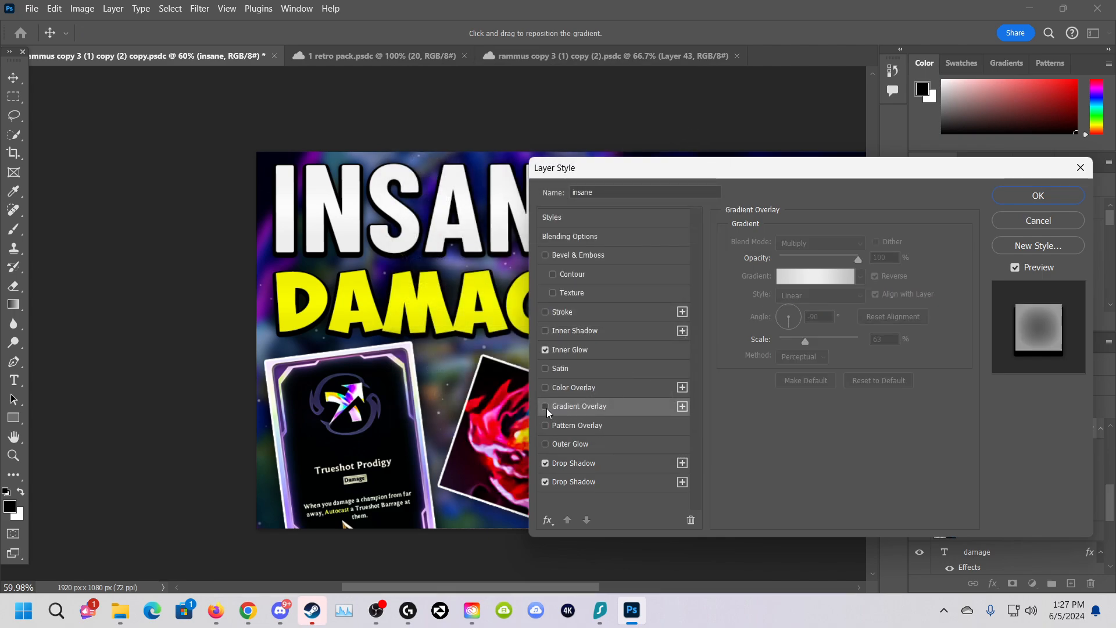
left_click(545, 406)
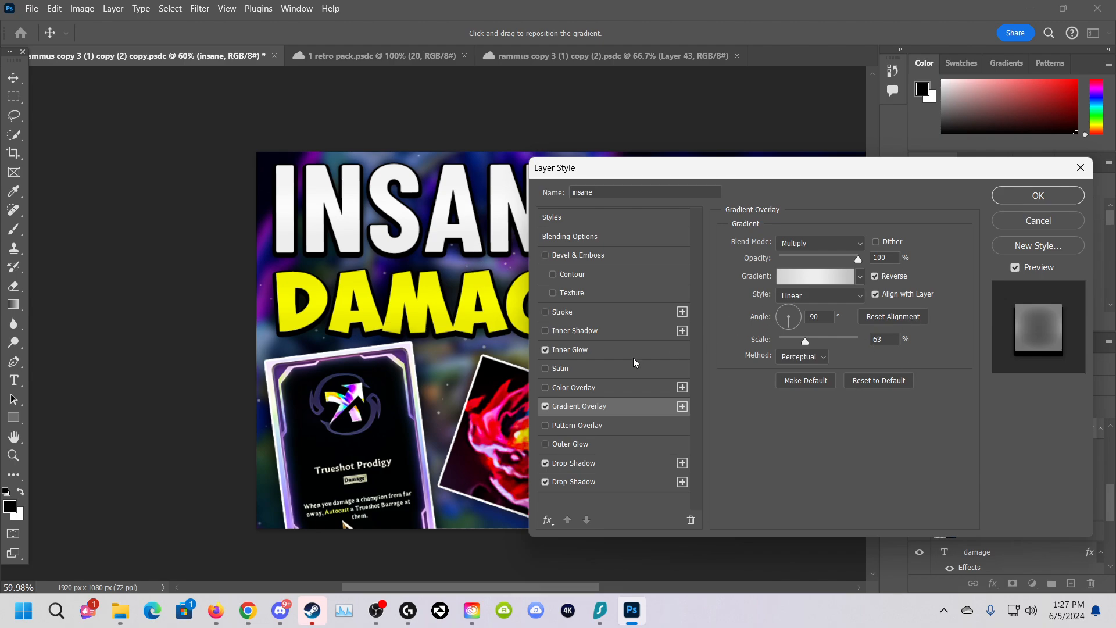
left_click(545, 406)
left_click(545, 406)
Examine the INSANE text's first Drop Shadow up close, trying a distance of 39 px before restoring 6 px.
left_click(573, 463)
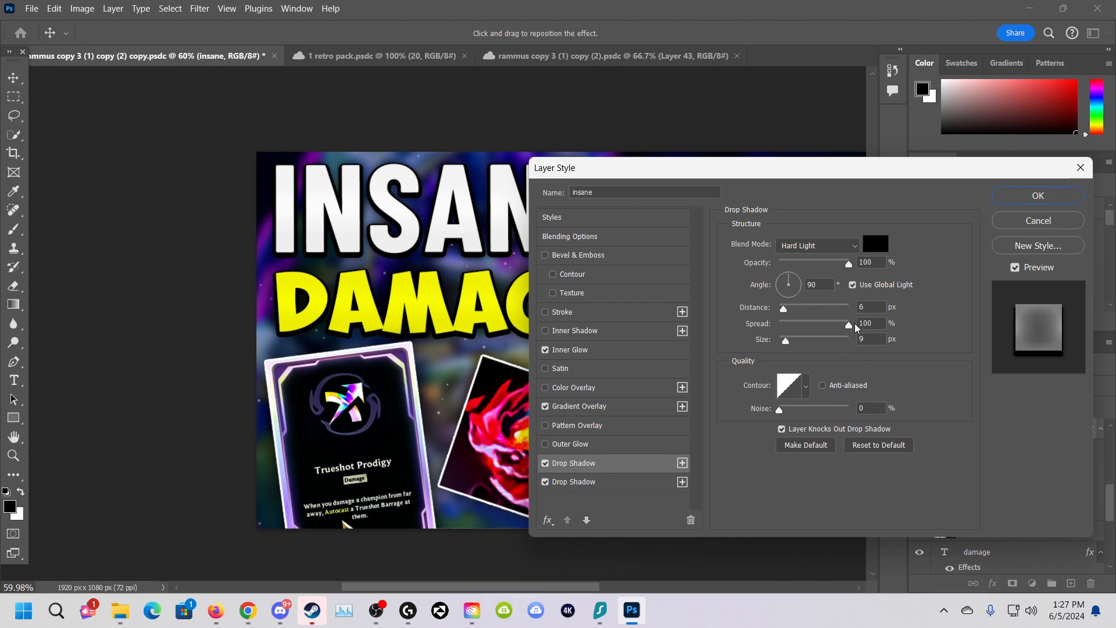
scroll(399, 250, "up", 1)
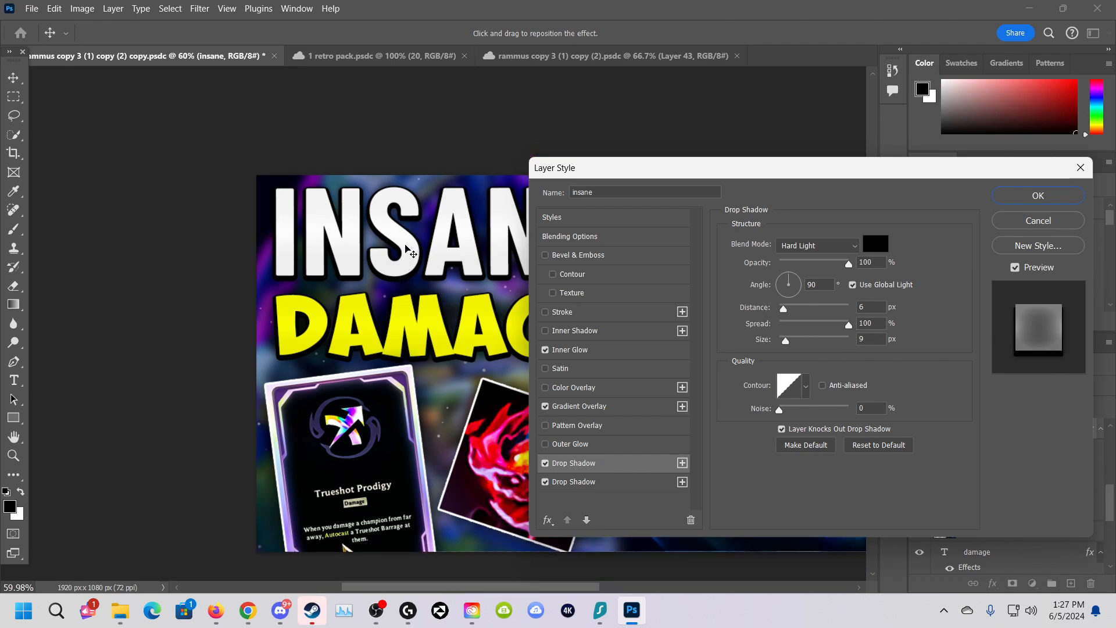
scroll(410, 251, "up", 10)
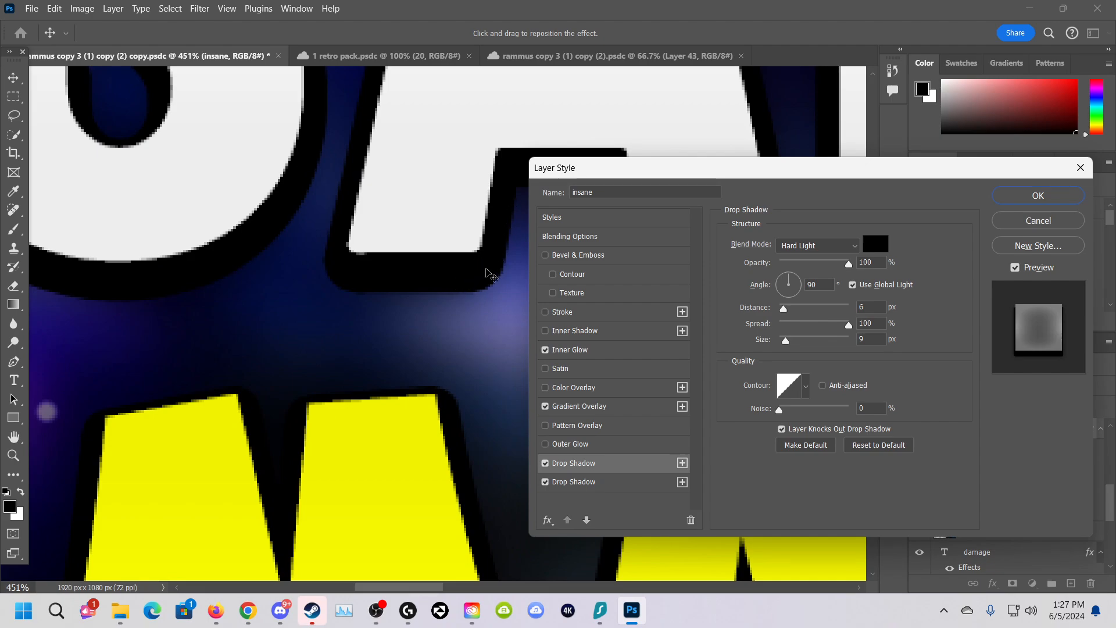
scroll(509, 236, "down", 8)
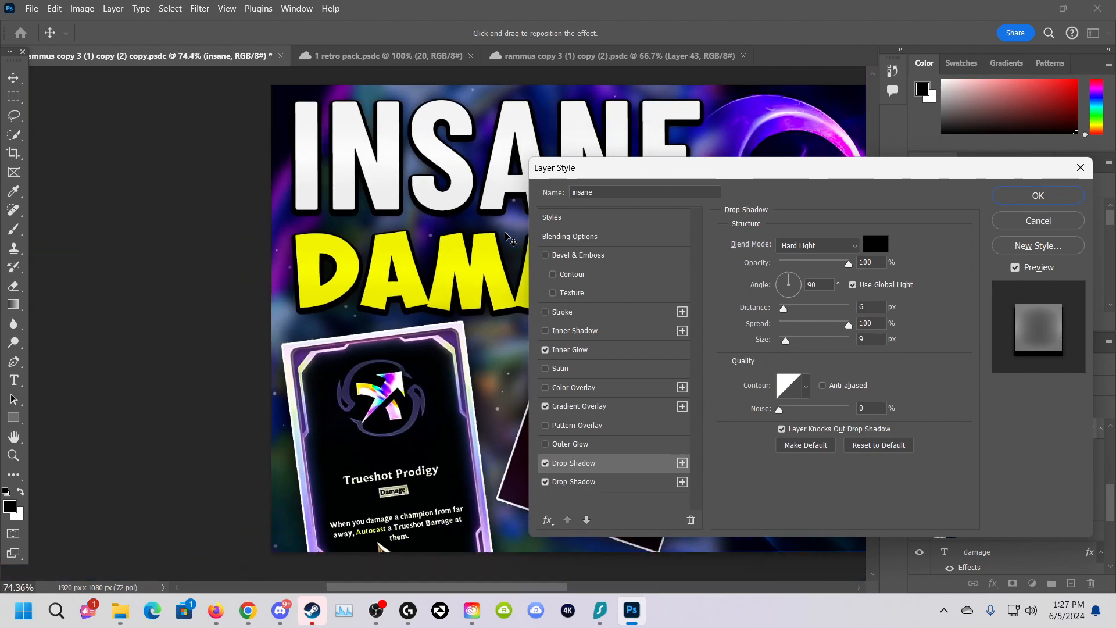
scroll(509, 236, "down", 2)
scroll(500, 257, "up", 3)
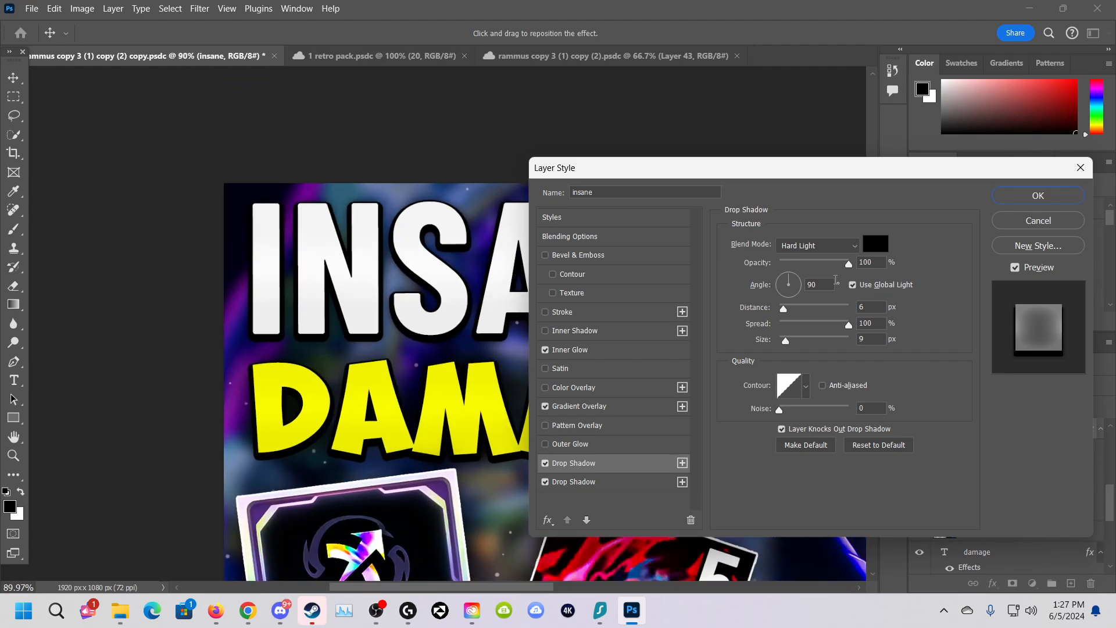
left_click_drag(783, 308, 807, 309)
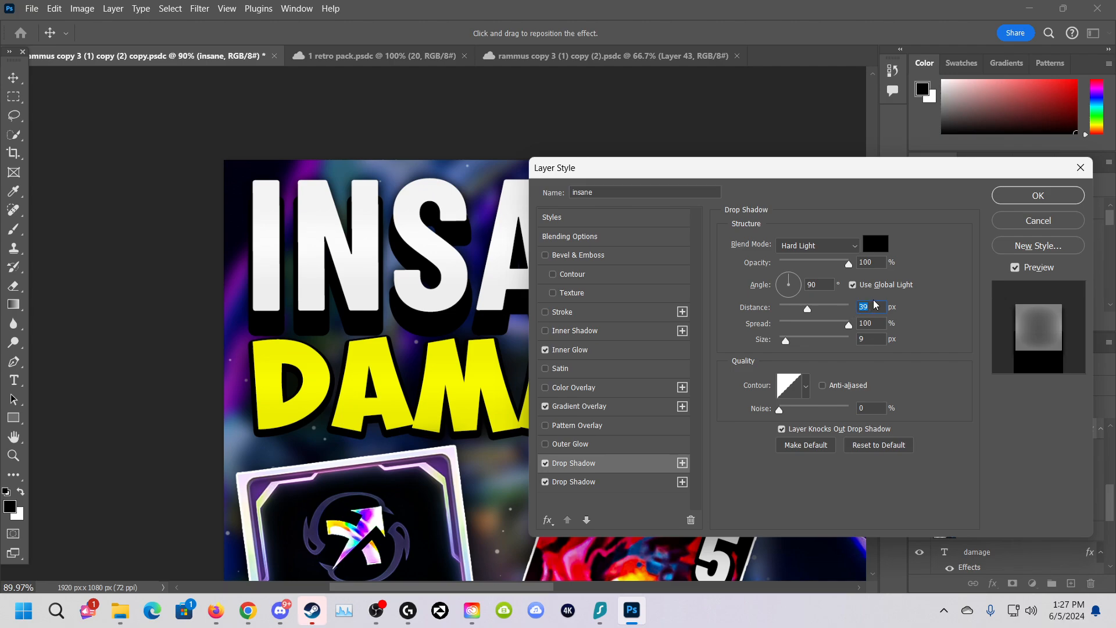
type("6")
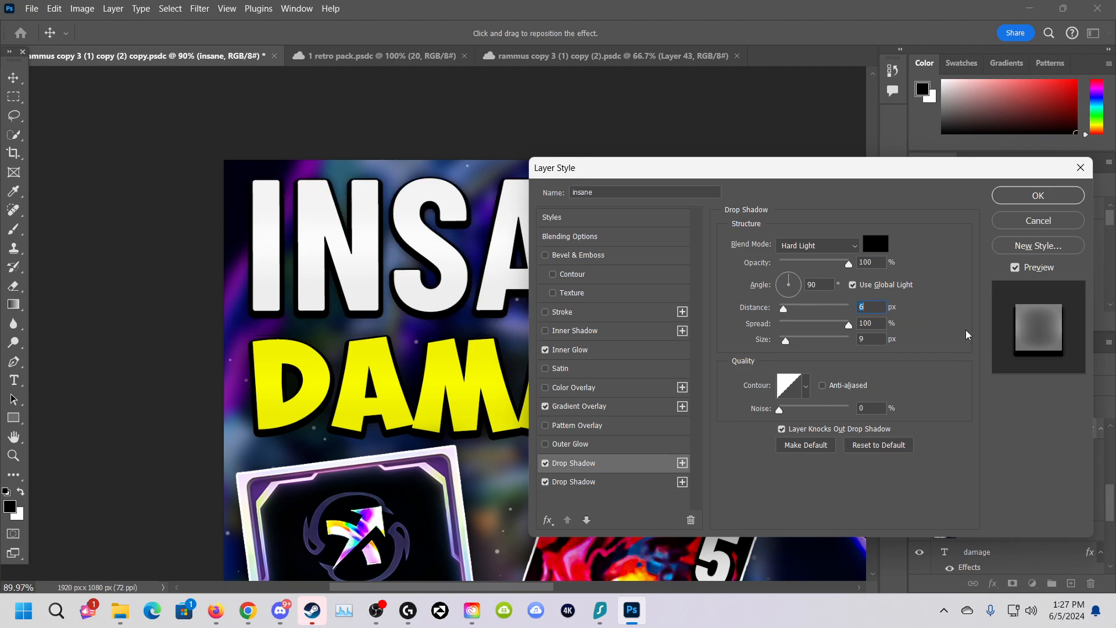
Examine the INSANE text's second Drop Shadow and close the layer style without applying changes.
left_click(617, 481)
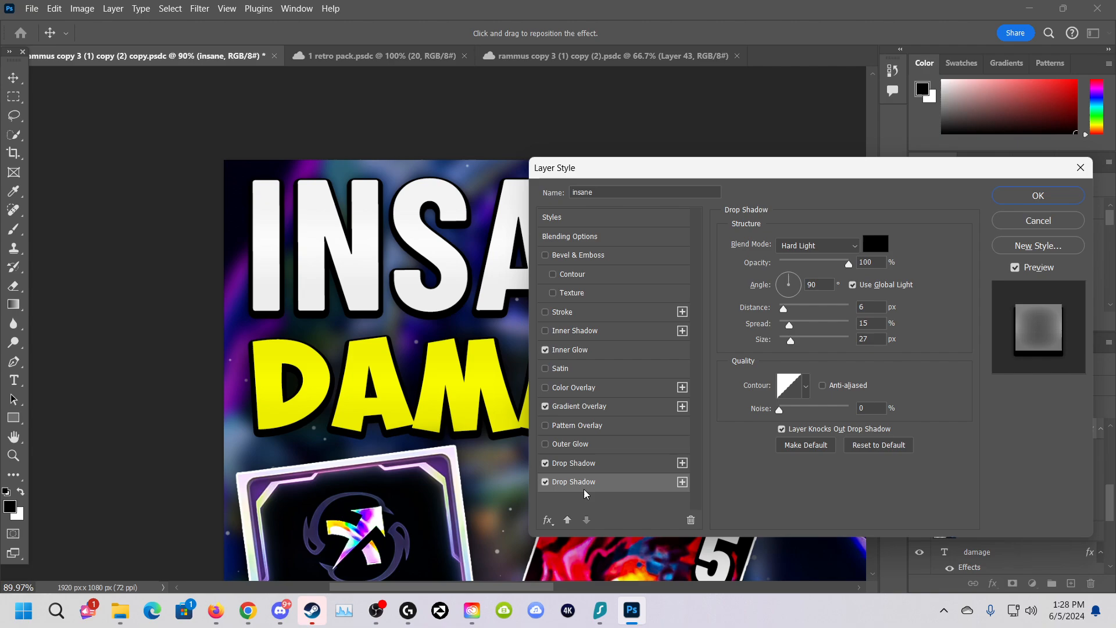
scroll(465, 372, "down", 2)
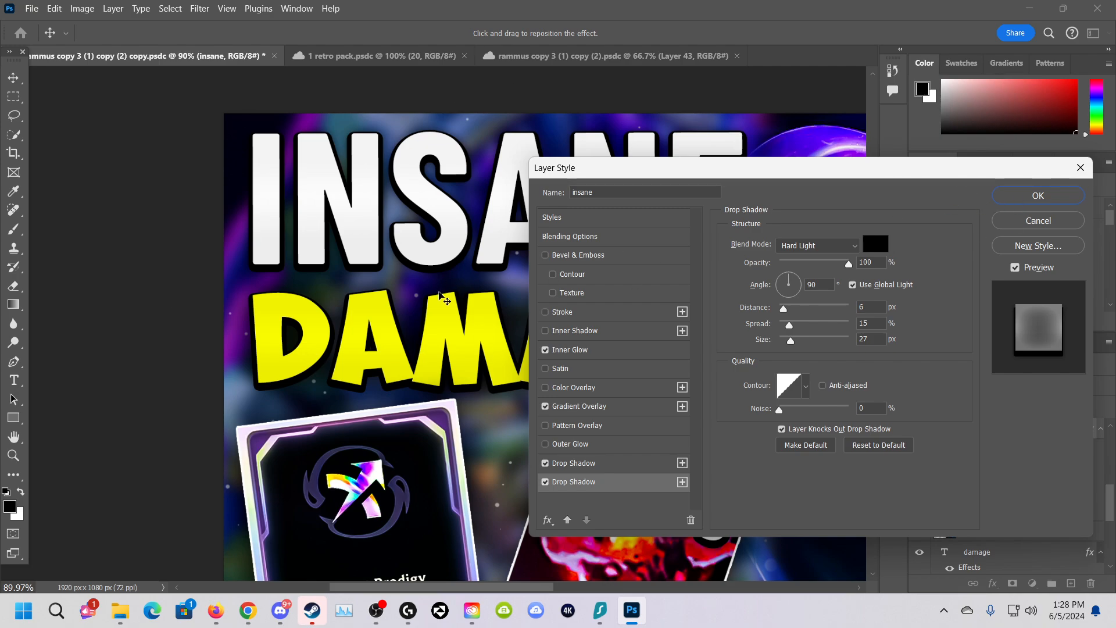
left_click(1043, 222)
Nudge the DAMAGE and INSANE texts slightly up and to the left.
left_click(786, 294)
scroll(705, 386, "down", 5)
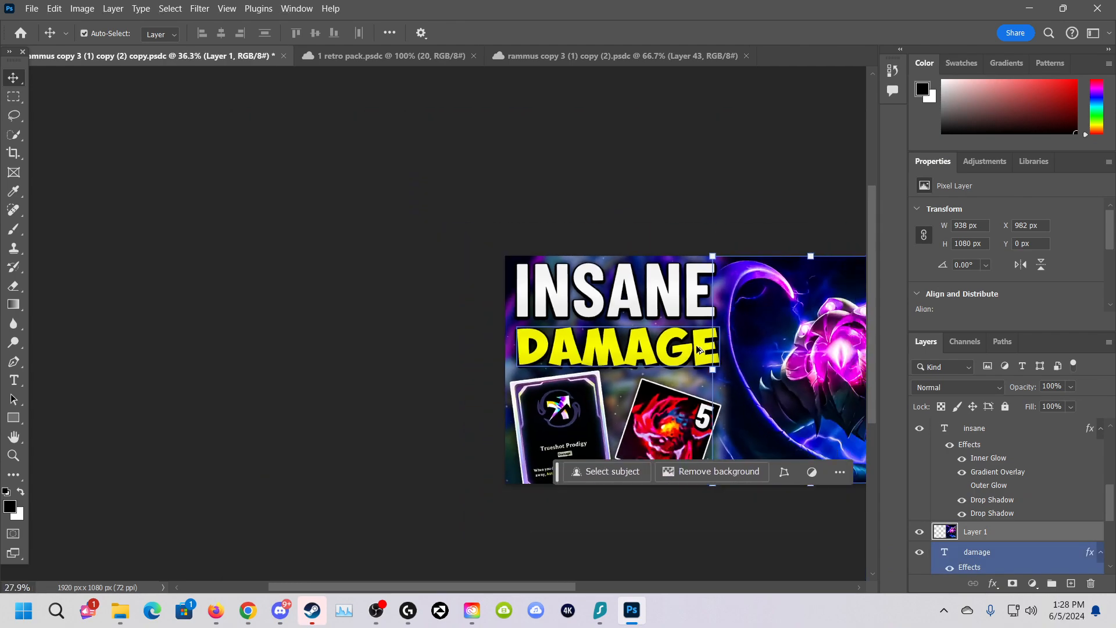
scroll(612, 573, "up", 5)
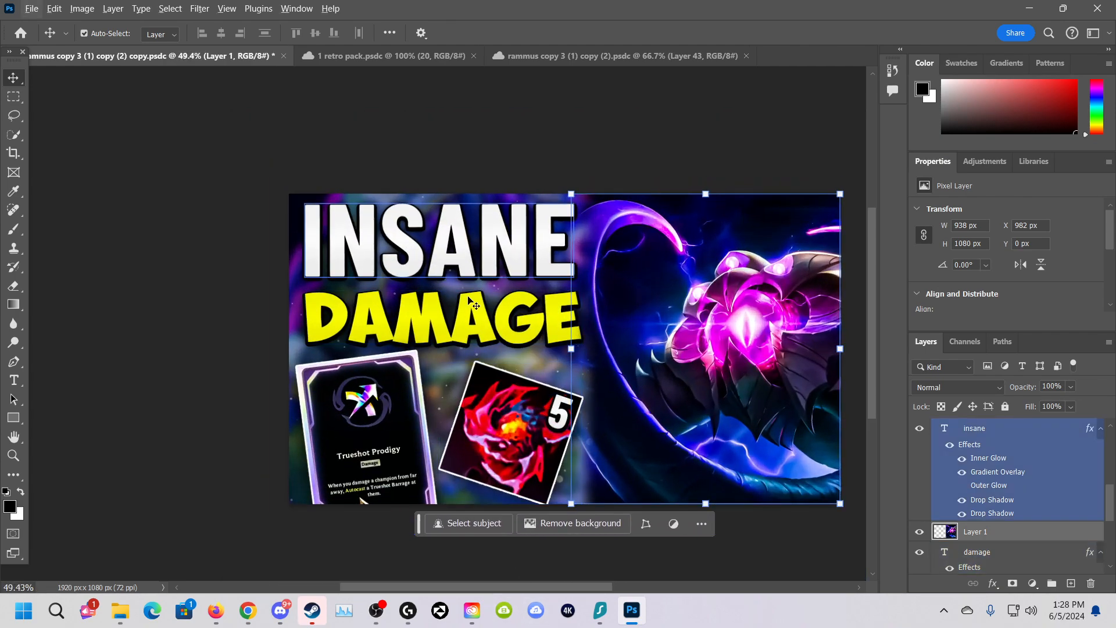
left_click_drag(463, 312, 458, 310)
left_click(471, 254)
left_click_drag(471, 253, 469, 252)
left_click(590, 158)
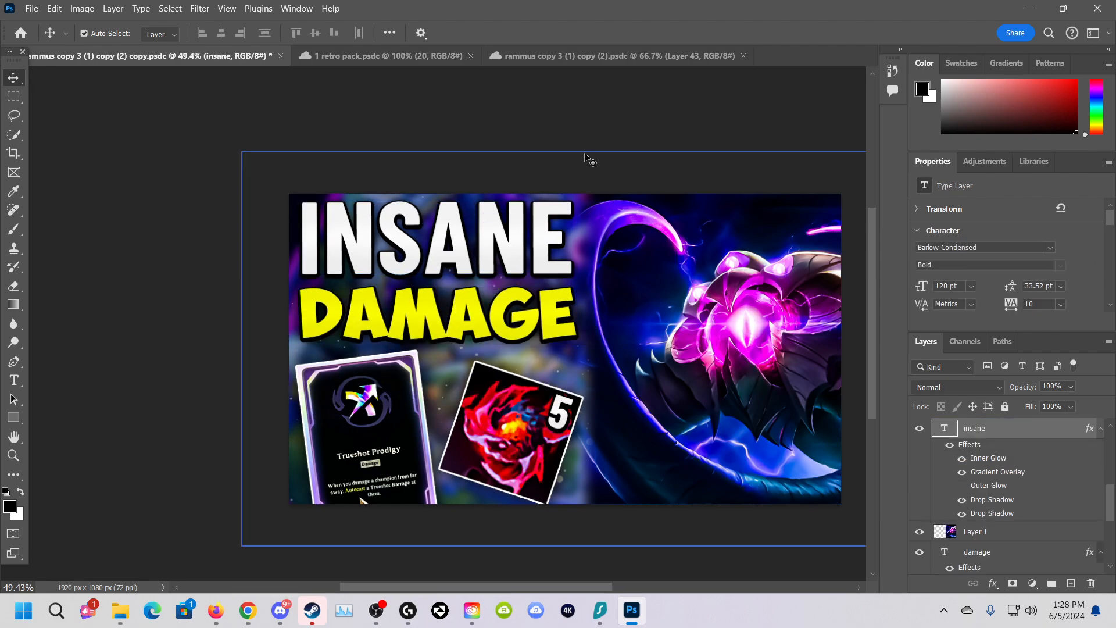
scroll(592, 171, "down", 6)
scroll(581, 200, "up", 5)
scroll(581, 200, "up", 2)
scroll(581, 199, "down", 3)
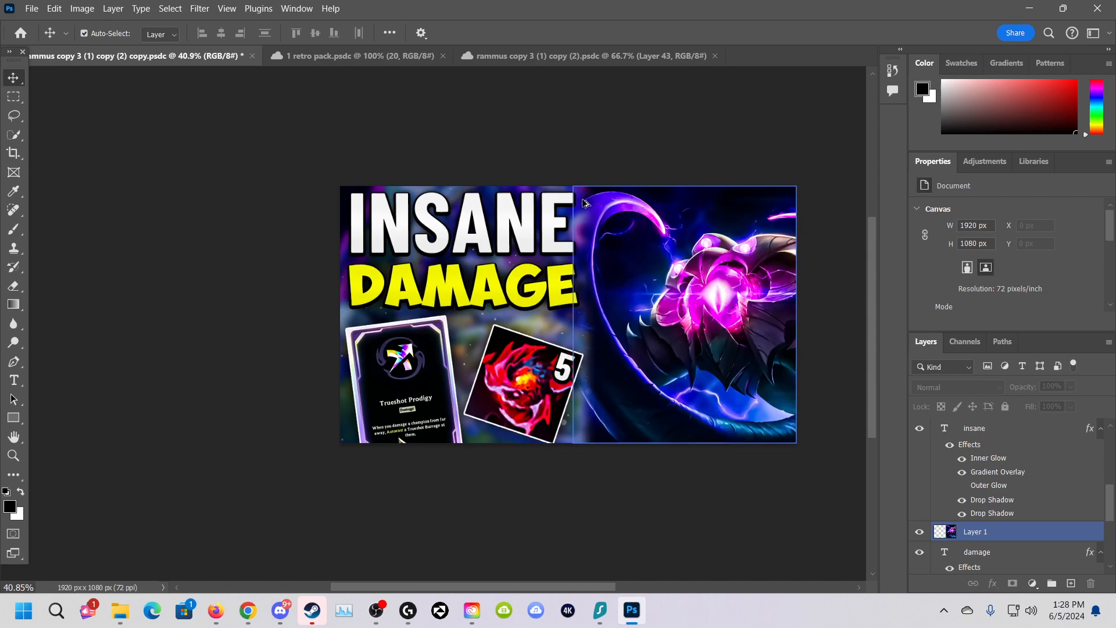
left_click_drag(482, 585, 499, 588)
scroll(517, 546, "up", 1)
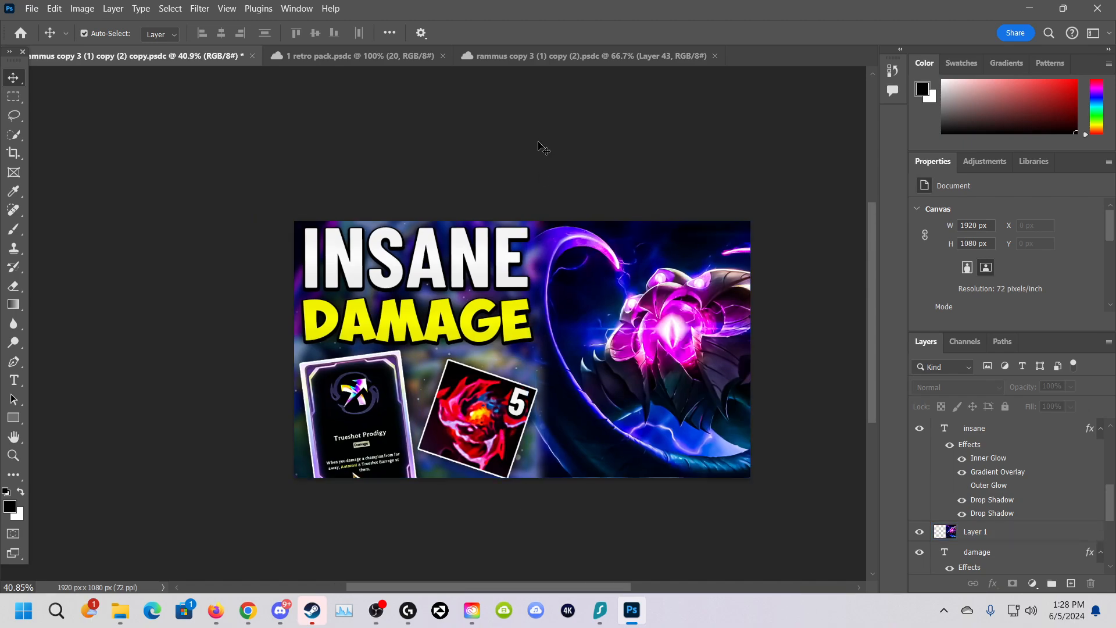
Replace the headline text INSANE with SUPER and the yellow text DAMAGE with SNIPER.
left_click(477, 273)
double_click(476, 273)
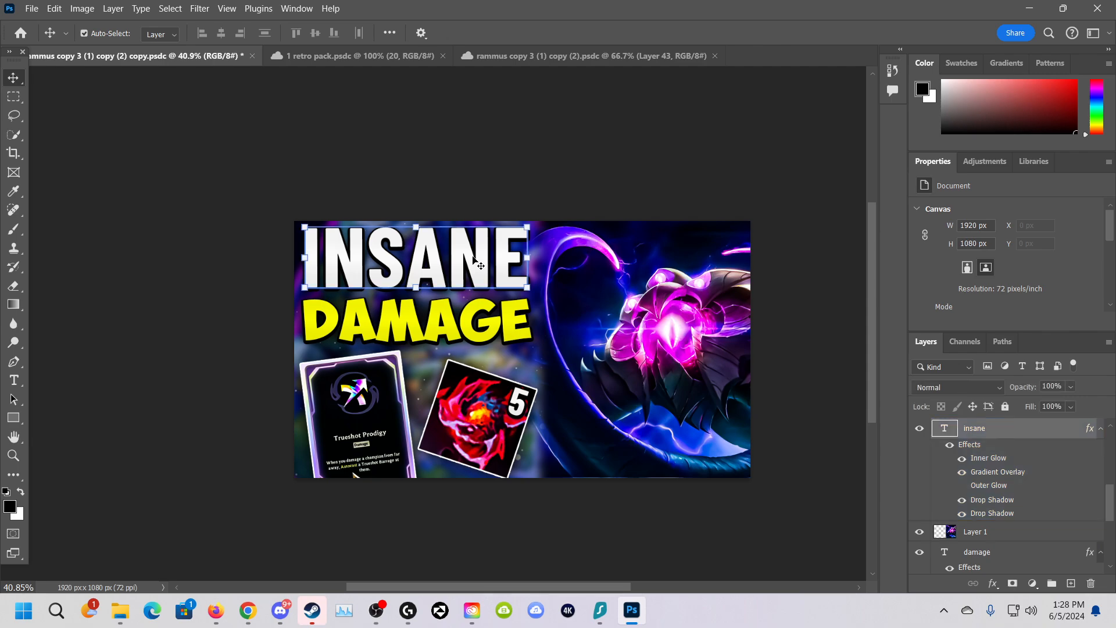
type("SUOPE")
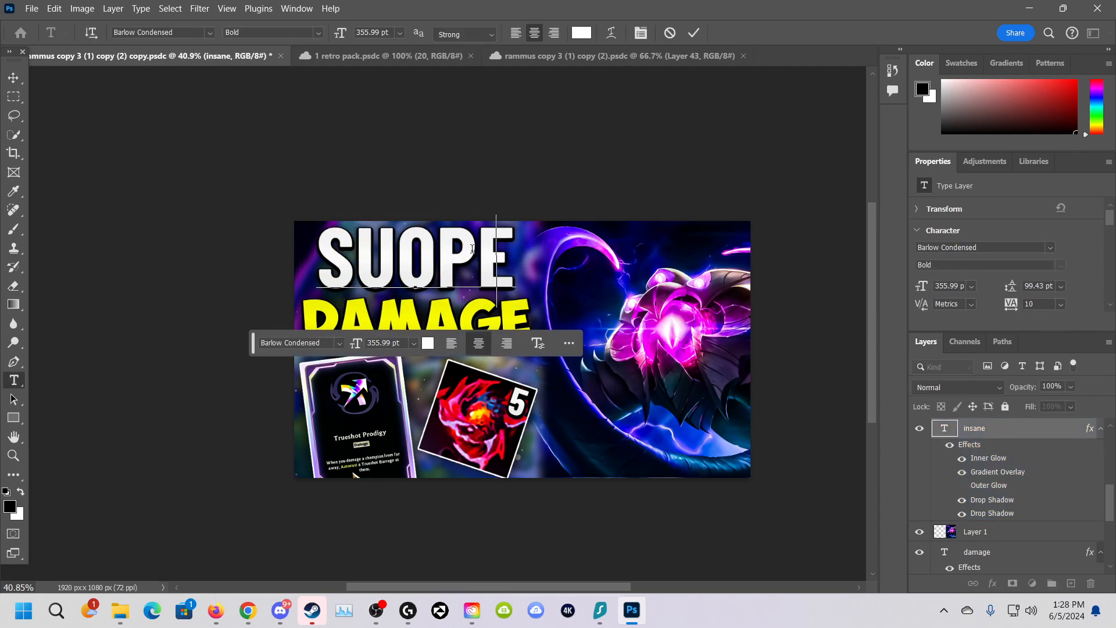
key("BackSpace")
key("BackSpace")
key("BackSpace")
type("PER")
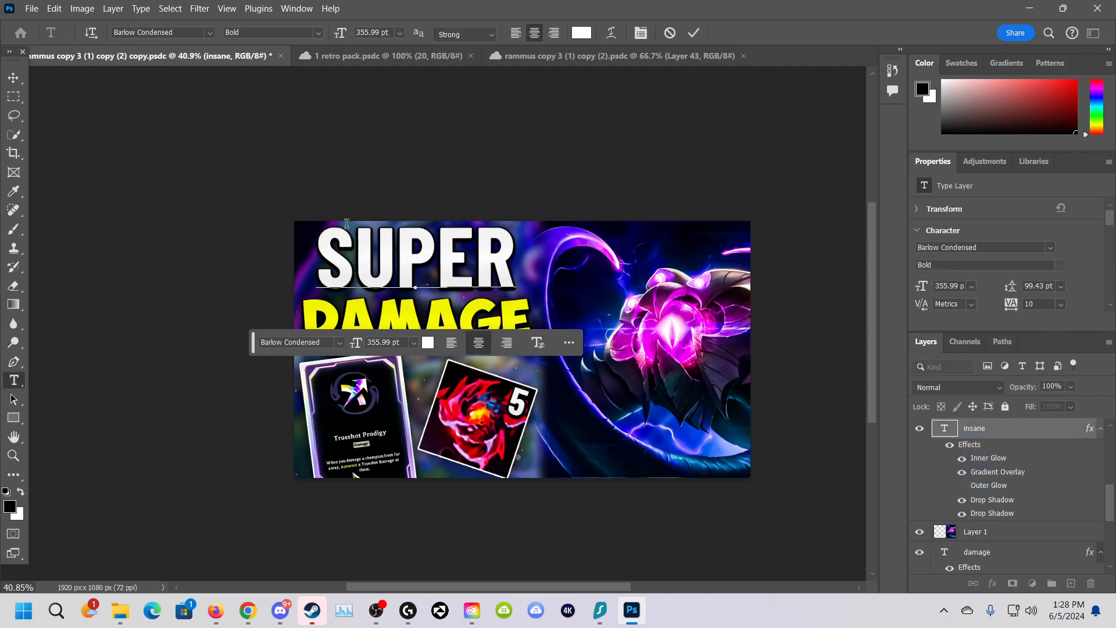
double_click(394, 315)
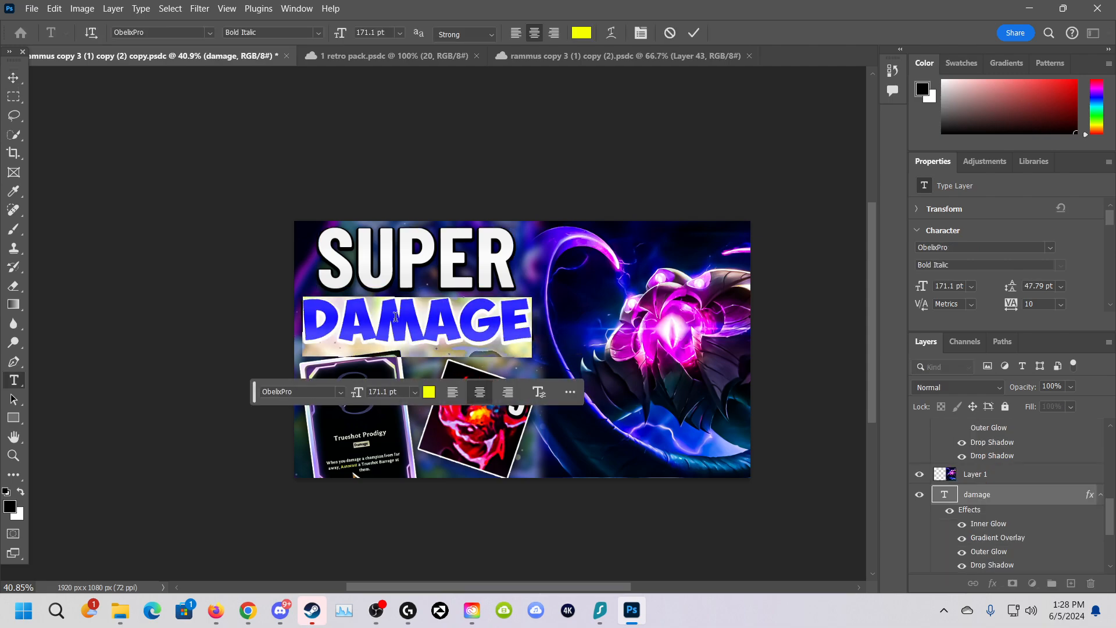
type("SNIPER")
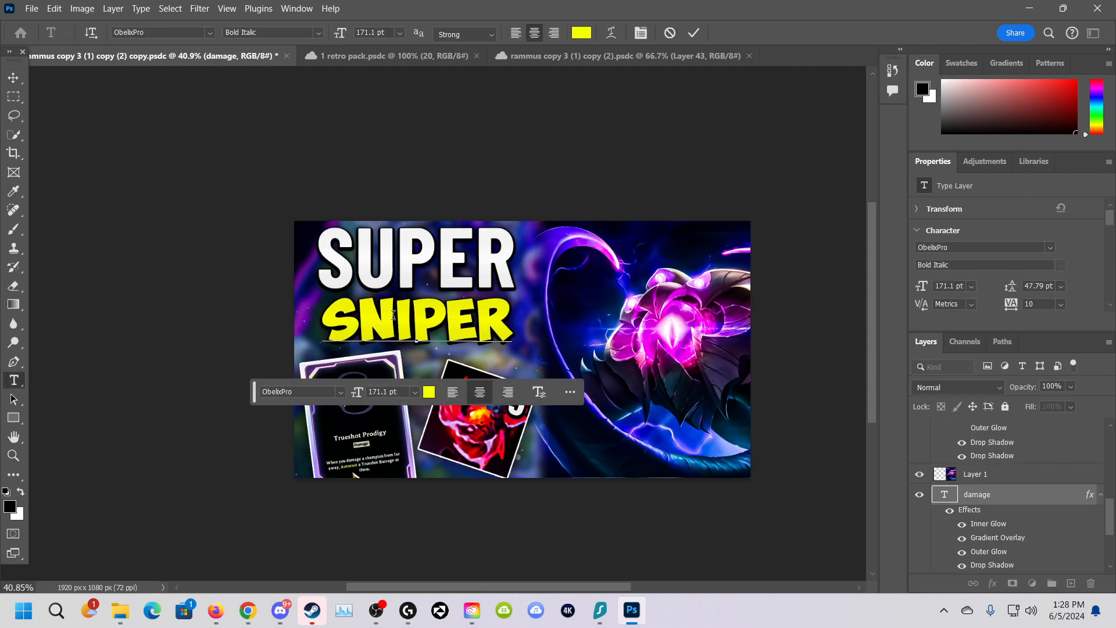
Scale the SNIPER text to about 120% and slightly enlarge the SUPER text above it to fill the headline area.
left_click(12, 77)
left_click_drag(374, 320, 359, 319)
left_click_drag(496, 320, 534, 321)
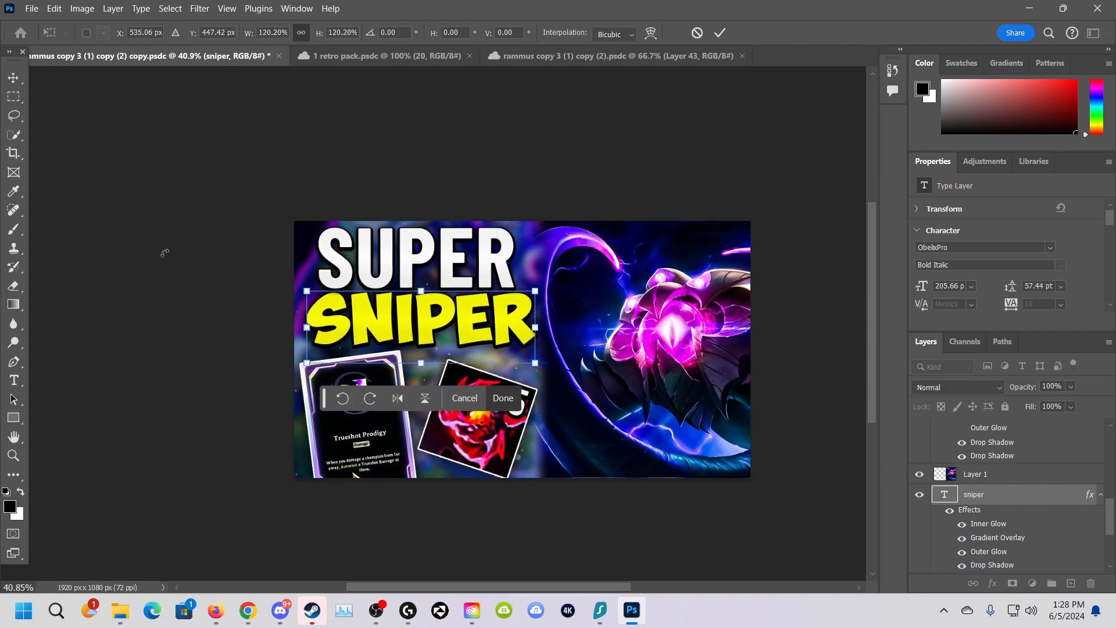
left_click_drag(484, 263, 486, 263)
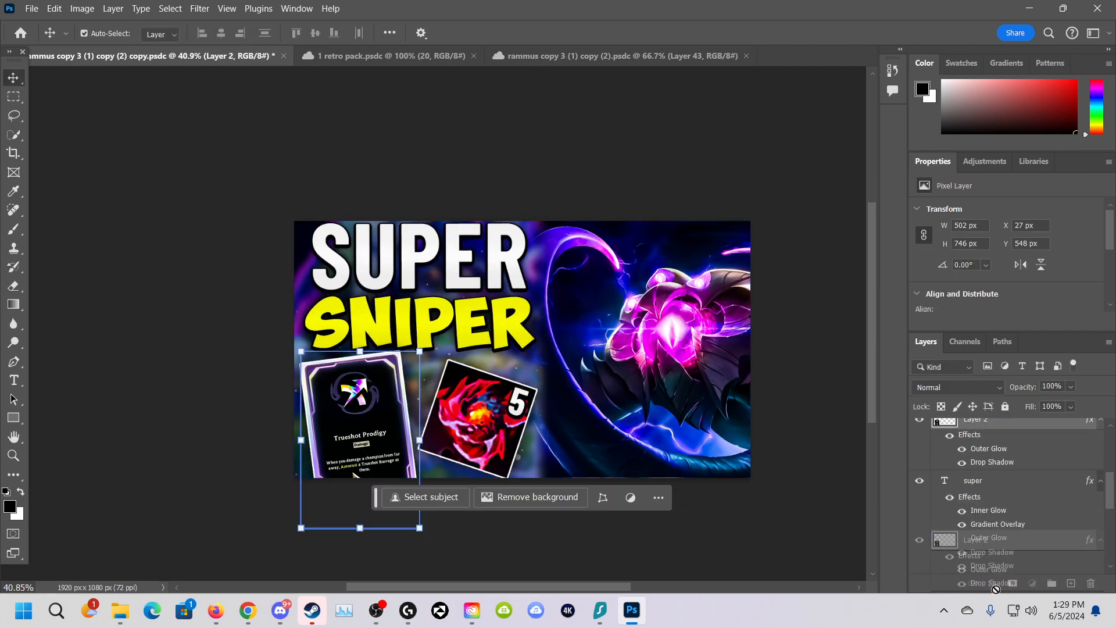
Reorder the Trueshot Prodigy card layer beneath the text layers, directly above layer 5, and nudge the card about 21 px down.
left_click_drag(993, 581, 998, 446)
scroll(633, 354, "down", 5)
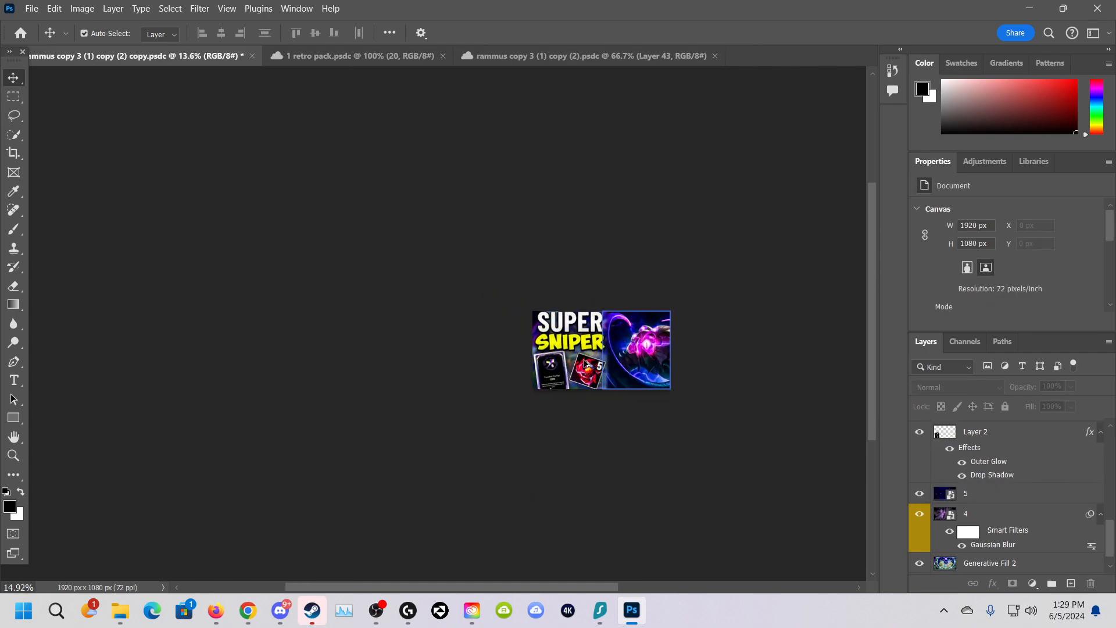
scroll(586, 363, "up", 5)
left_click_drag(480, 368, 483, 378)
scroll(758, 143, "down", 4)
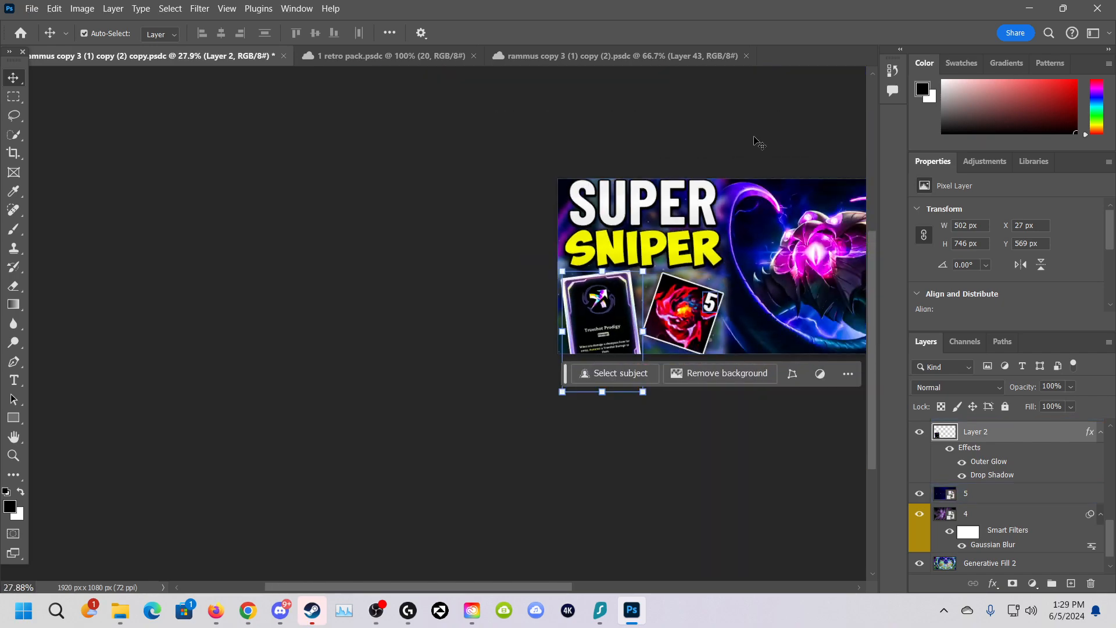
left_click(754, 137)
Add a new empty layer above layer 5 and set its blend mode to Hard Light.
scroll(754, 137, "right", 3)
scroll(754, 137, "up", 2)
scroll(555, 395, "up", 4)
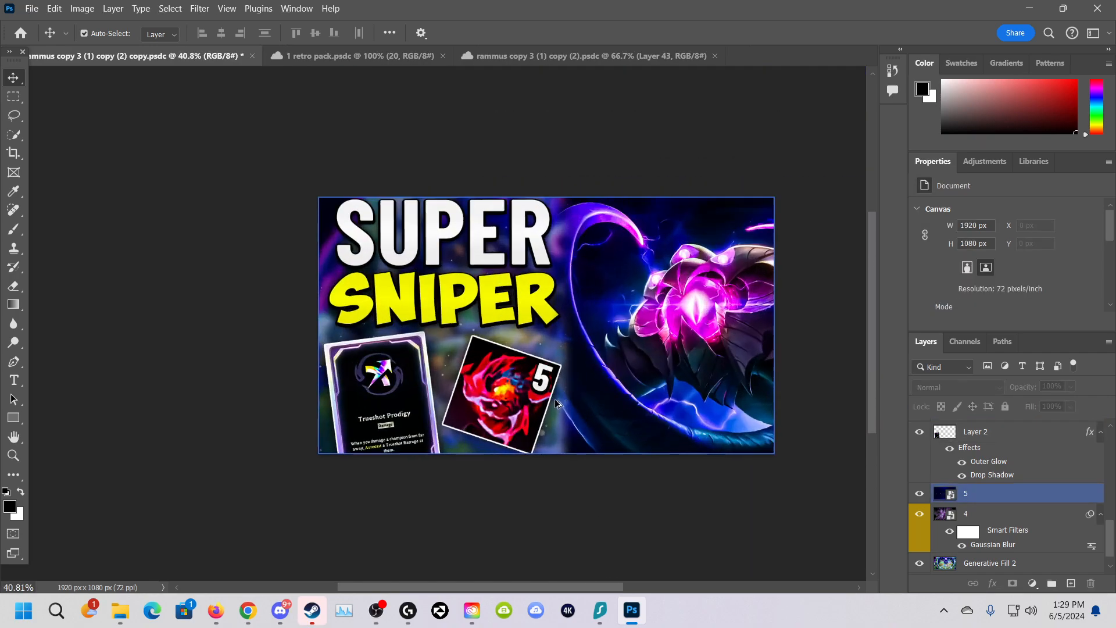
left_click(976, 502)
left_click(1070, 583)
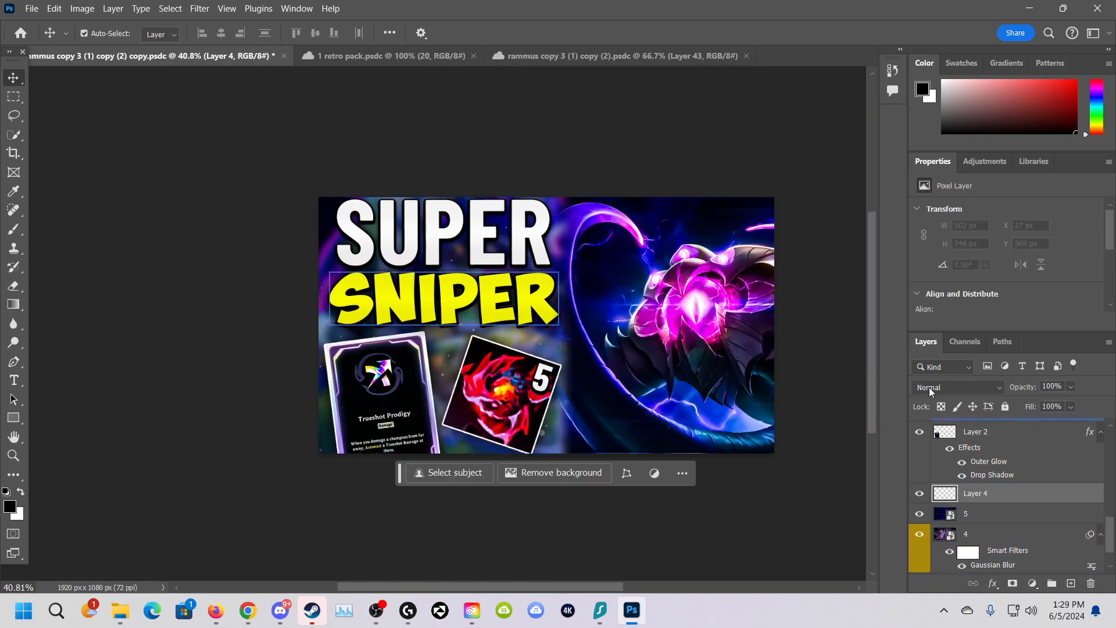
left_click(929, 387)
left_click(929, 408)
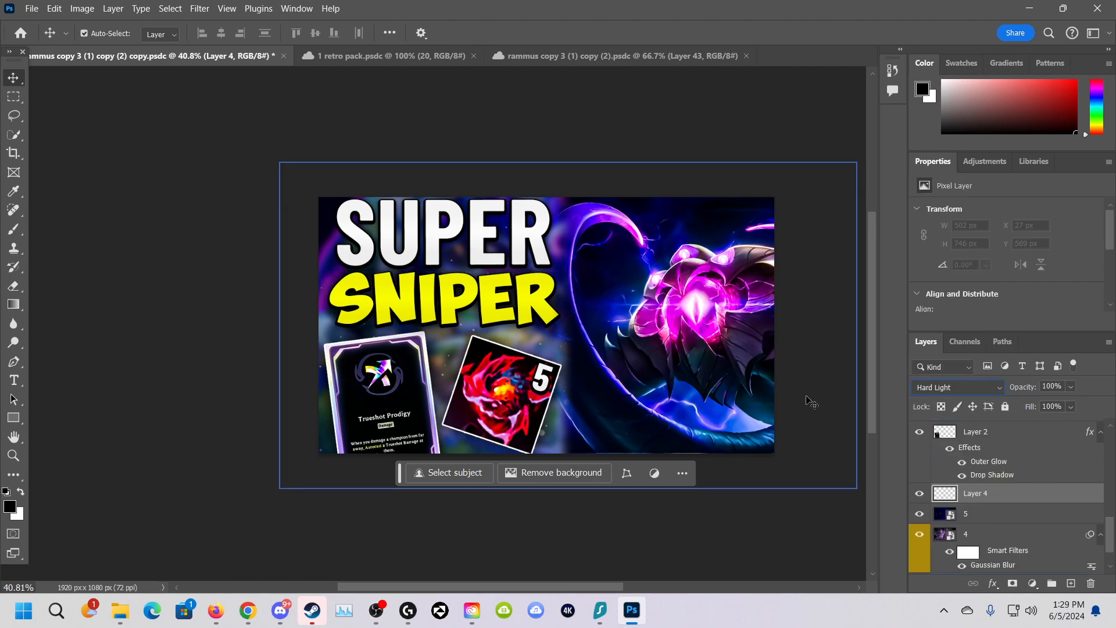
Try darkening the background behind SUPER and SNIPER with a soft black brush at 464 px and 0% hardness.
key("b")
left_click(10, 506)
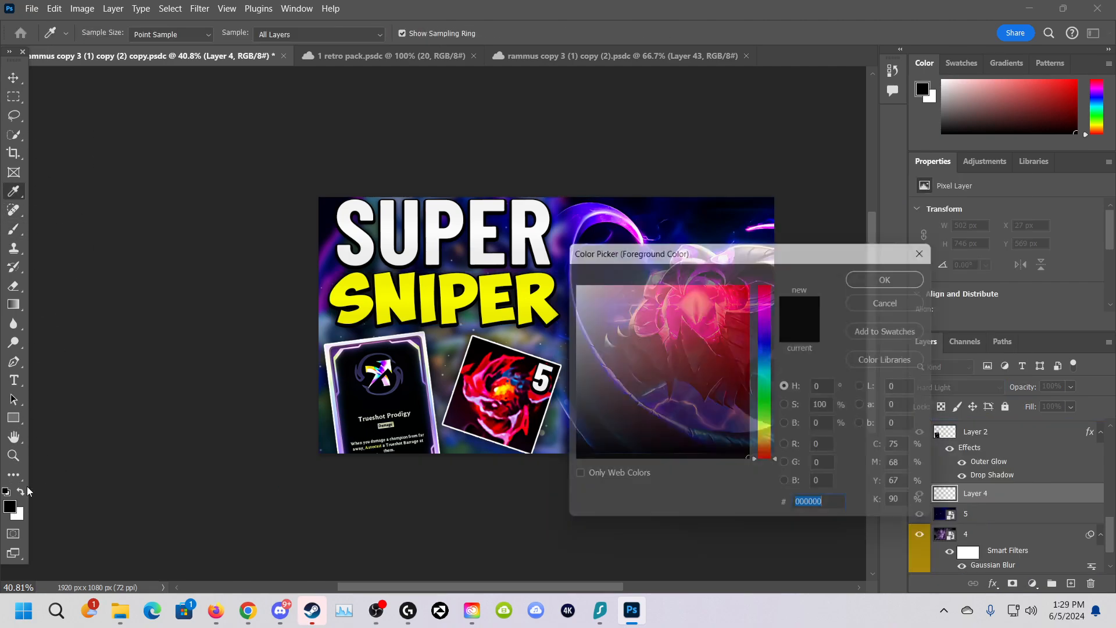
key("Escape")
left_click(105, 33)
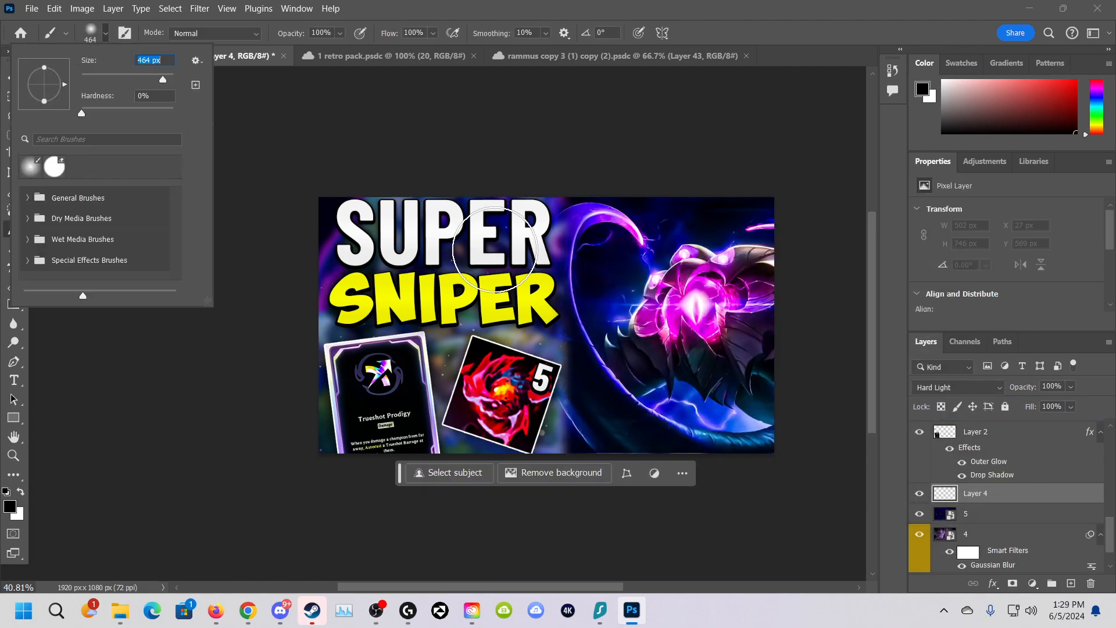
left_click_drag(358, 232, 528, 238)
left_click_drag(353, 298, 533, 304)
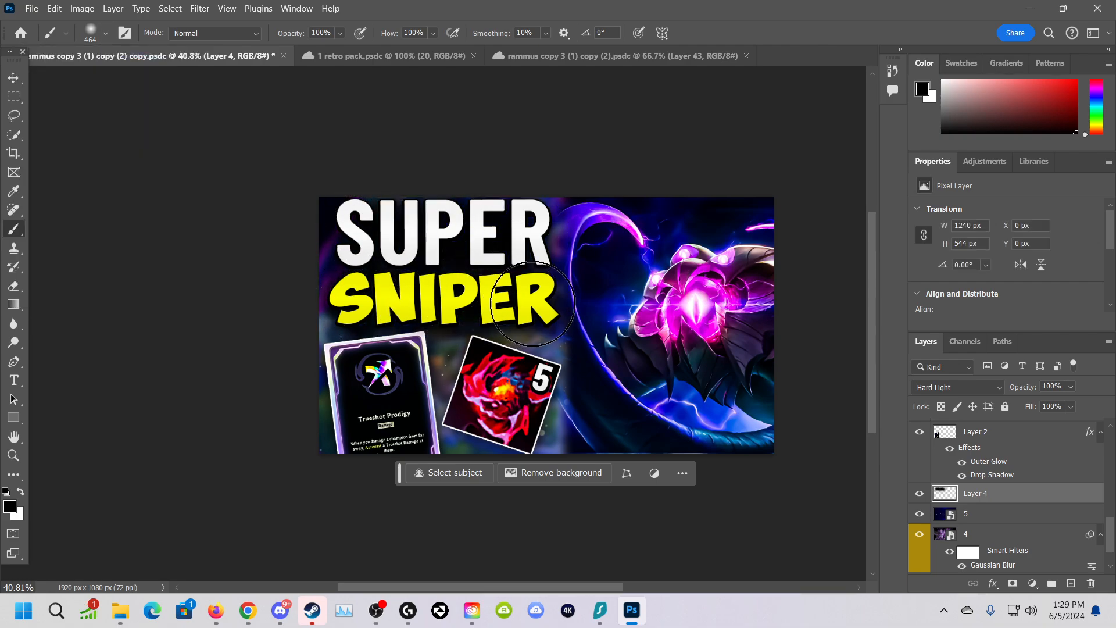
scroll(543, 268, "down", 4)
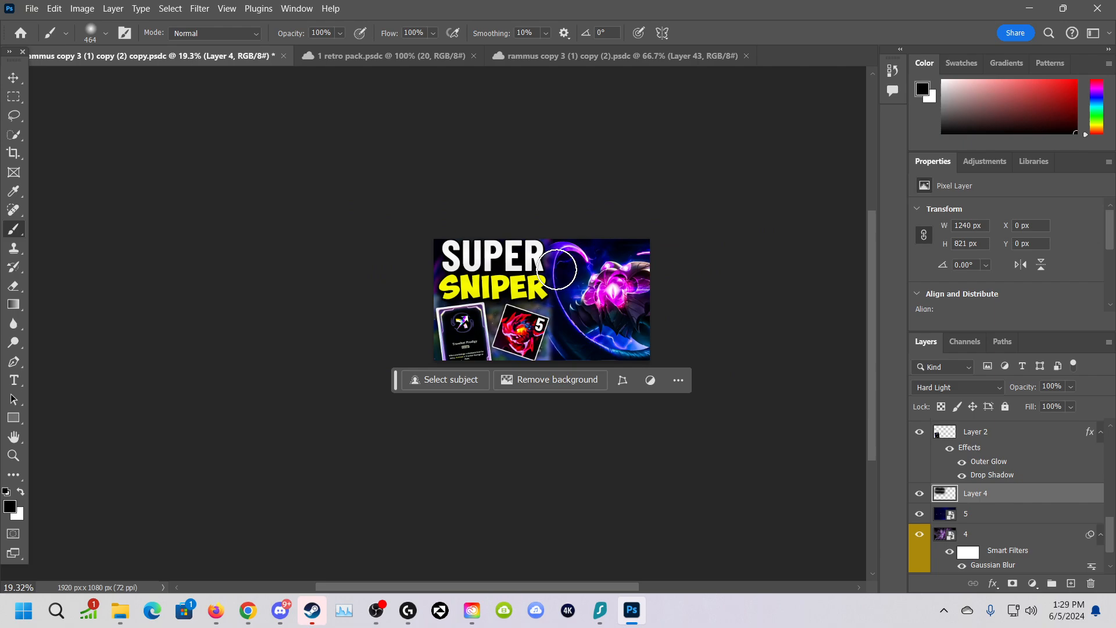
scroll(556, 268, "up", 3)
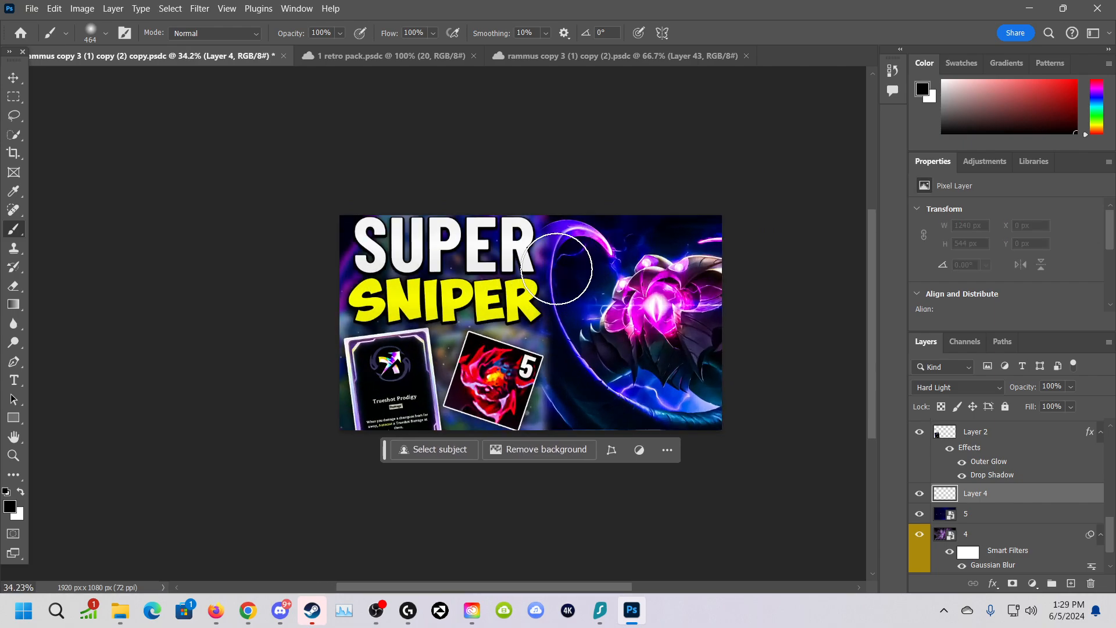
Examine the whole thumbnail at a very small size and the card and item image at a larger size.
scroll(556, 268, "down", 3)
scroll(555, 282, "down", 4)
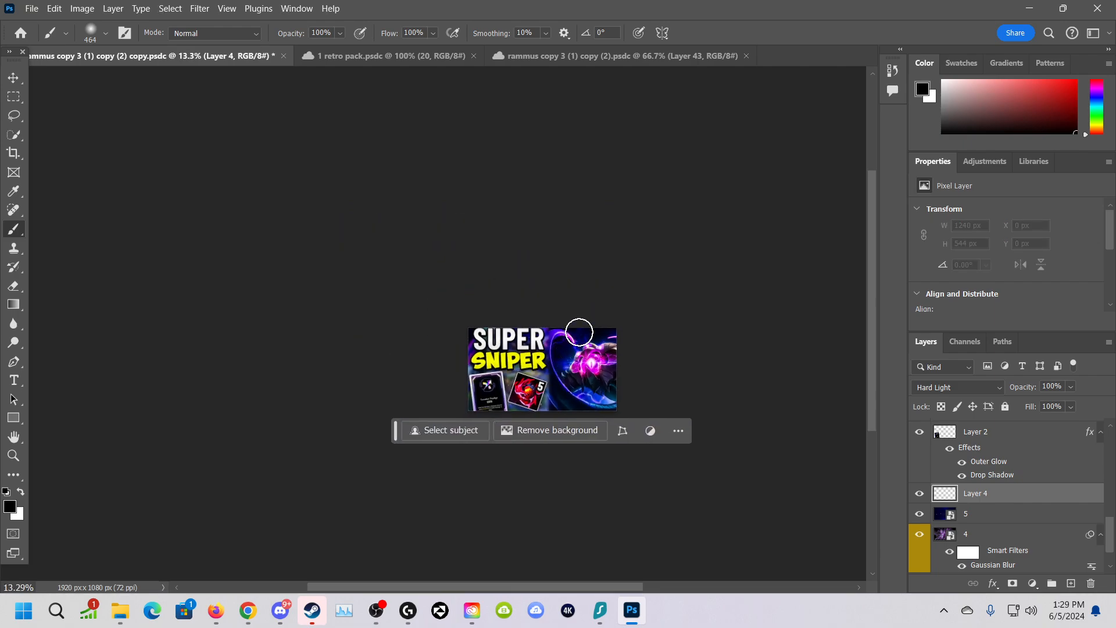
left_click(13, 78)
left_click(429, 203)
scroll(580, 264, "down", 2)
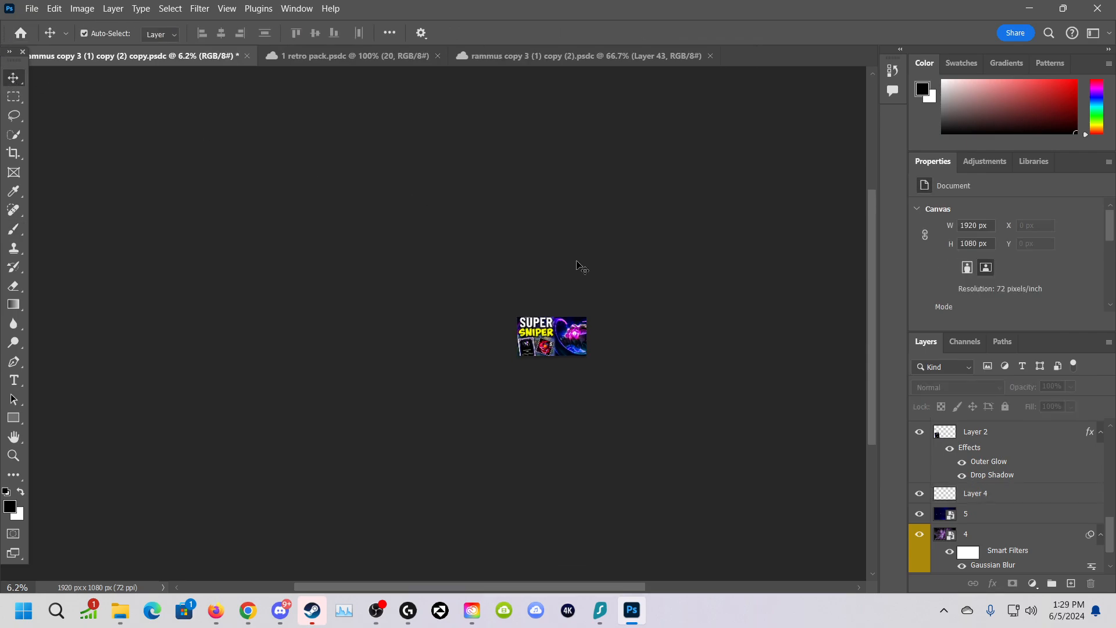
scroll(559, 332, "down", 1)
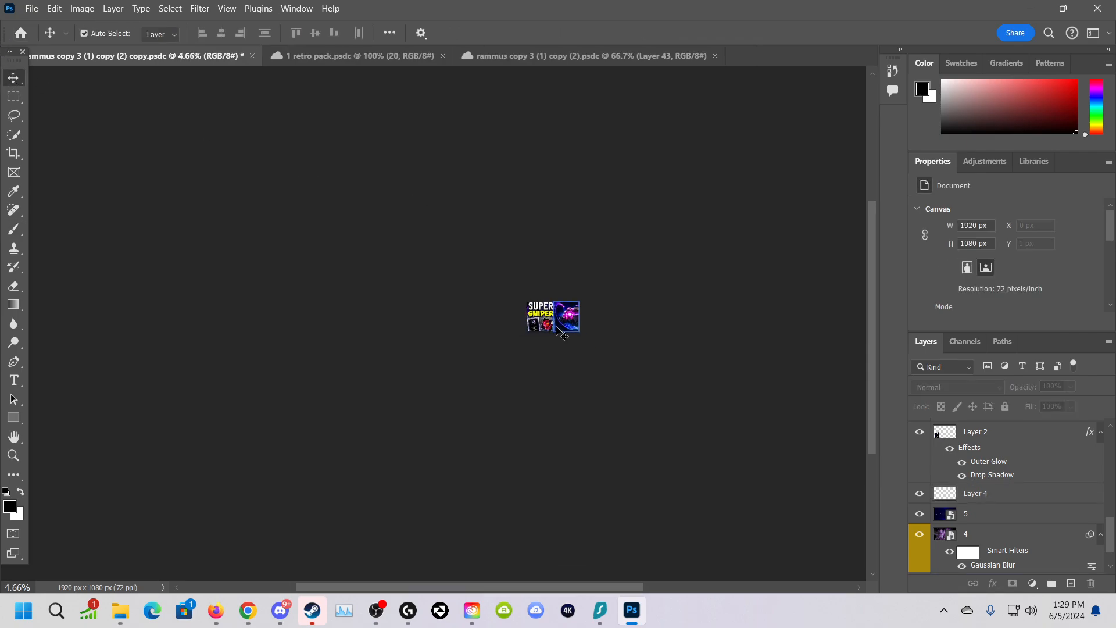
scroll(559, 332, "up", 6)
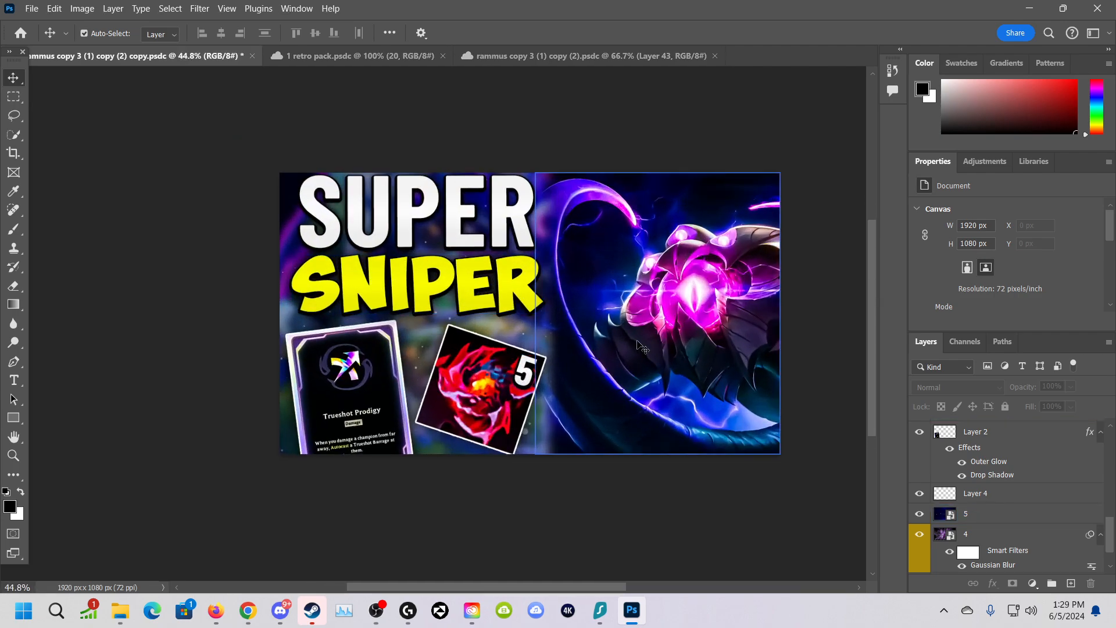
left_click(440, 320)
left_click(418, 407)
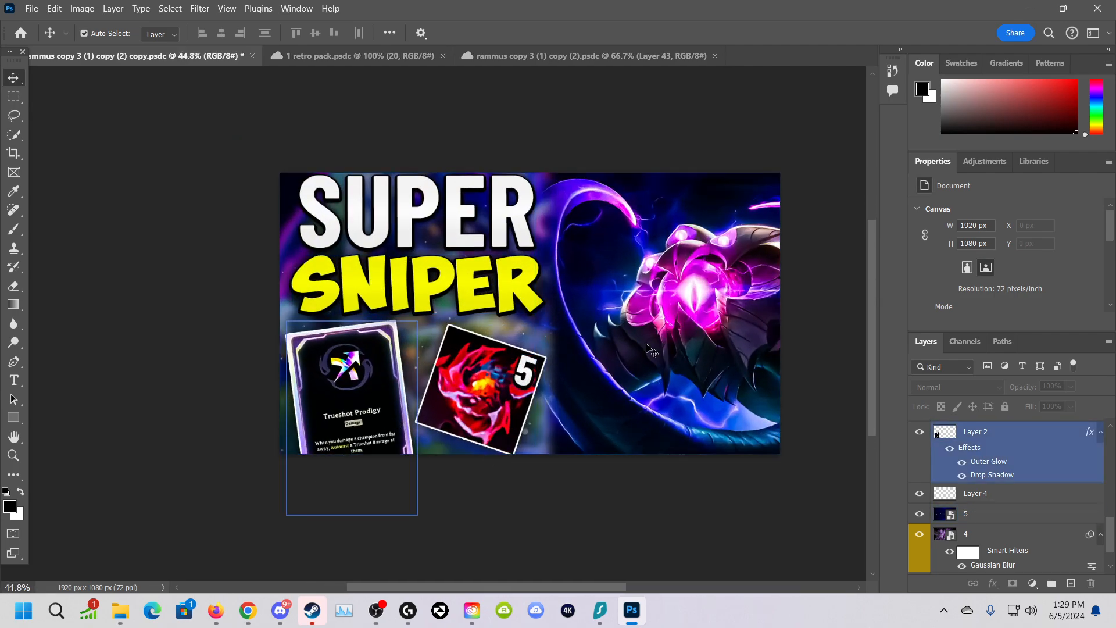
left_click(424, 436)
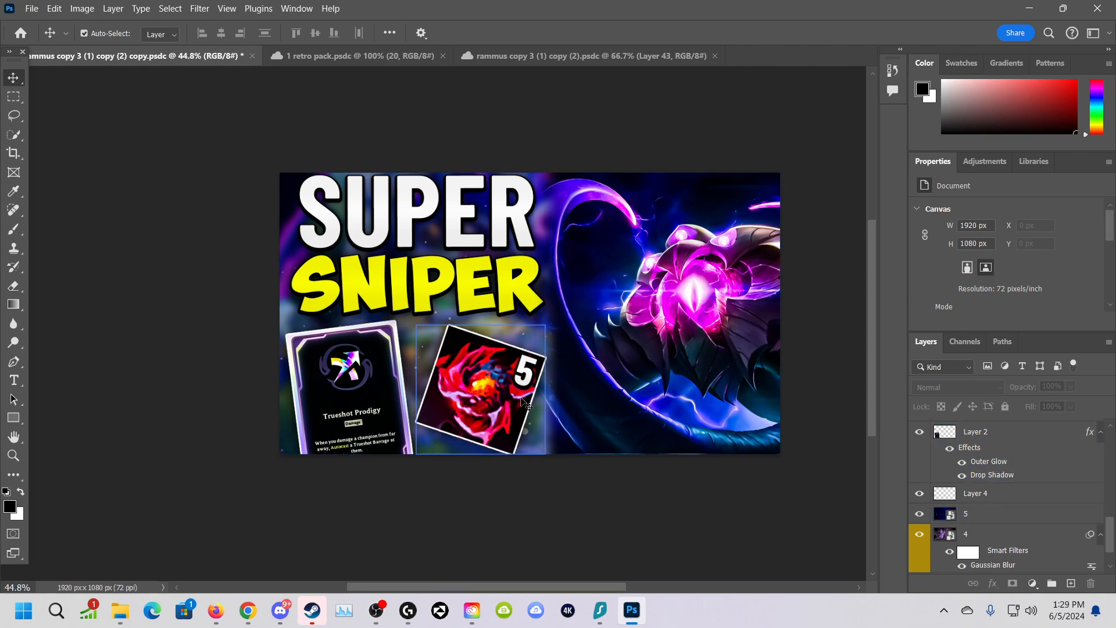
left_click(437, 407)
left_click(457, 398)
scroll(511, 367, "down", 1)
left_click(273, 180)
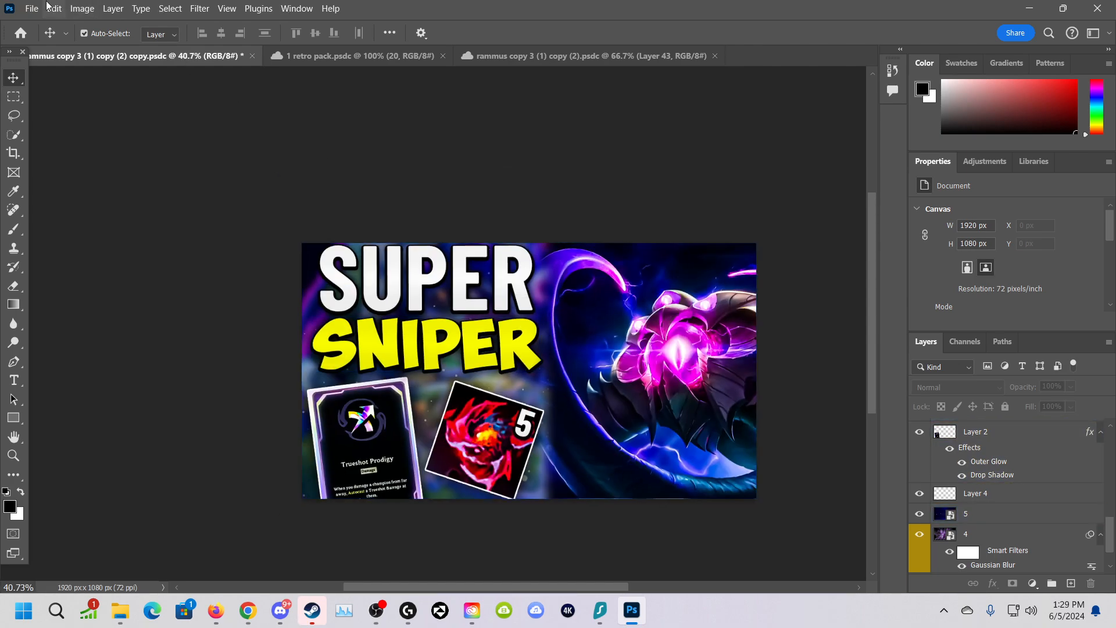
Export the thumbnail as a 1920 x 1080 JPG named Velkoz in the Thumbnails folder.
left_click(31, 10)
mouse_move(116, 248)
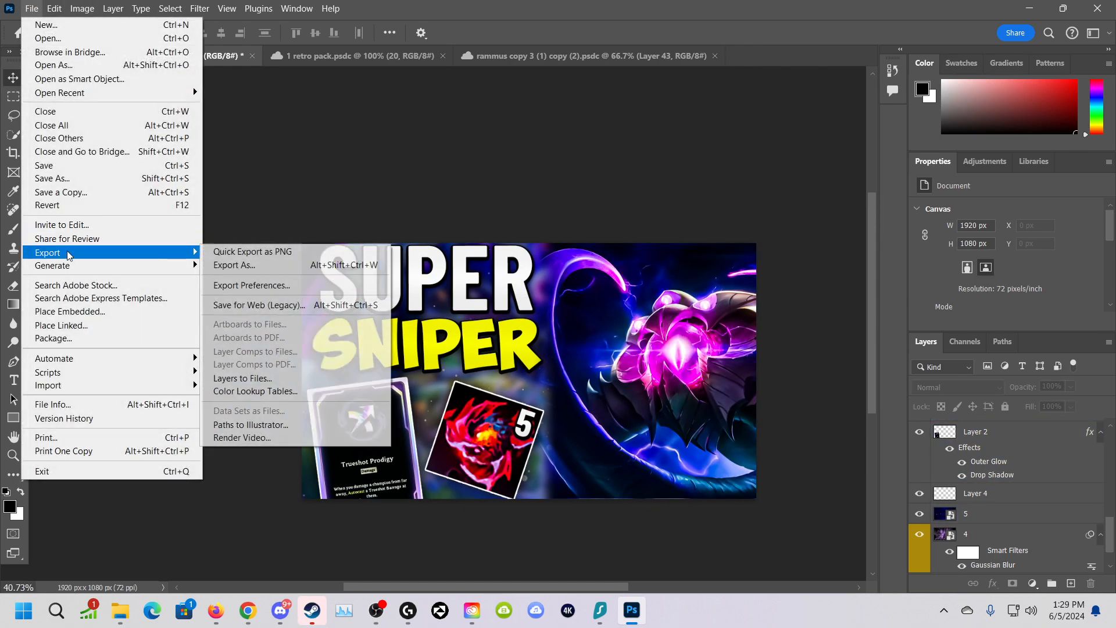
left_click(238, 261)
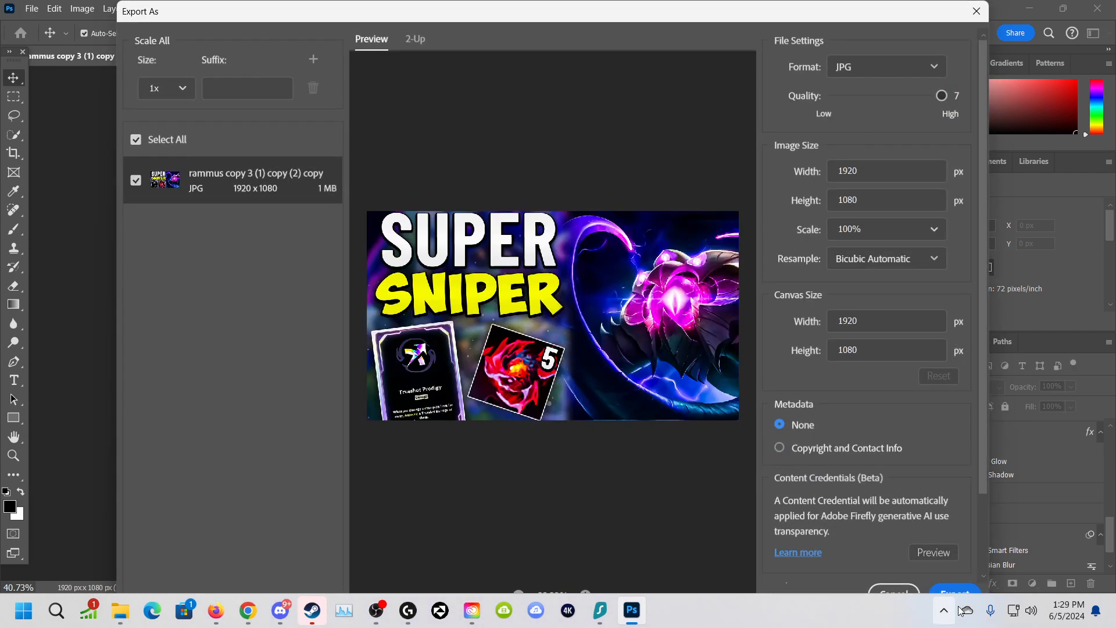
left_click(954, 590)
type("Vel")
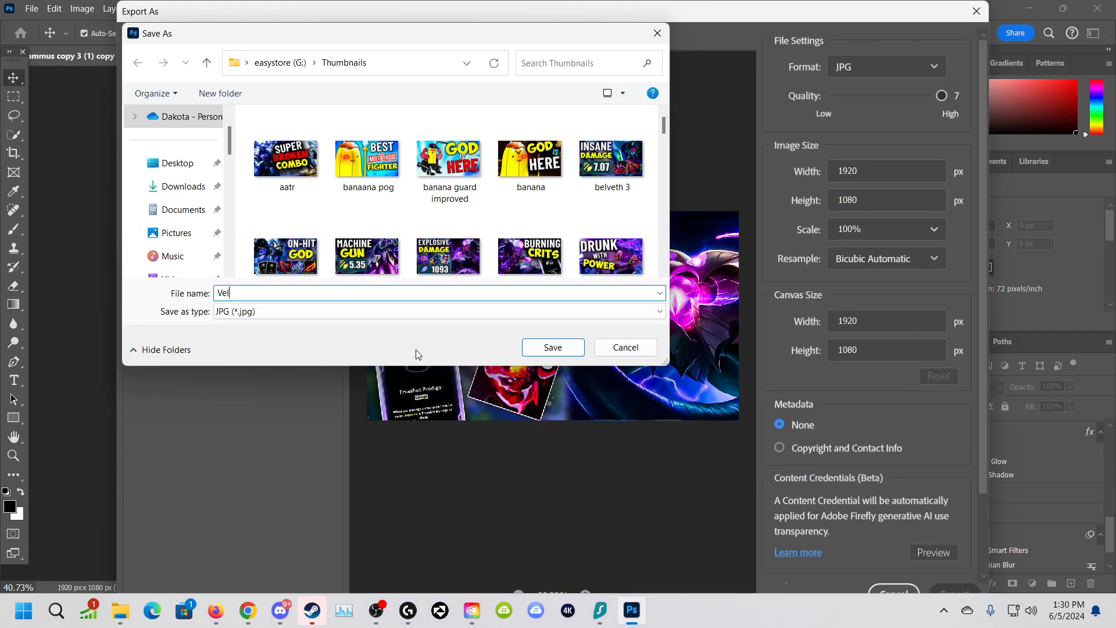
type("koz")
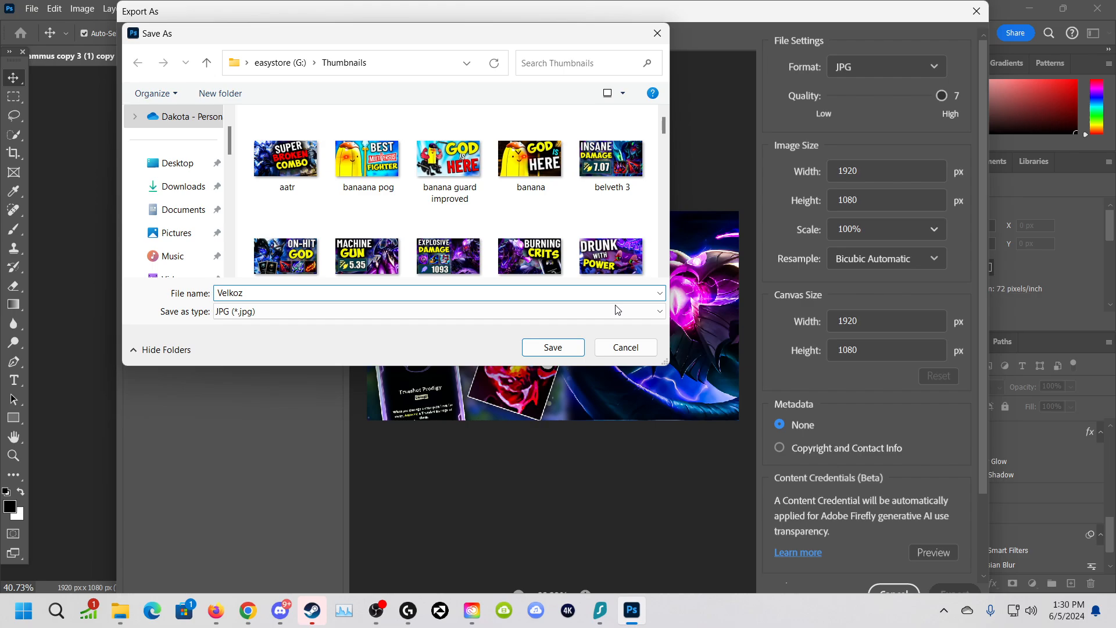
left_click(577, 348)
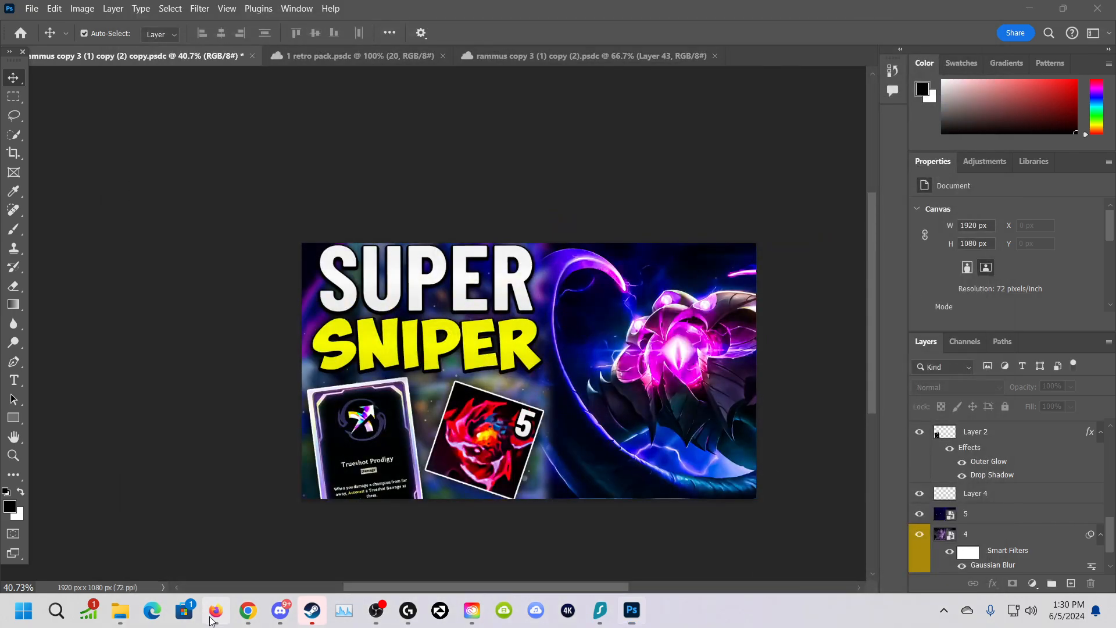
Switch to YouTube Studio in Firefox, close the open video draft, and open the vel koz draft for editing.
left_click(210, 621)
left_click(879, 120)
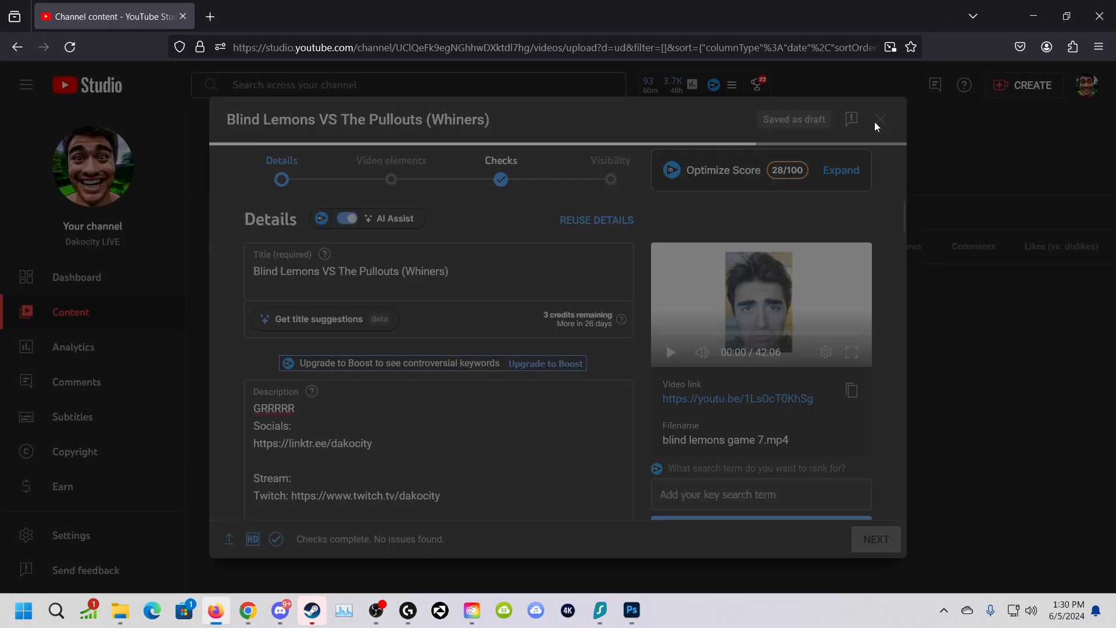
scroll(353, 414, "down", 1)
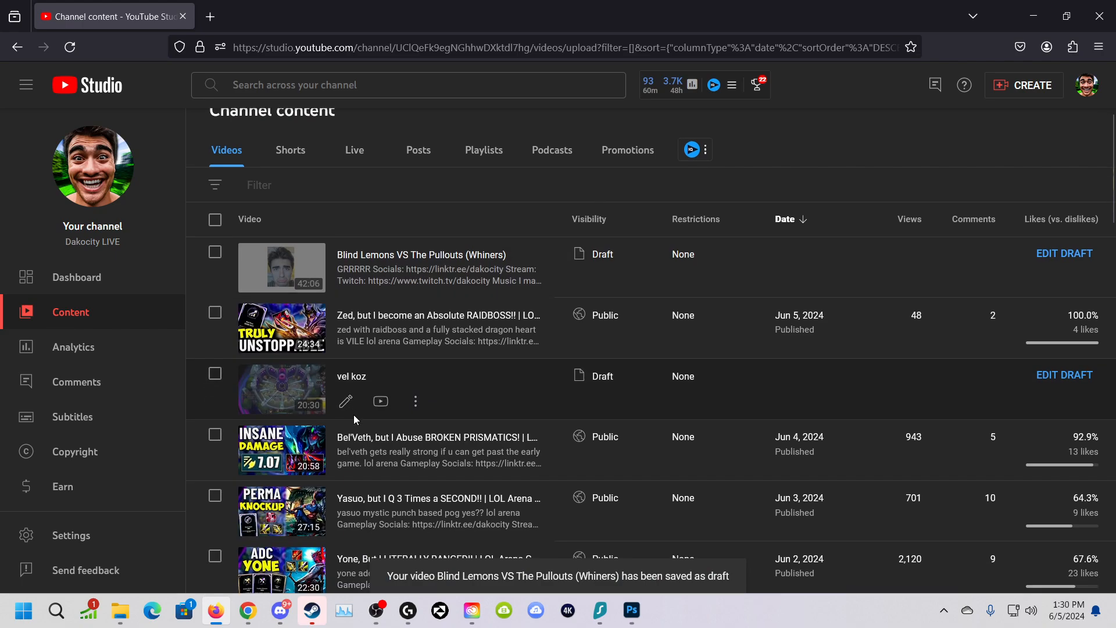
scroll(473, 463, "down", 1)
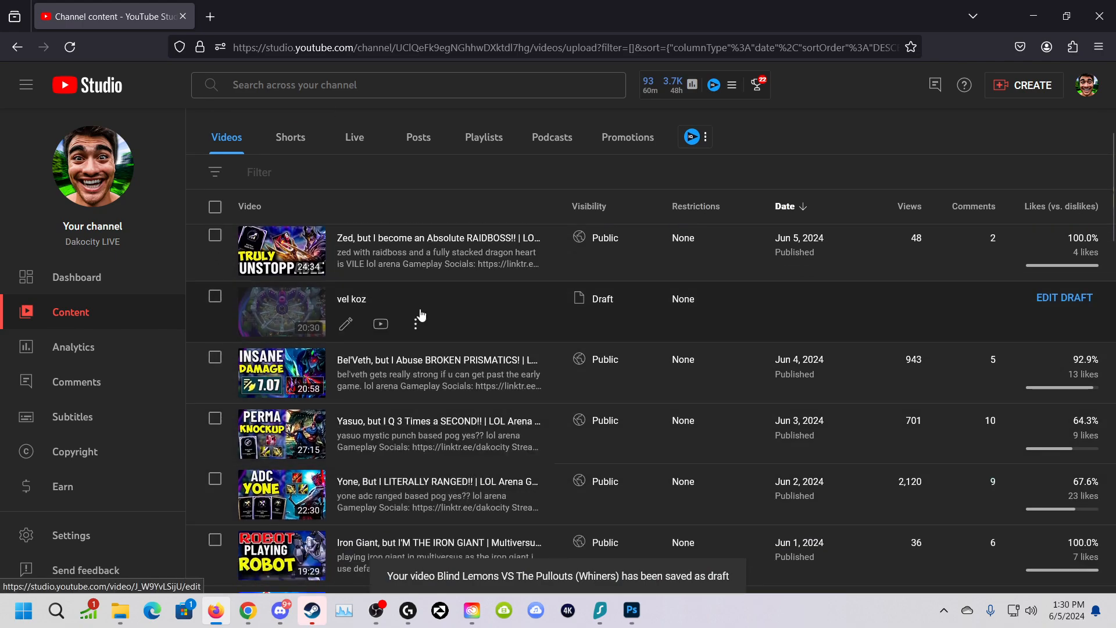
left_click(350, 323)
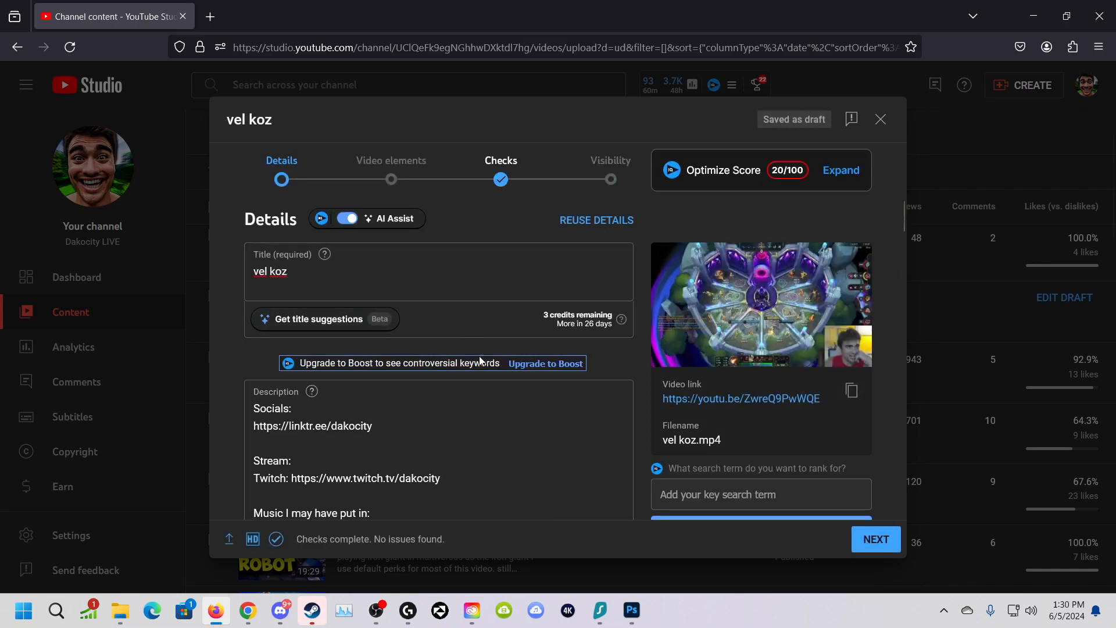
Give the vel koz draft the exported SUPER SNIPER thumbnail and reuse the details of the Zed RAIDBOSS video.
scroll(480, 360, "down", 8)
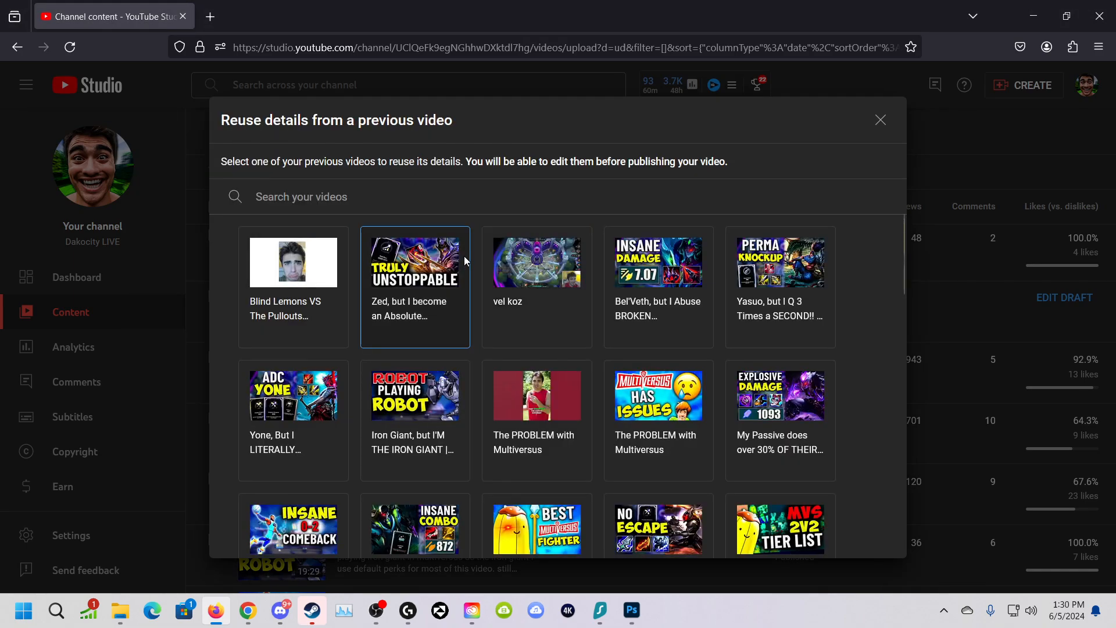
left_click(463, 256)
left_click(776, 539)
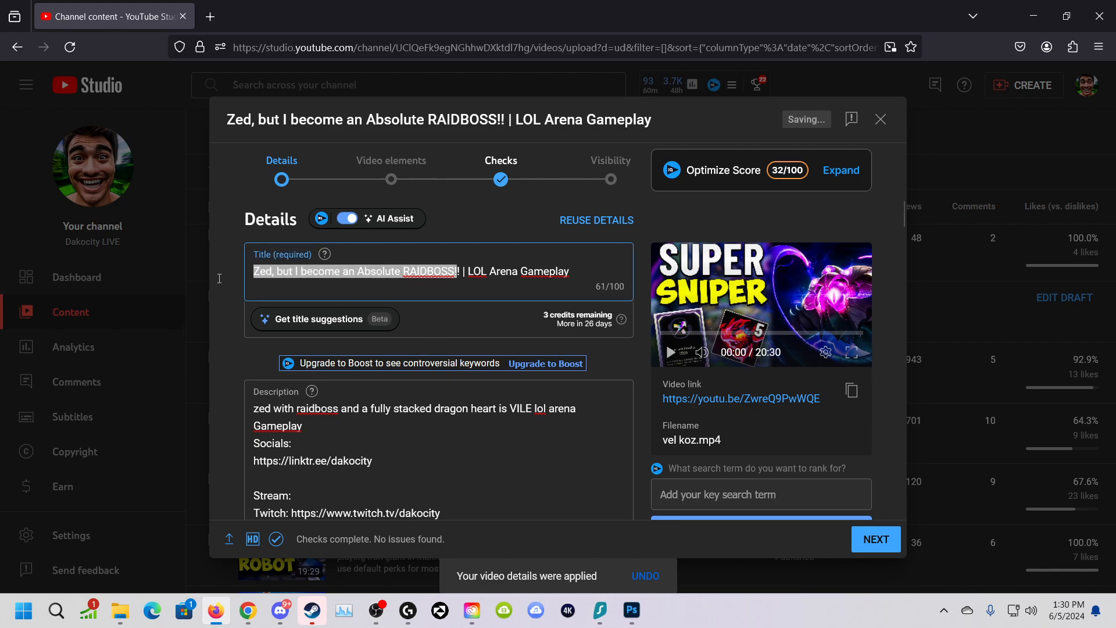
Change the video title to "Vel'Koz, but I HAVE EZREAL ULT | LOL Arena Gameplay".
left_click(468, 271)
type("Vel'Koz, but I")
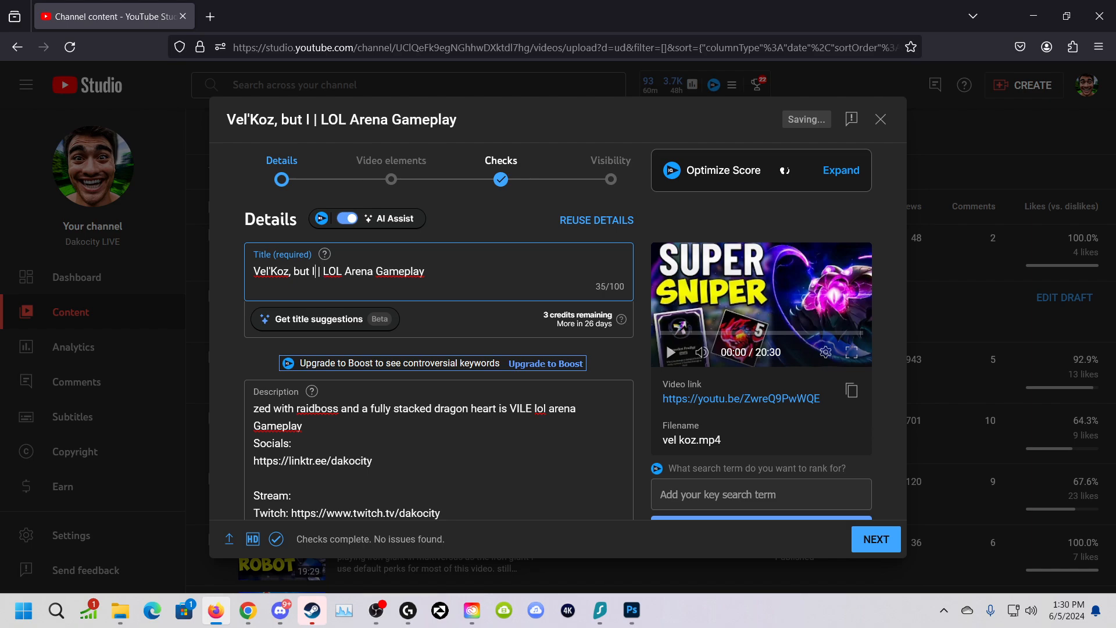
type("HAVE EZR")
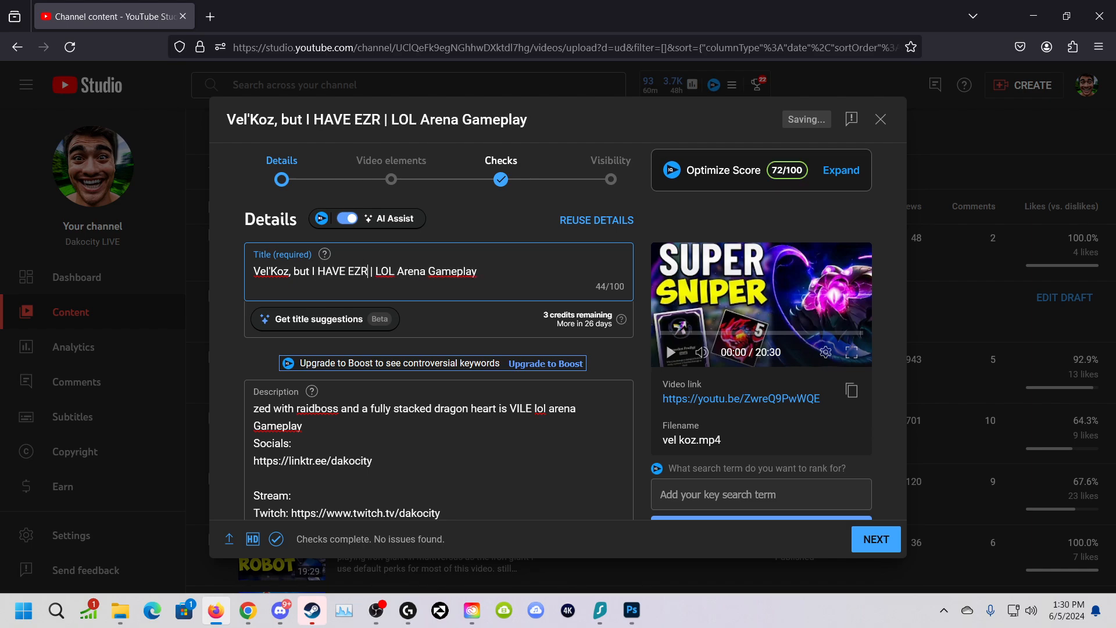
type("EAL ULT")
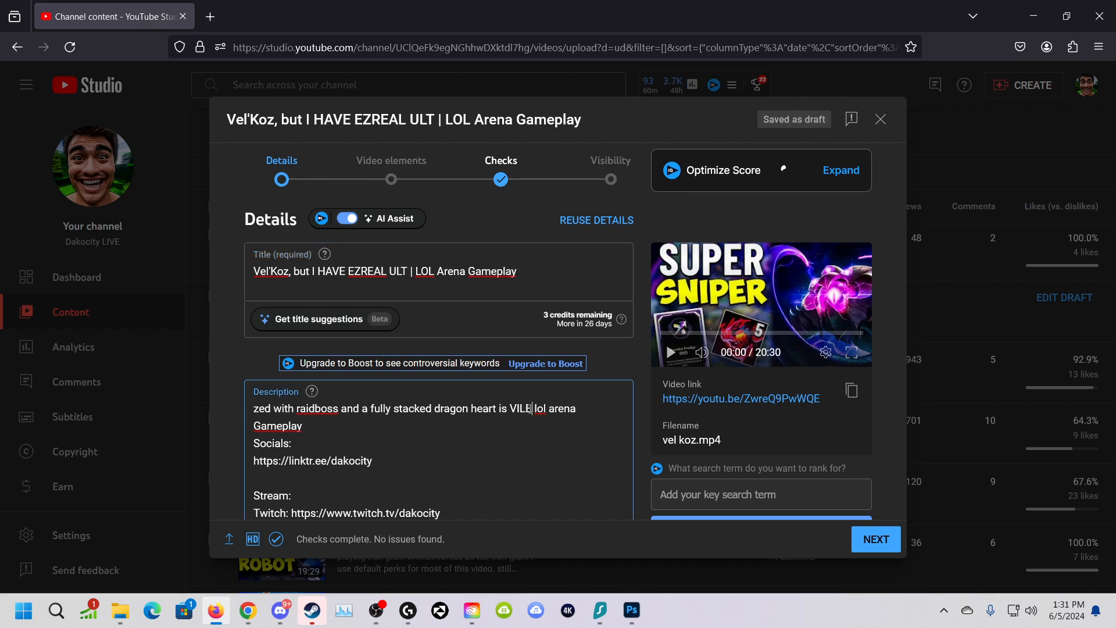
Replace the start of the description so its first line reads "Velkoz pog lol arena Gameplay", and review the remaining details.
key("shift+Home")
type("Ve")
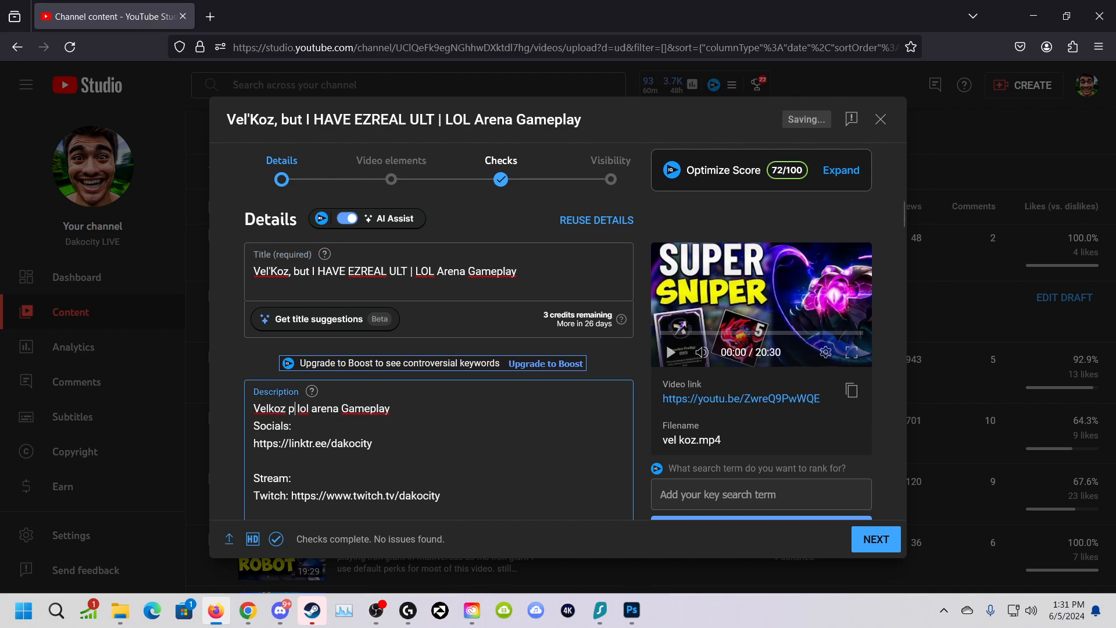
scroll(451, 325, "down", 15)
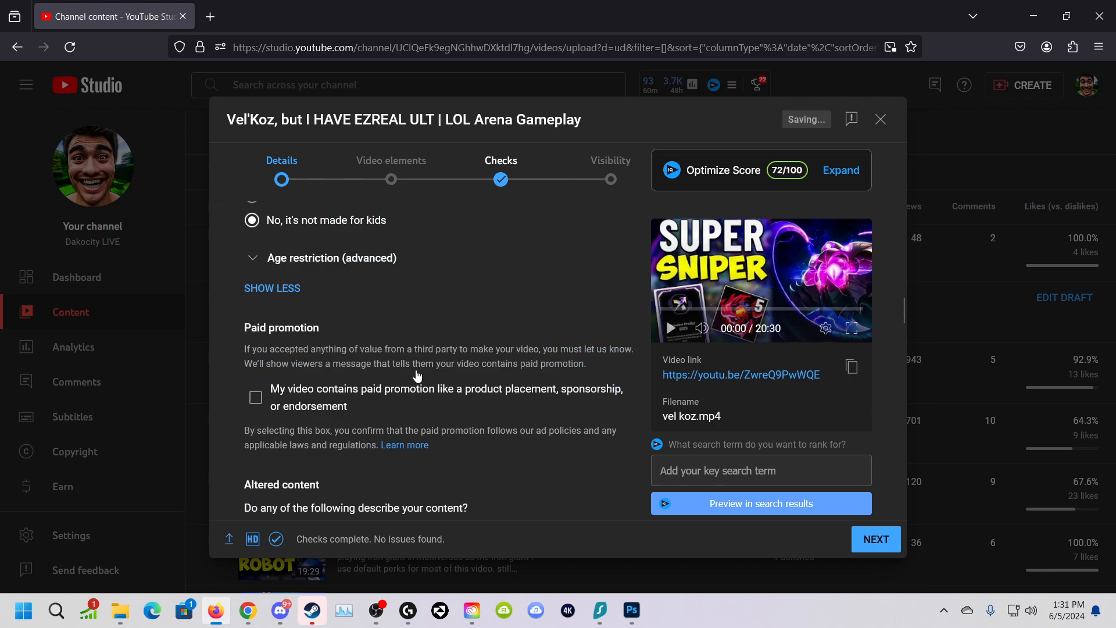
scroll(494, 382, "up", 10)
scroll(529, 436, "up", 8)
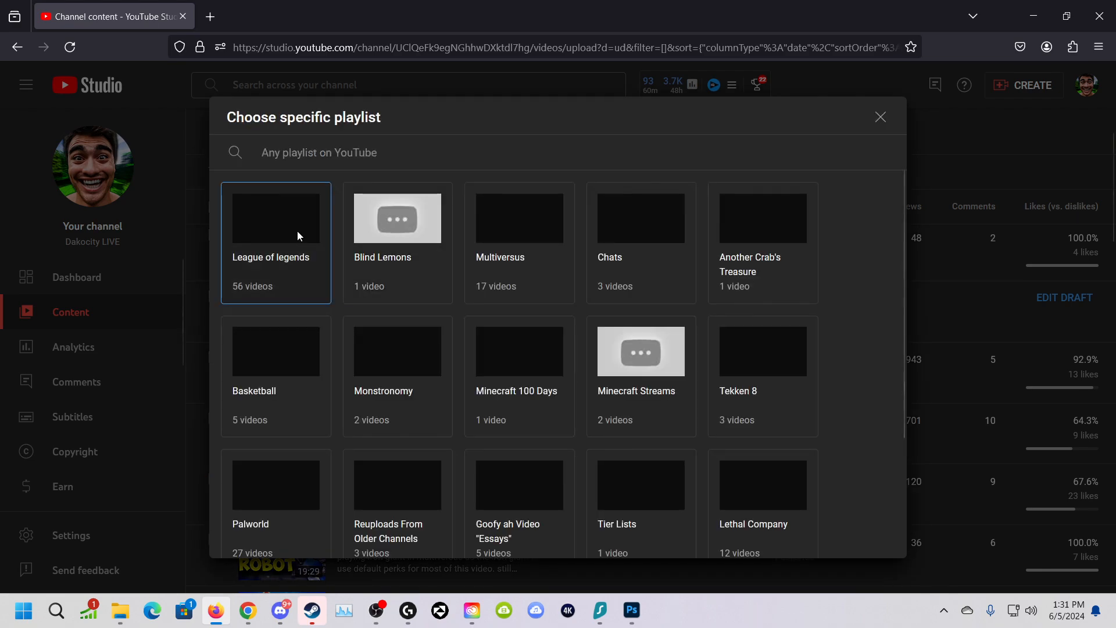
Save the end screen with the League of legends playlist, and add a video card at 00:00:00 for the Zed RAIDBOSS video.
left_click(877, 118)
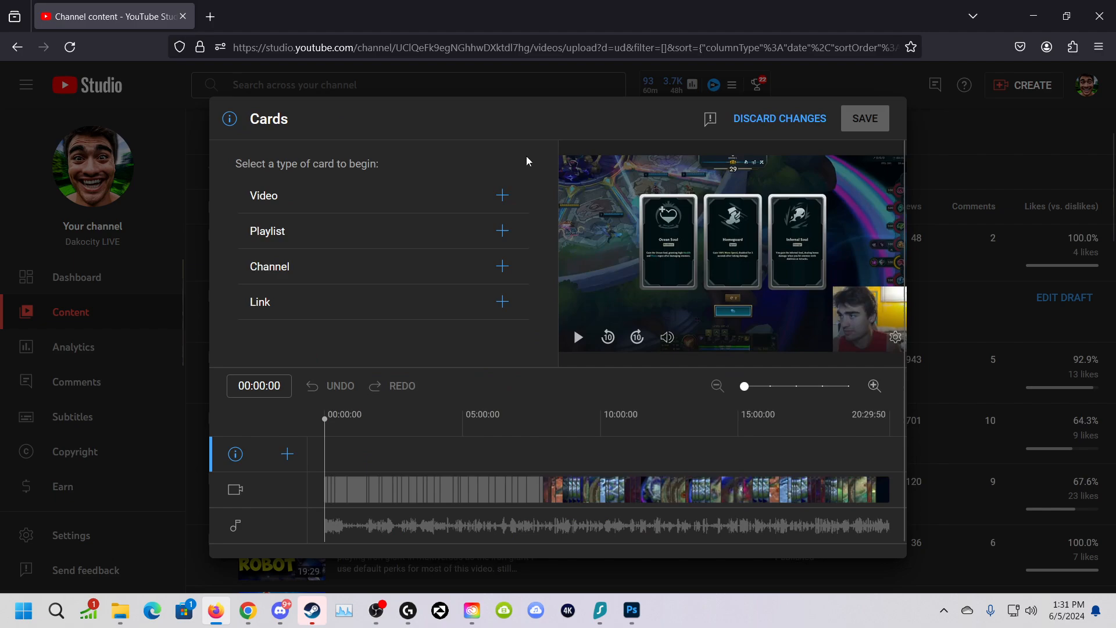
left_click(386, 192)
left_click(415, 238)
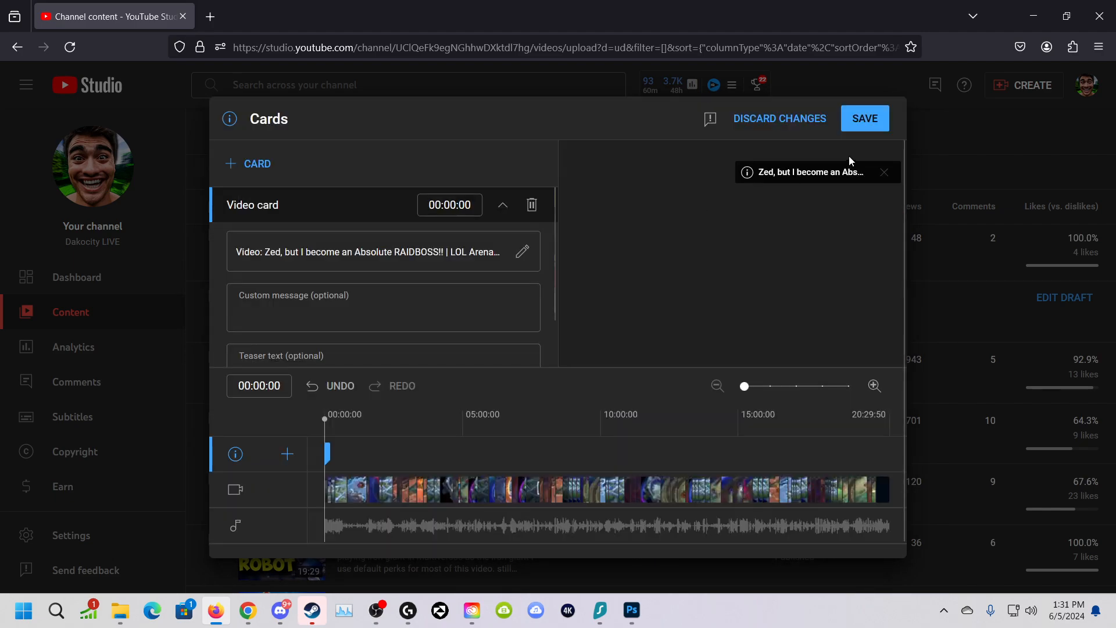
left_click(861, 123)
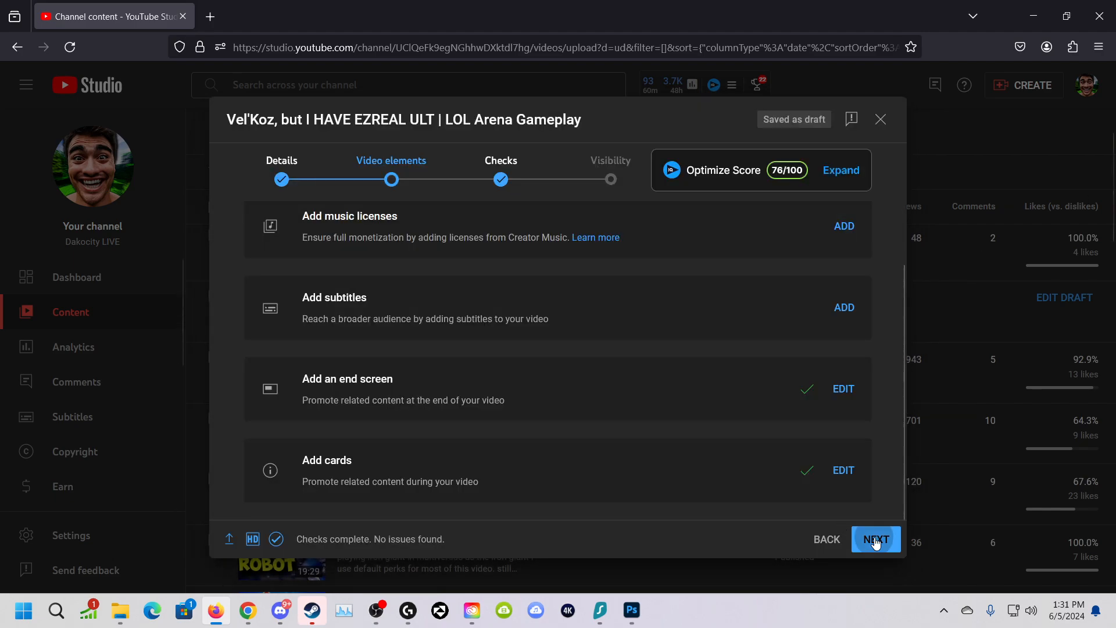
Schedule the video to go from private to public on Jun 6, 2024 at 9:00 AM.
left_click(876, 538)
left_click(873, 537)
scroll(486, 448, "down", 5)
left_click(605, 391)
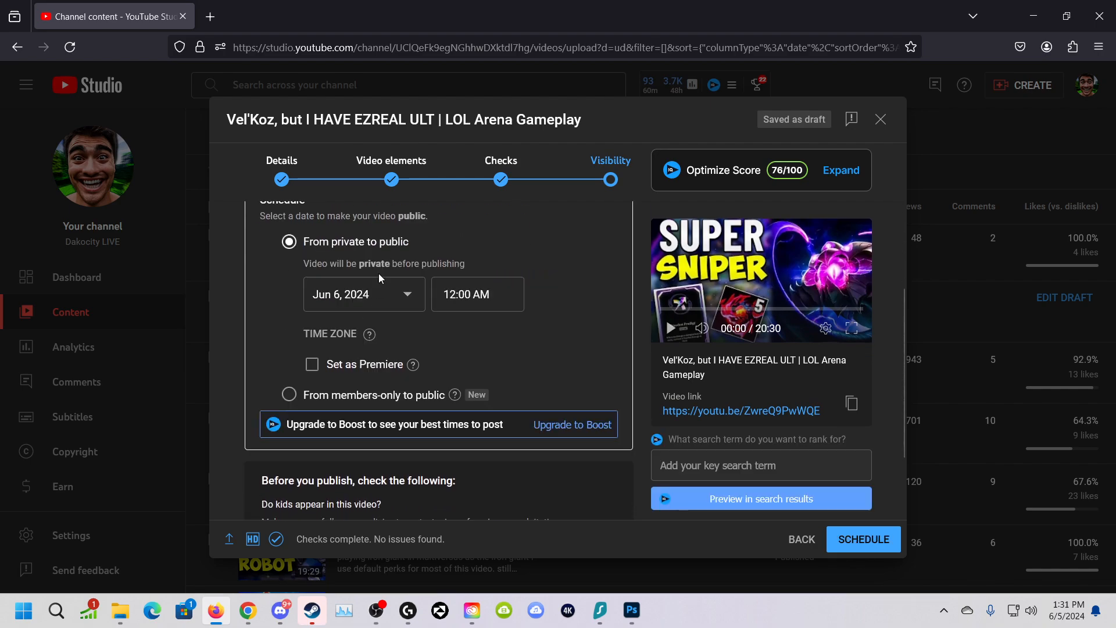
left_click(493, 294)
scroll(493, 371, "down", 5)
scroll(496, 369, "up", 4)
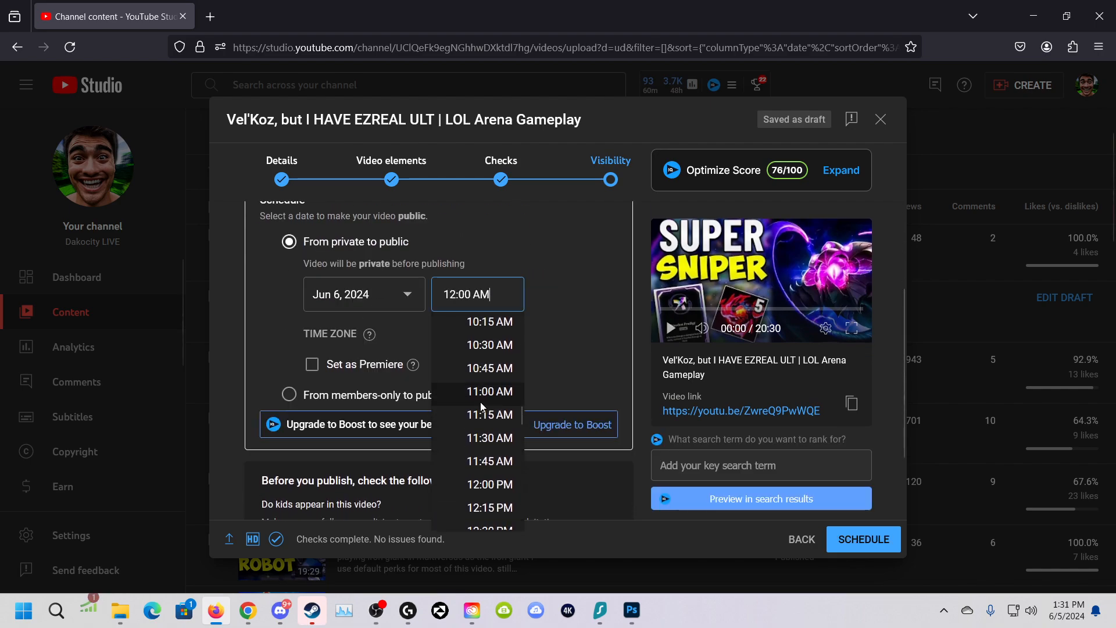
left_click(494, 351)
left_click(891, 541)
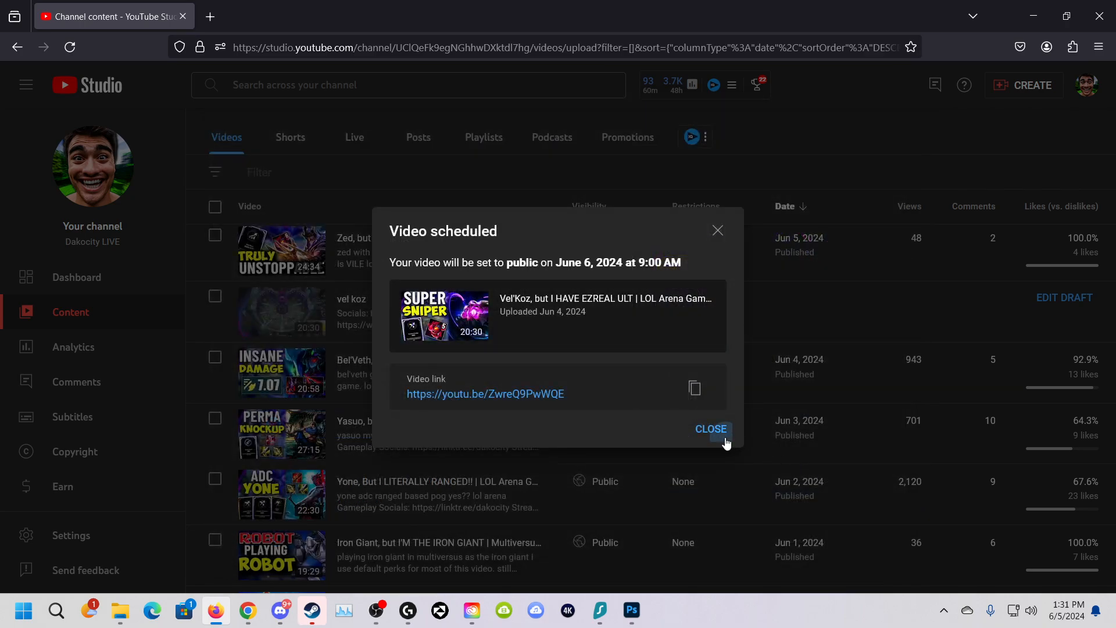
left_click(721, 431)
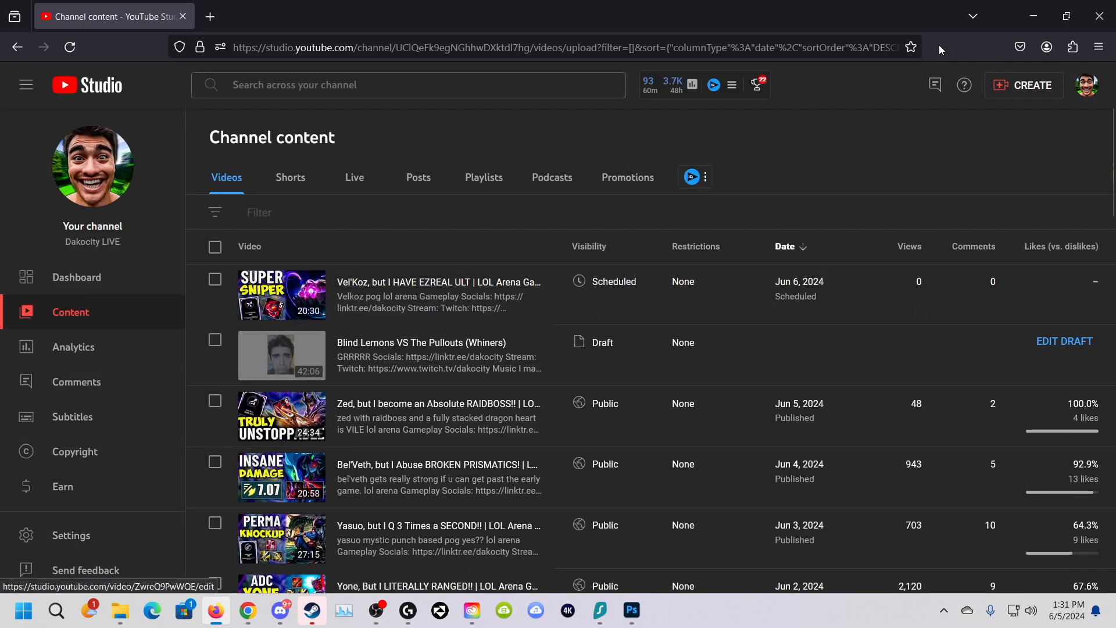
left_click(632, 611)
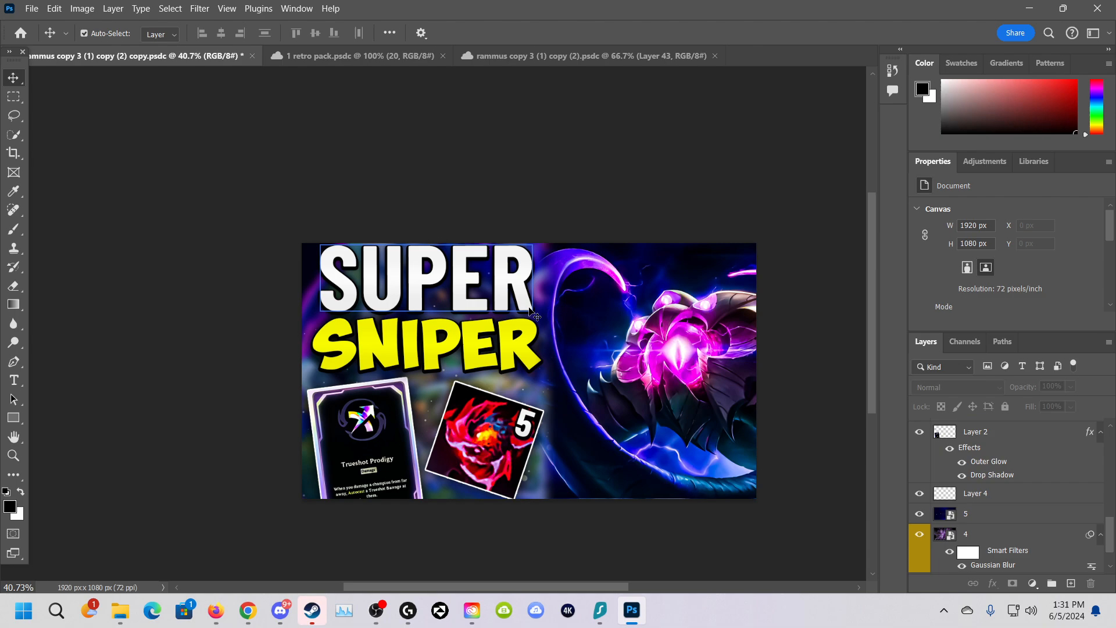
key("alt+Tab")
scroll(1036, 463, "down", 3)
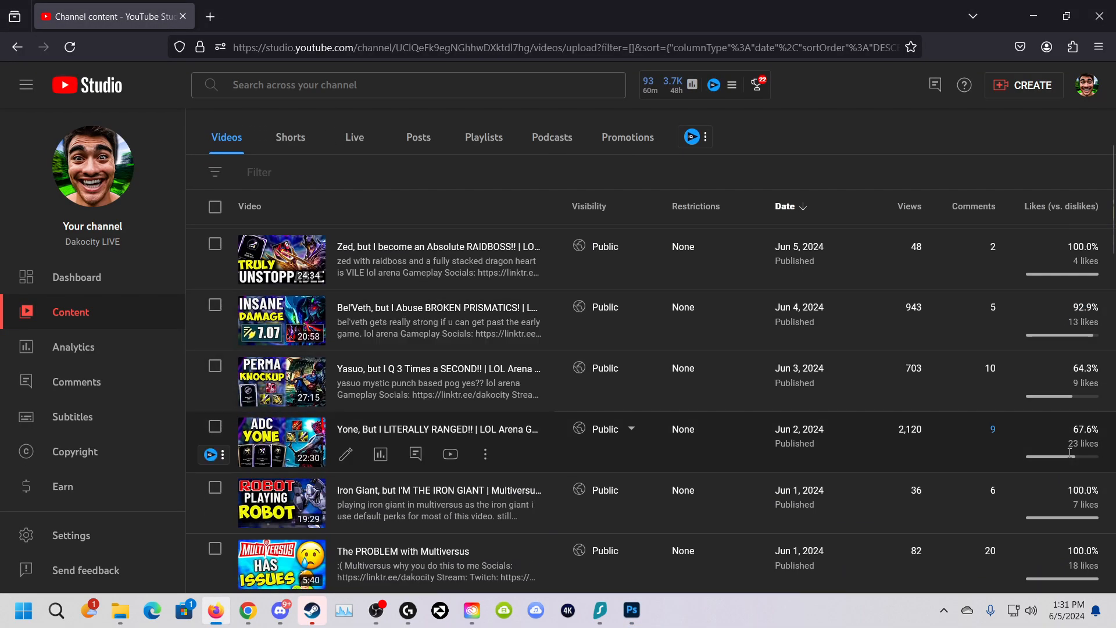
scroll(1081, 374, "down", 6)
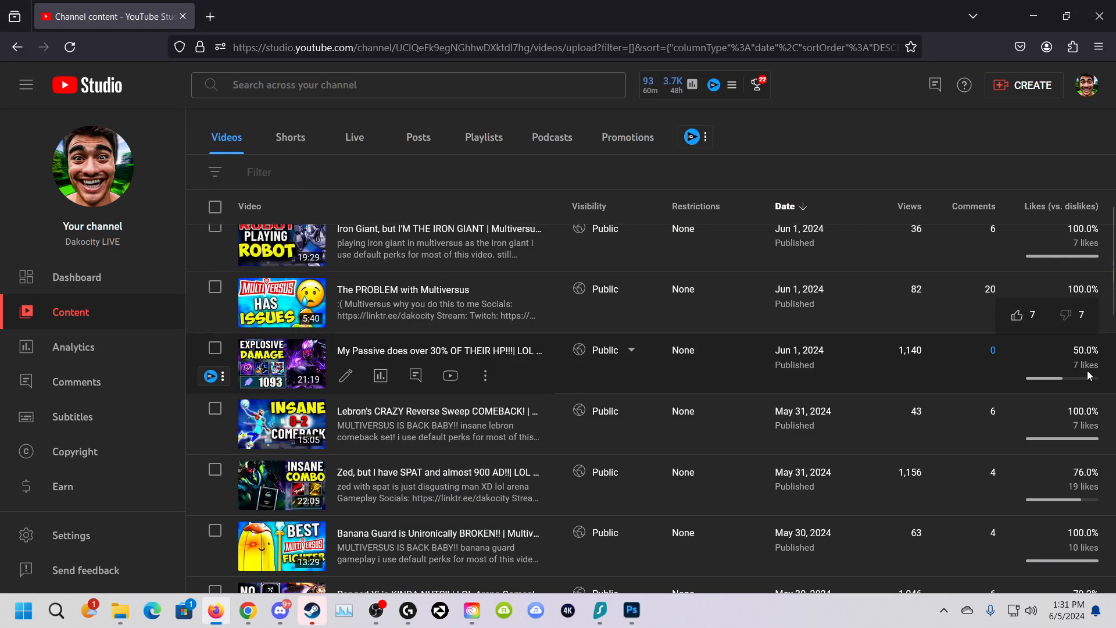
scroll(1082, 429, "up", 10)
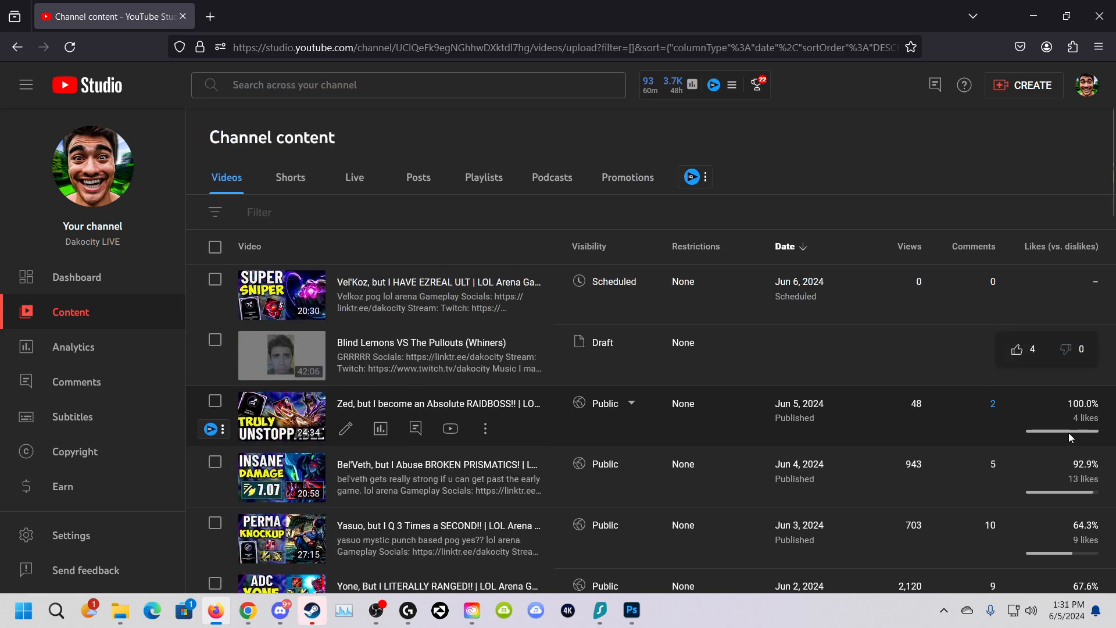